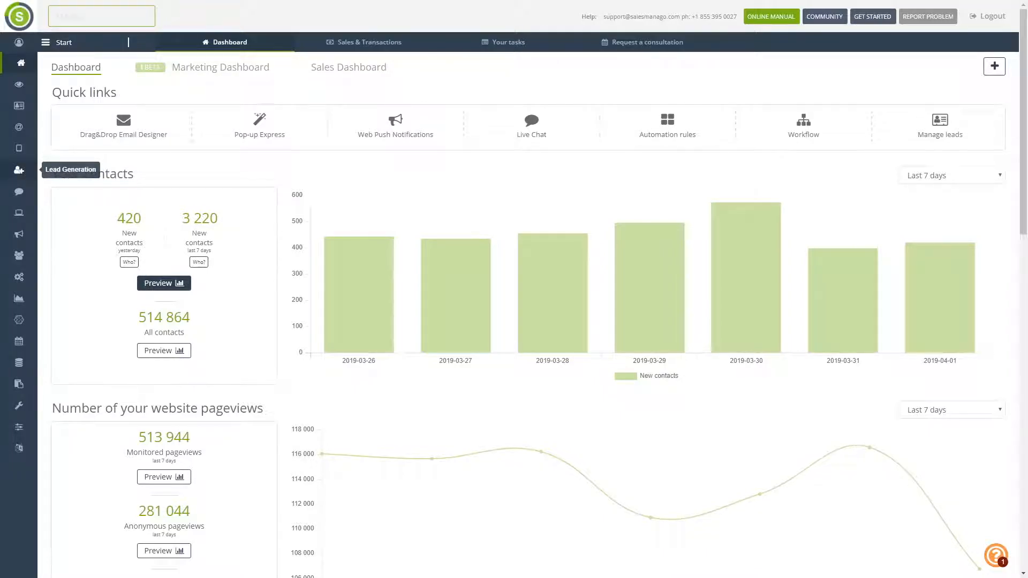
- Go to Lead Generation > Form to list the DEMO [Basic] and DEMO [Advanced] forms
left_click(19, 171)
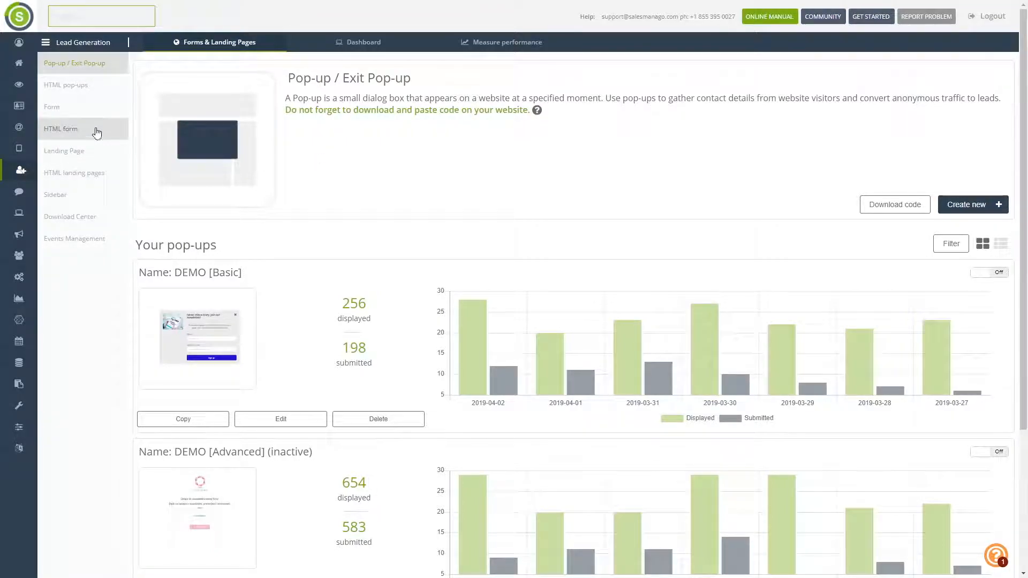
left_click(84, 111)
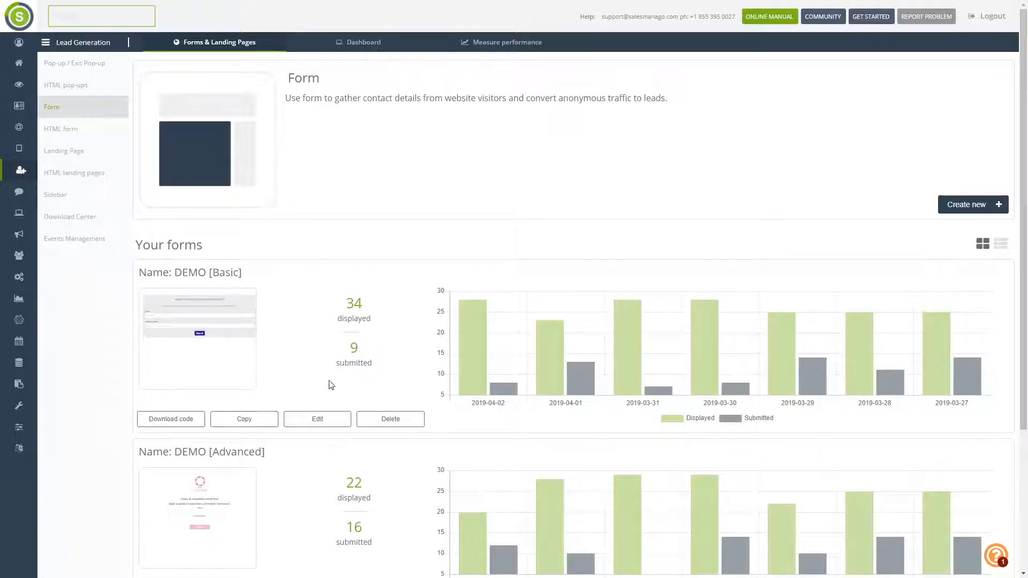
- Edit DEMO [Basic], compare the form type previews, and choose Newsletter sign-up form
left_click(327, 422)
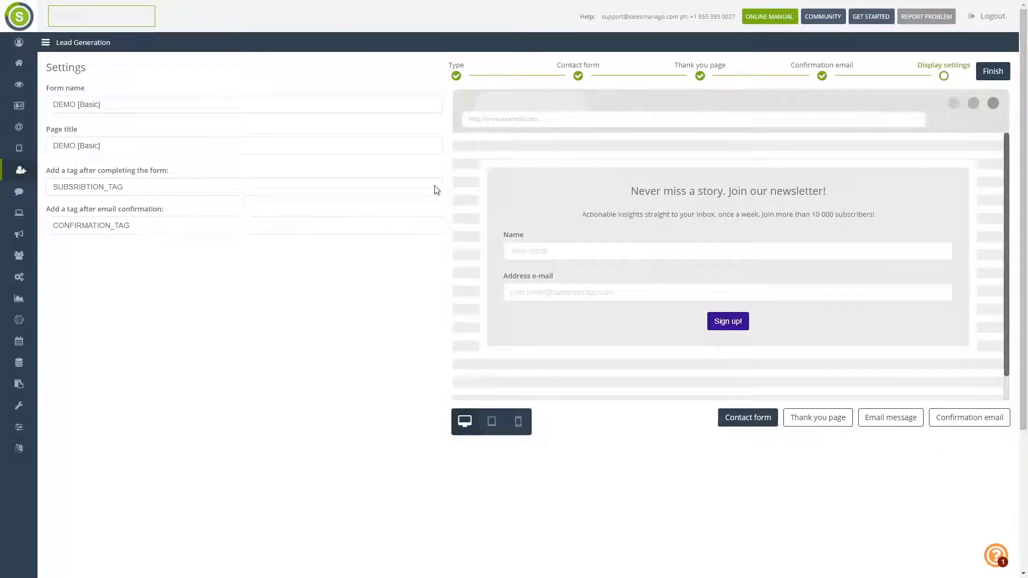
left_click(456, 75)
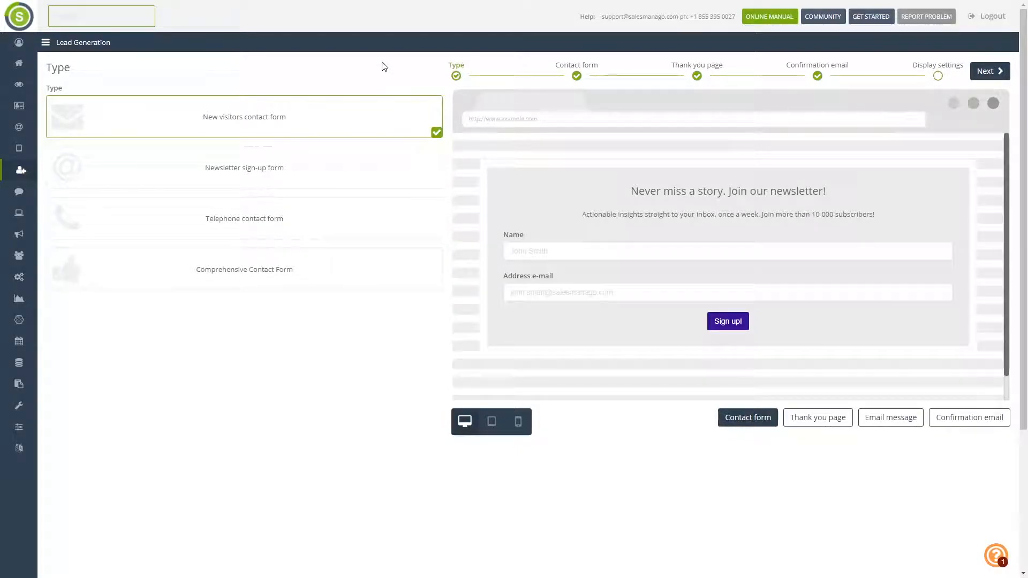
left_click(332, 175)
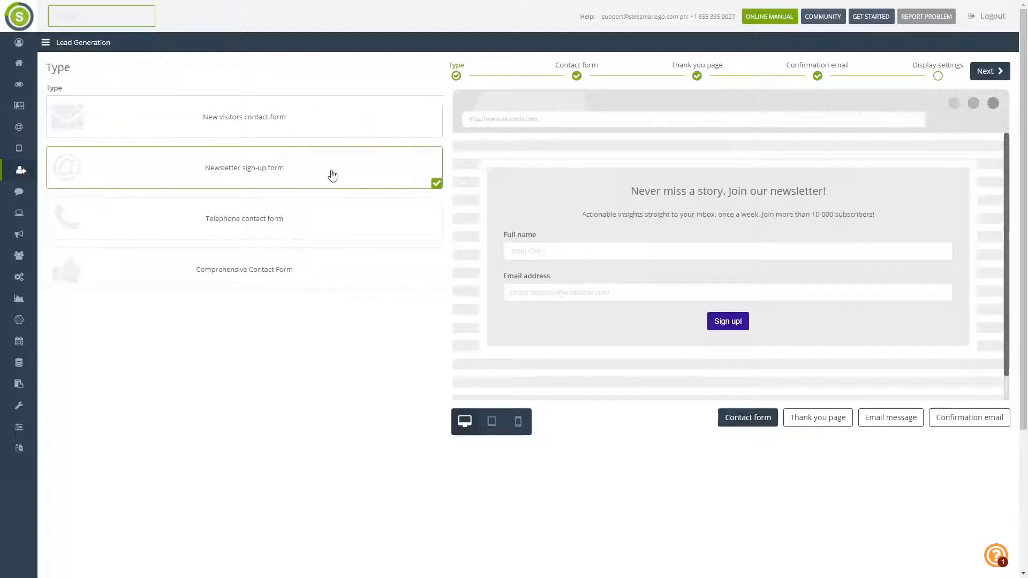
left_click(310, 235)
left_click(303, 268)
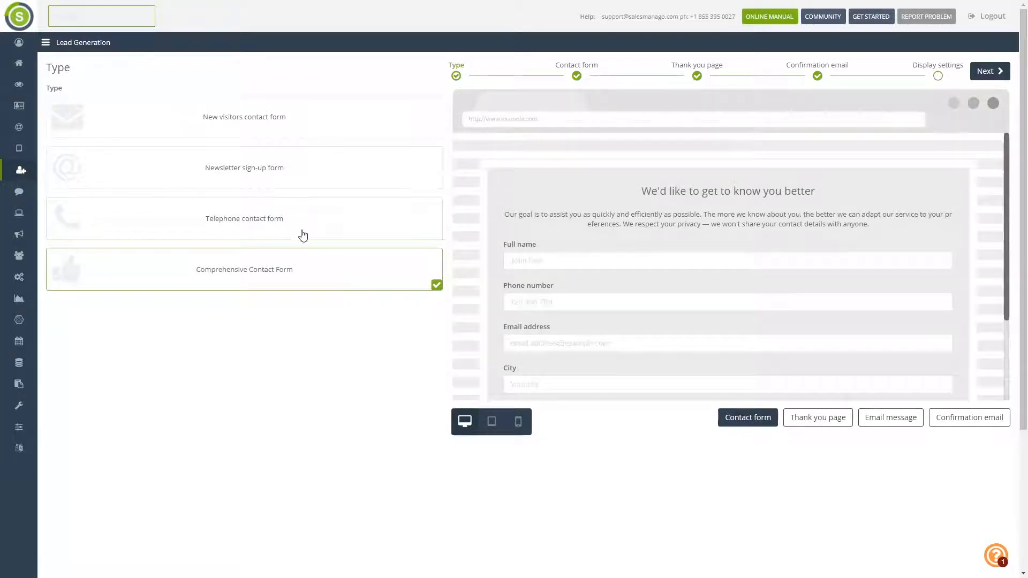
left_click(303, 213)
left_click(298, 174)
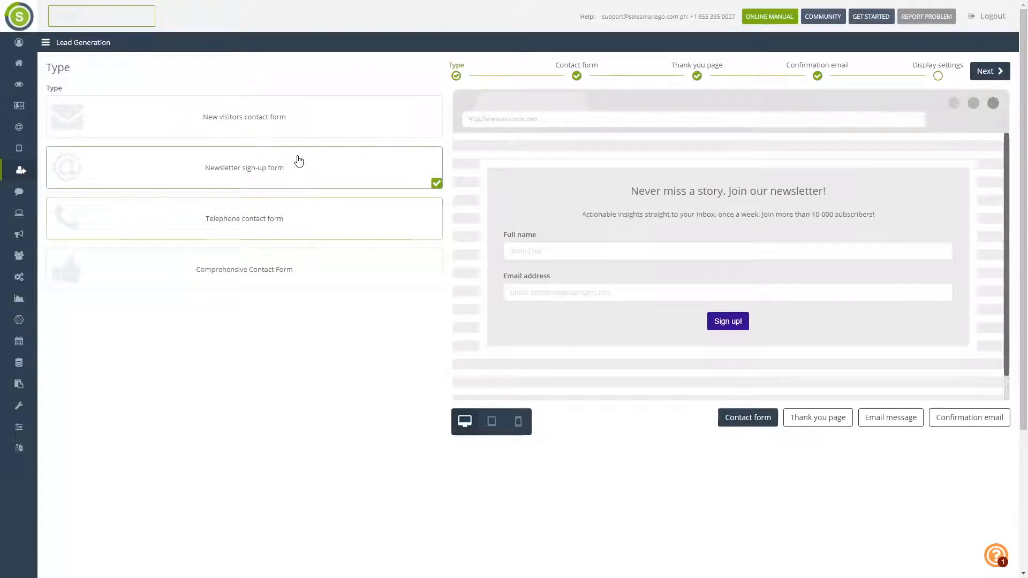
left_click(300, 111)
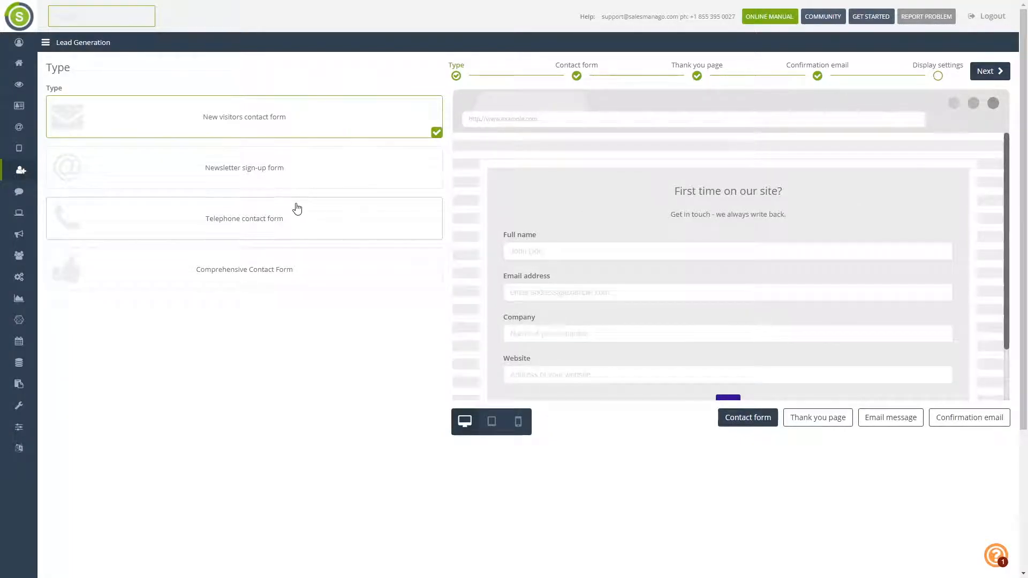
left_click(266, 171)
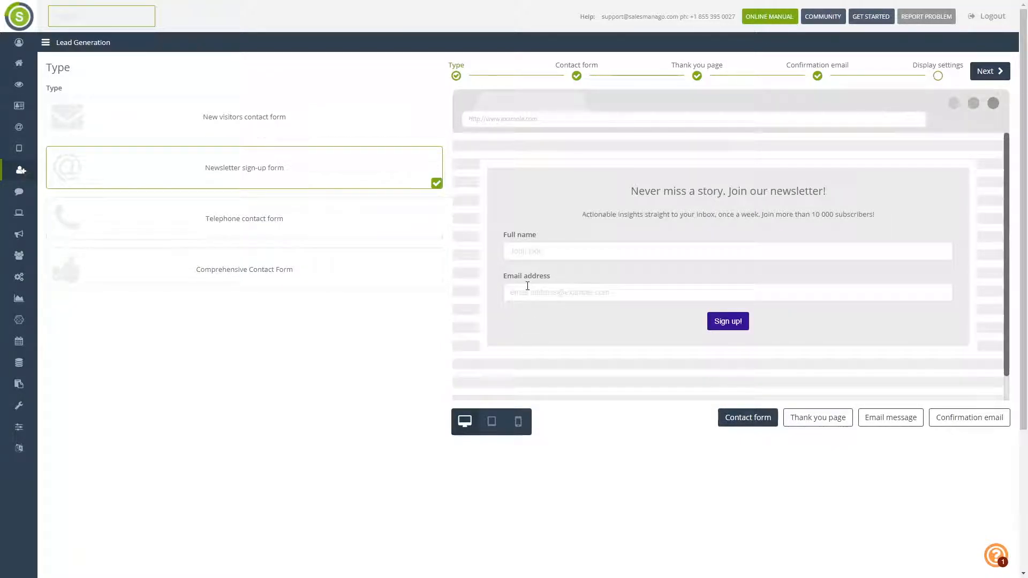
- On the contents step, change the headline to 'Join our newsletter today!'
left_click(987, 72)
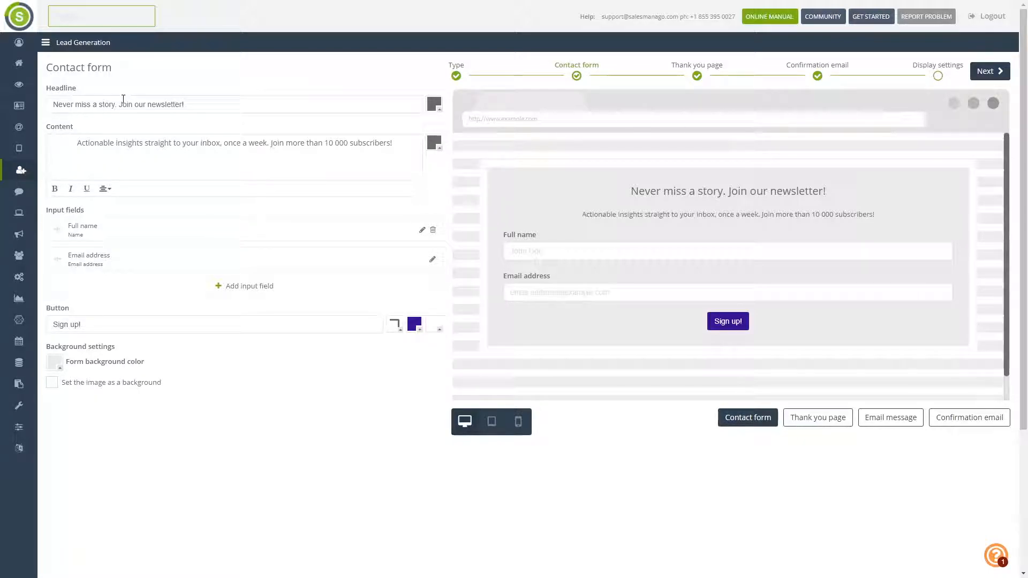
left_click(203, 105)
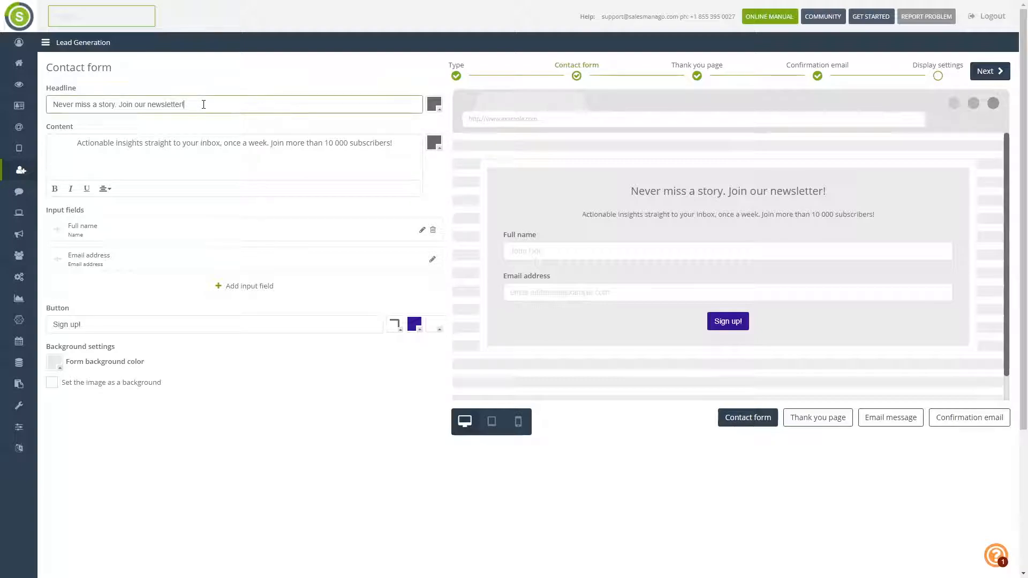
key("BackSpace")
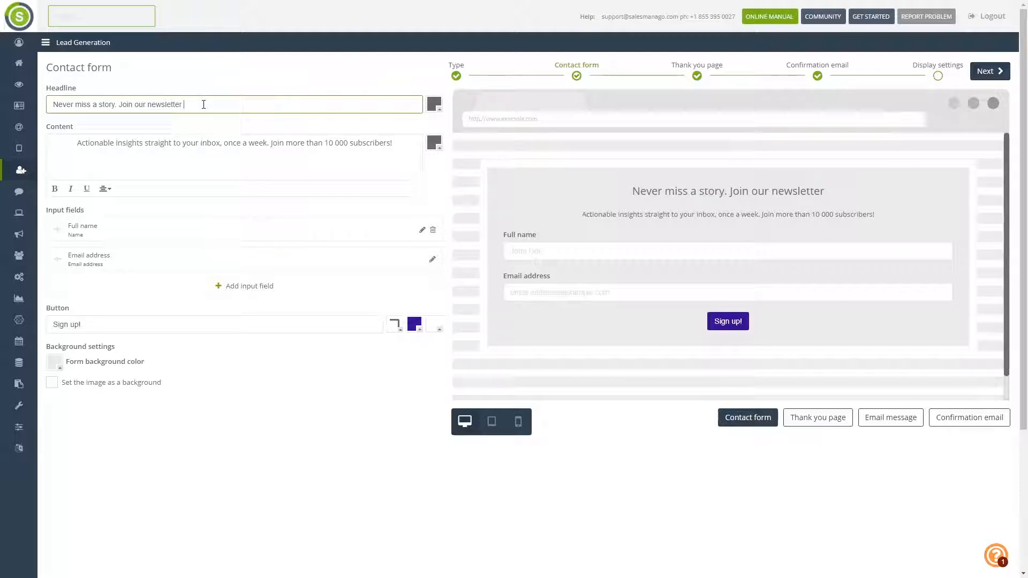
type("to")
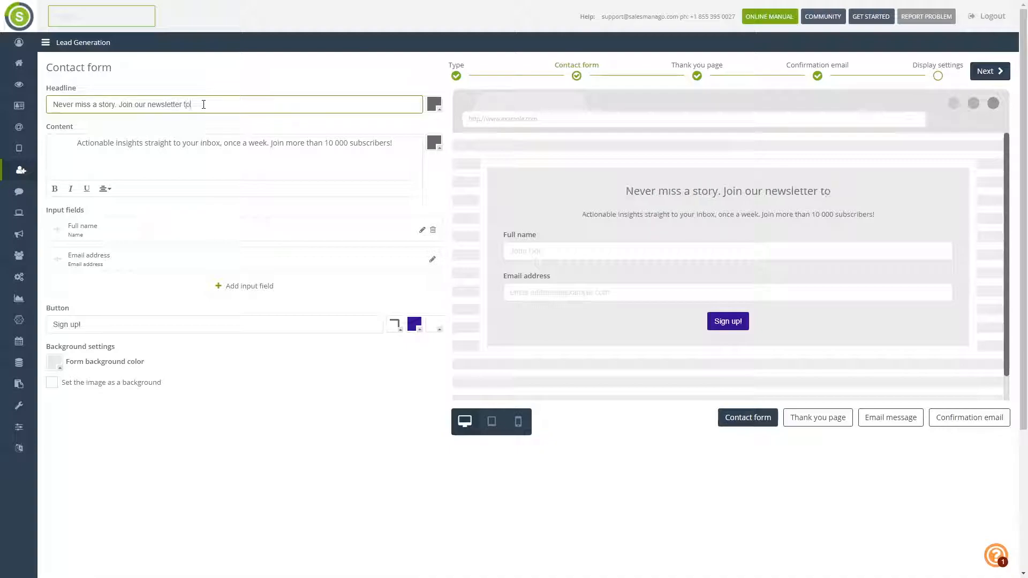
type("day!")
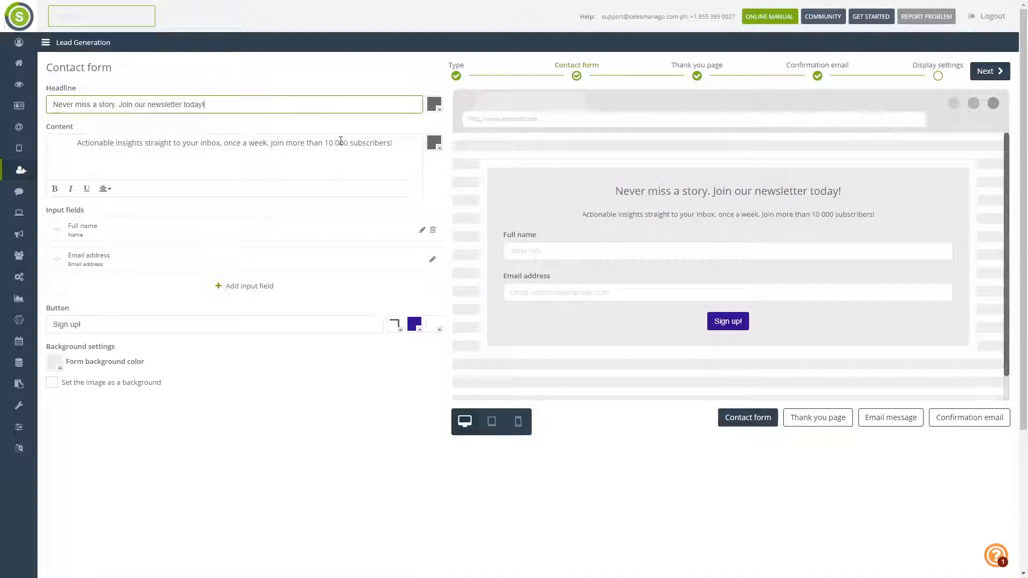
- Move 'Join more than 10 000 subscribers!' onto its own line and make it bold
left_click(271, 143)
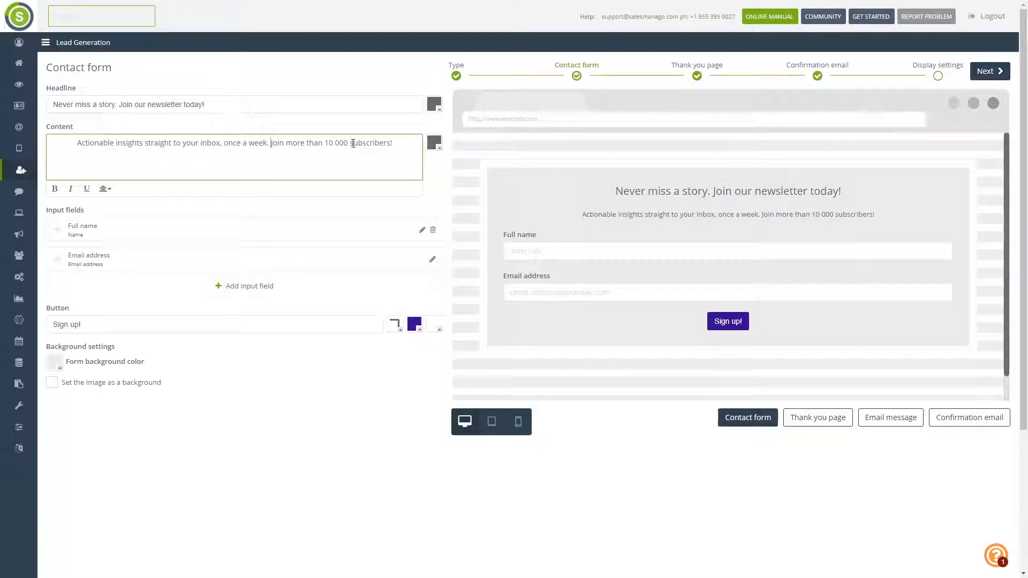
key("Return")
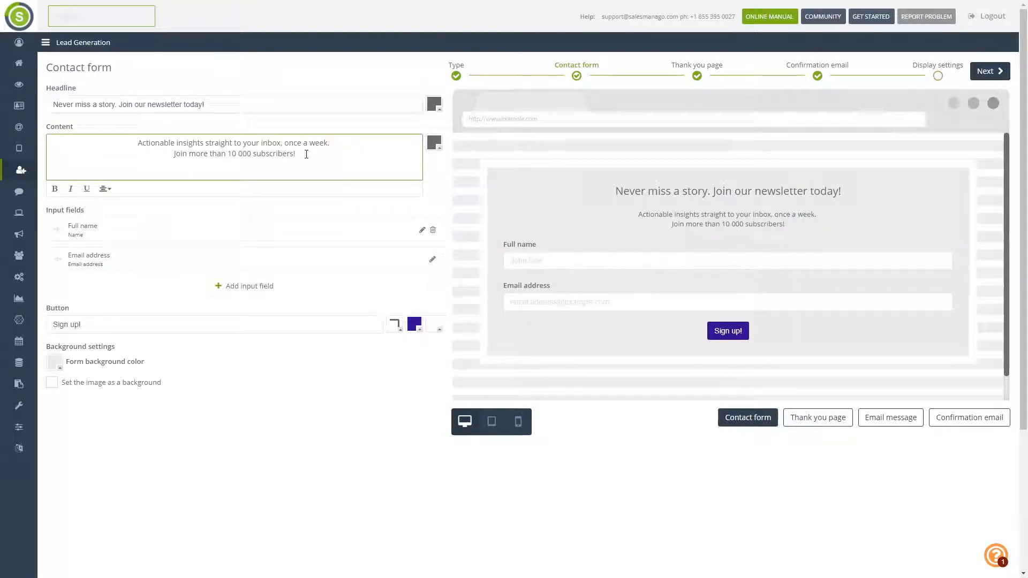
triple_click(306, 155)
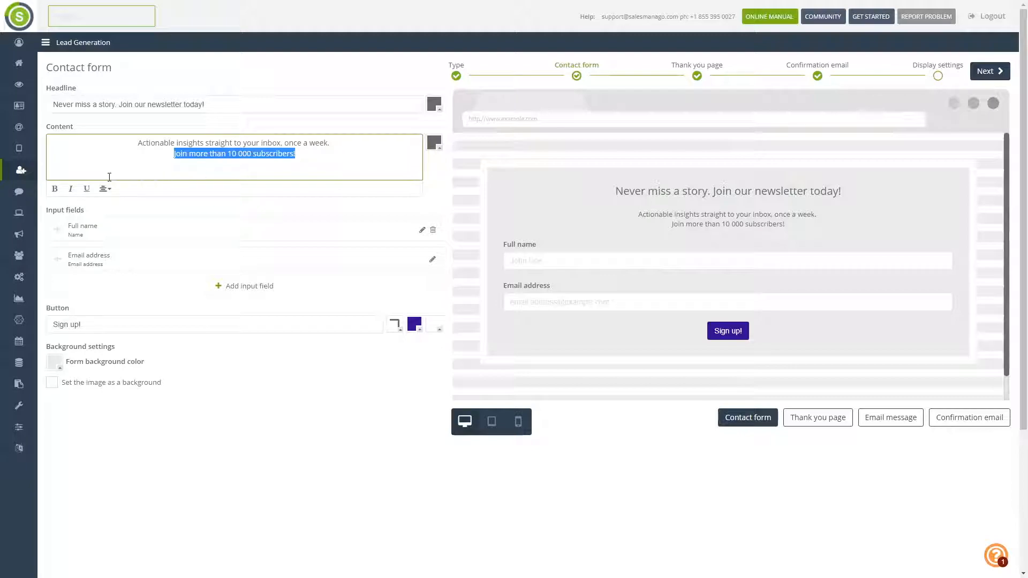
left_click(55, 189)
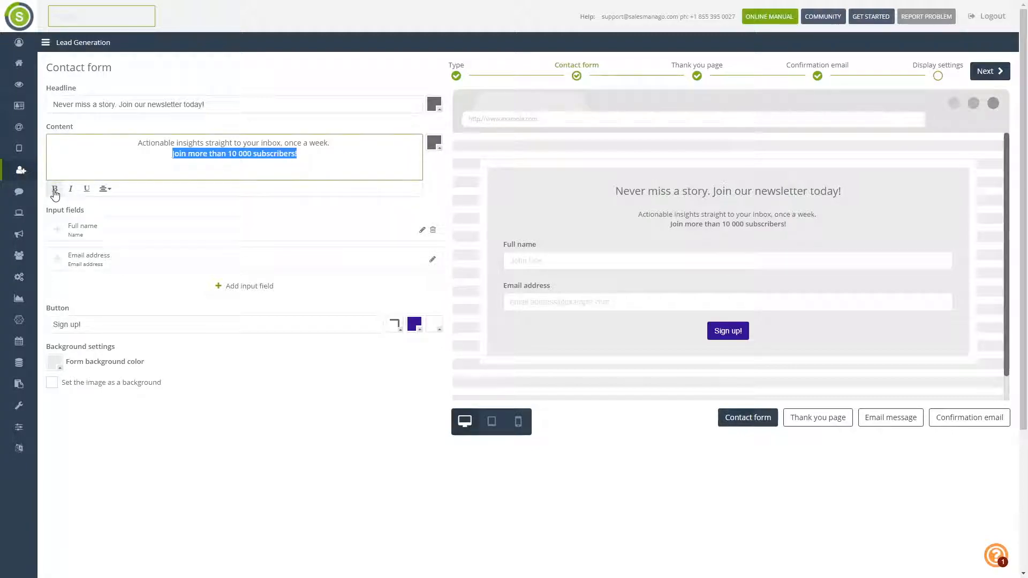
left_click(179, 154)
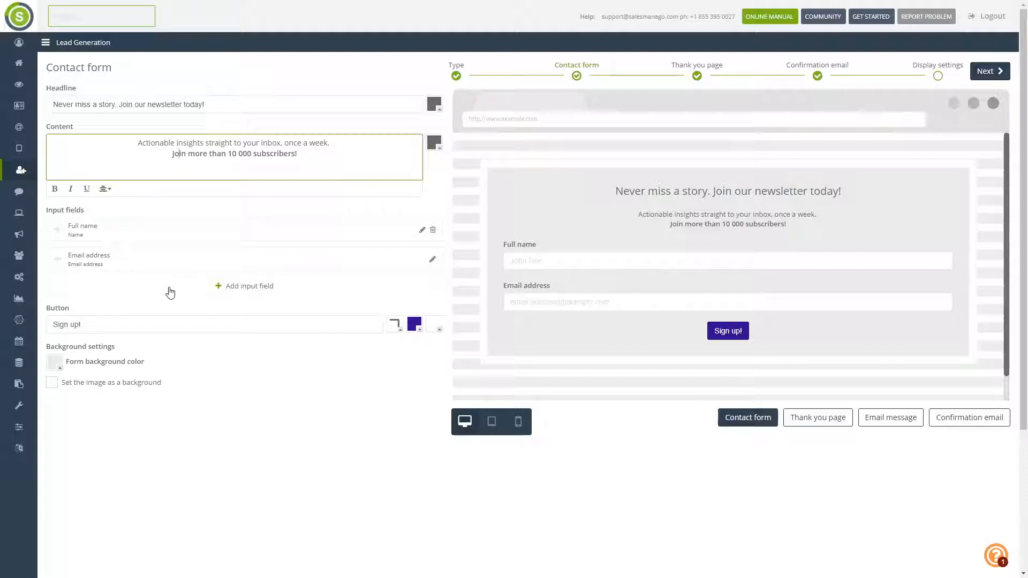
- Add an Any text field below the email field and relabel it 'Any custom text'
left_click(206, 286)
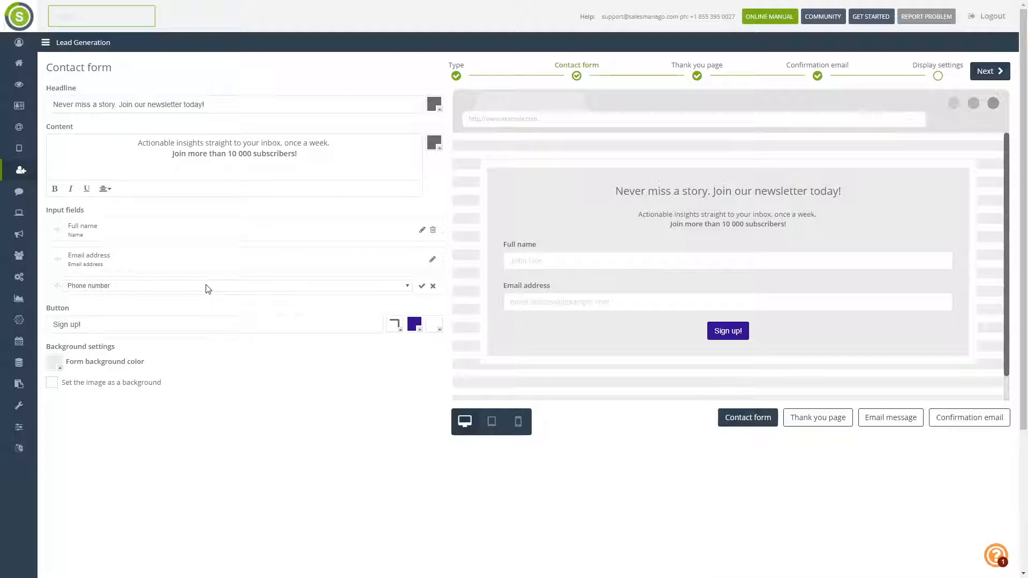
left_click(208, 288)
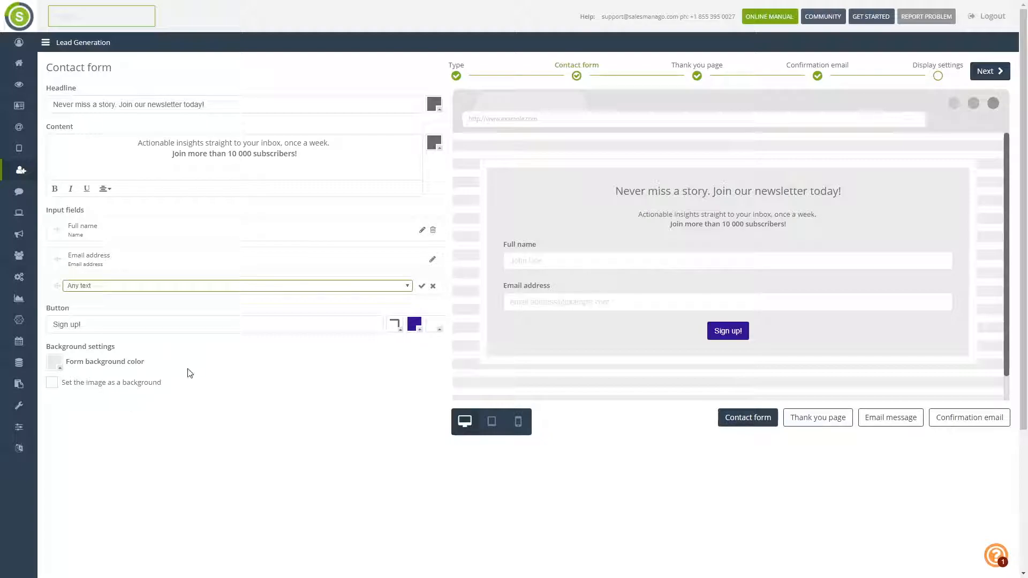
left_click(422, 286)
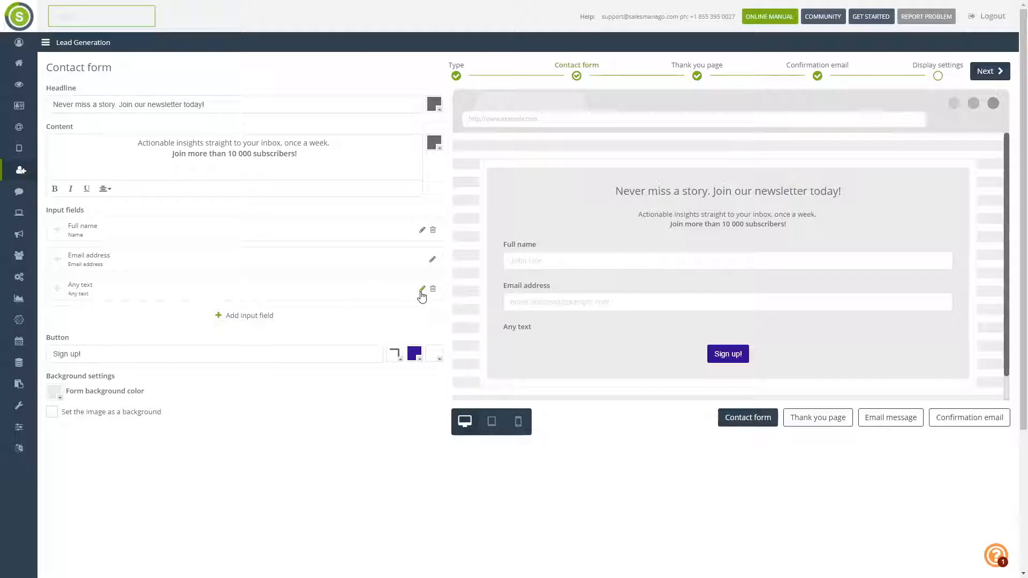
left_click(422, 291)
left_click(489, 115)
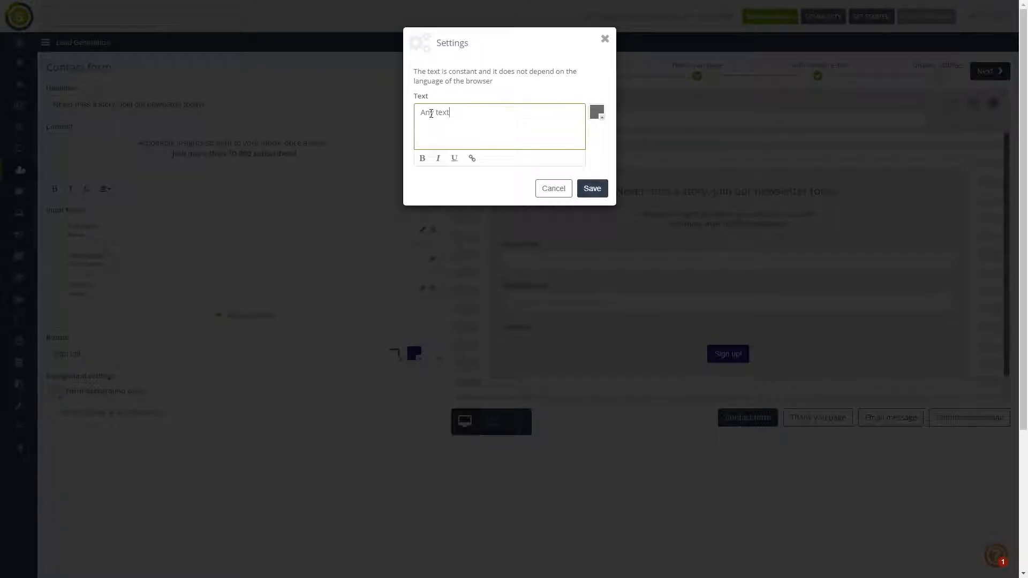
type("custom")
left_click(592, 189)
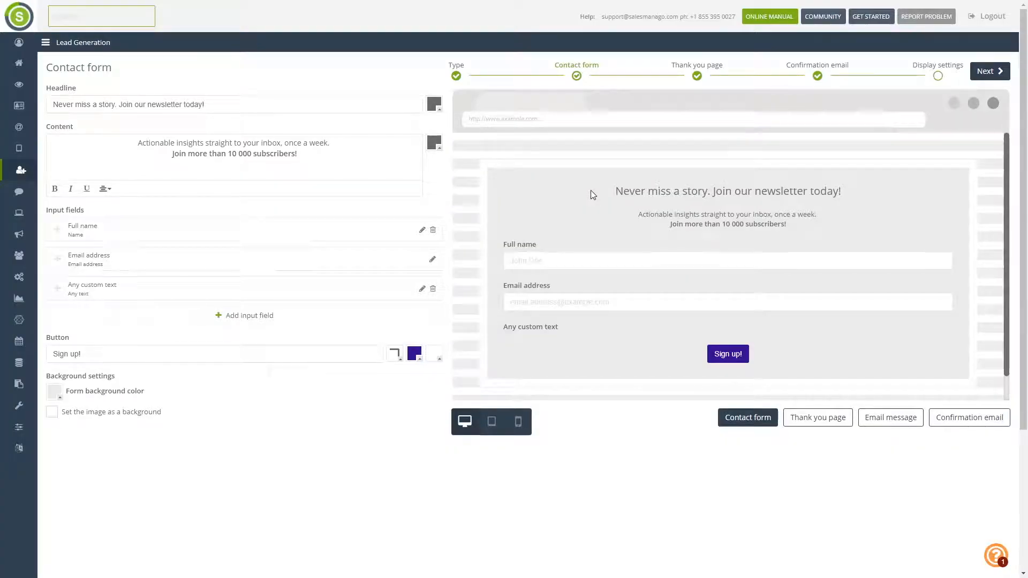
- Add a Consent field from the consents list and open its settings
left_click(269, 321)
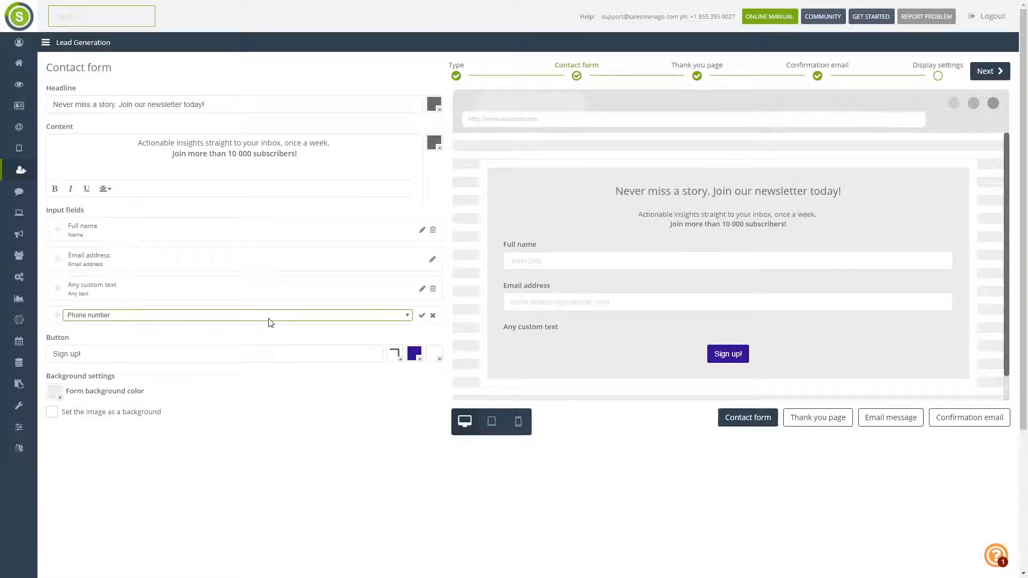
left_click(213, 427)
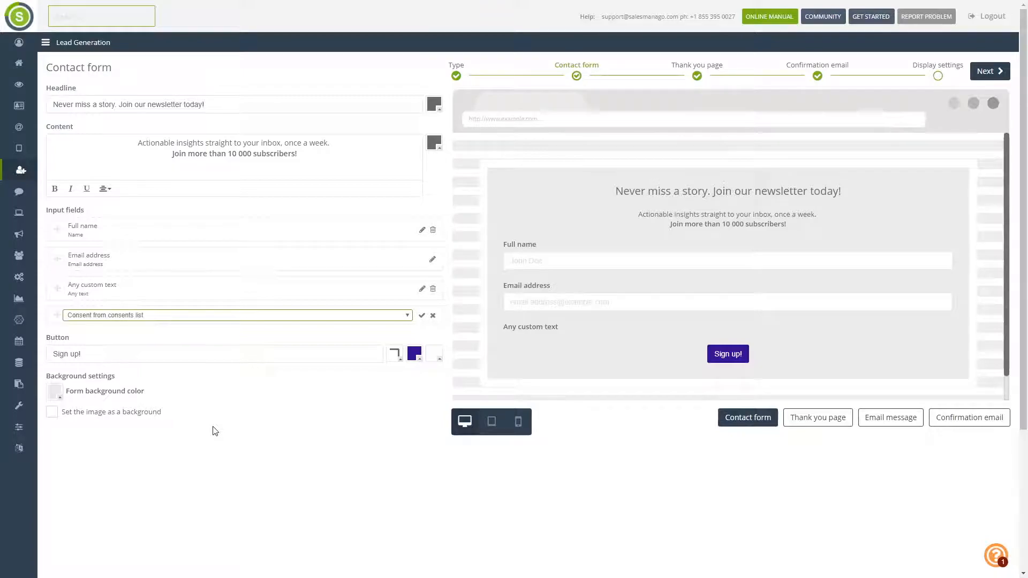
left_click(422, 317)
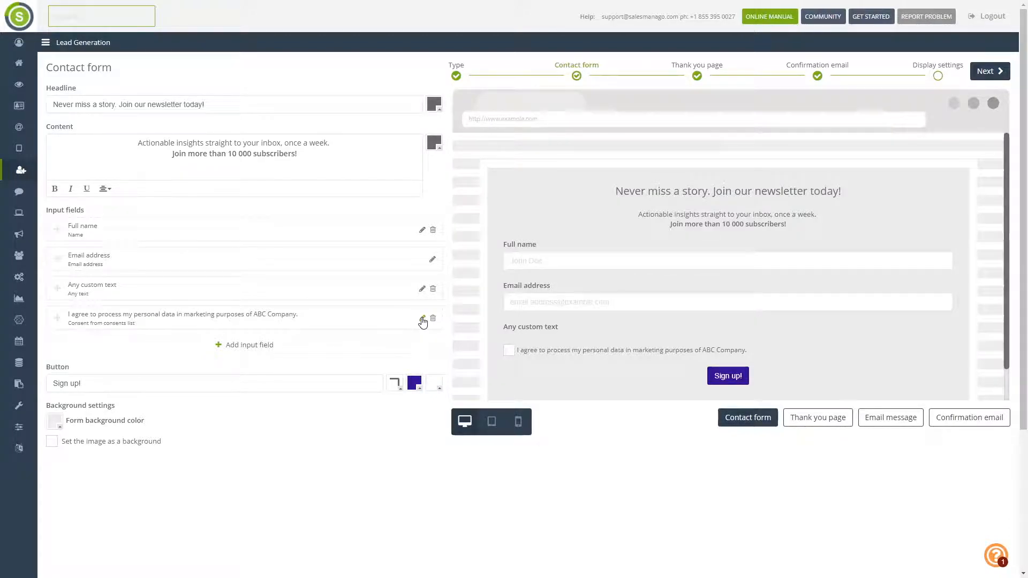
left_click(422, 319)
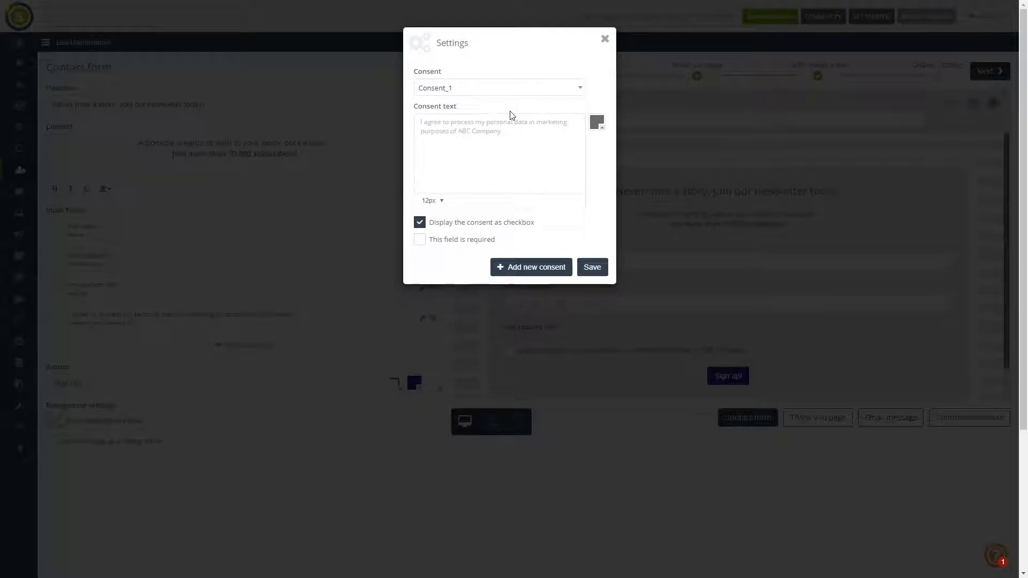
- Create a consent named test_form reading 'I agree to all data processing terms and conditions'
left_click(551, 268)
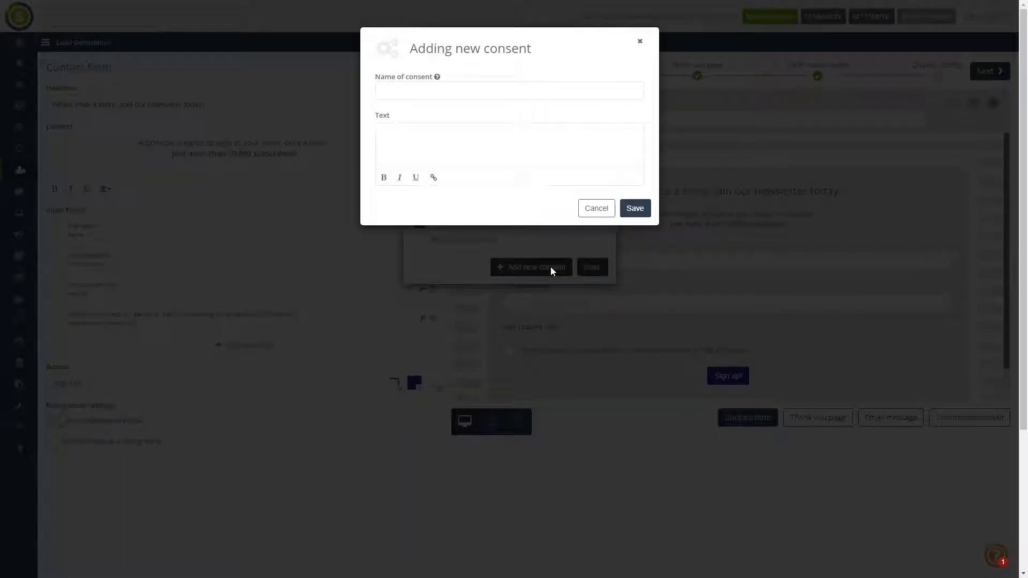
left_click(467, 94)
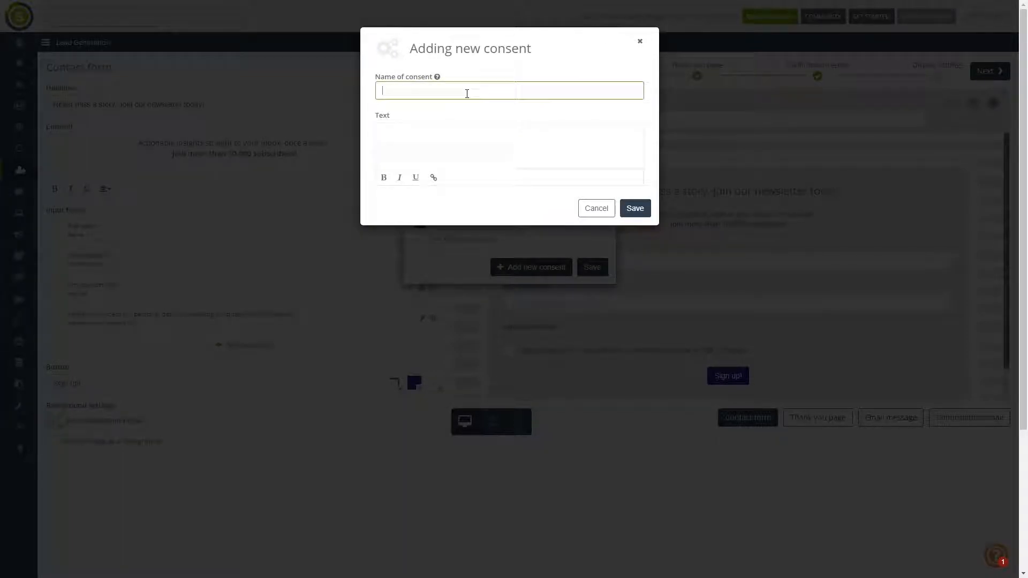
type("test_form")
left_click(465, 152)
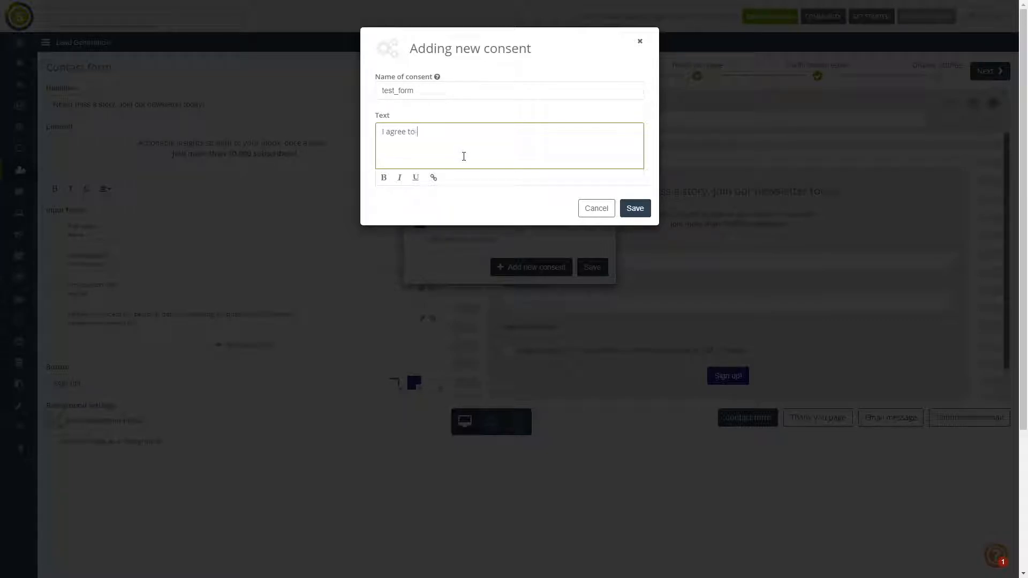
type("I agree to all data processing terms and conditi")
left_click(484, 132, "shift")
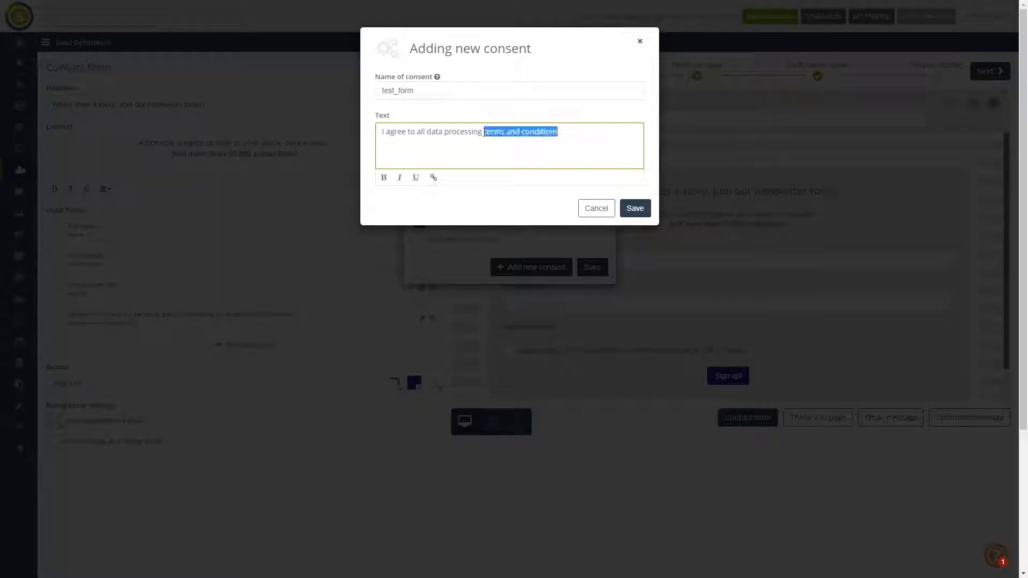
left_click(433, 177)
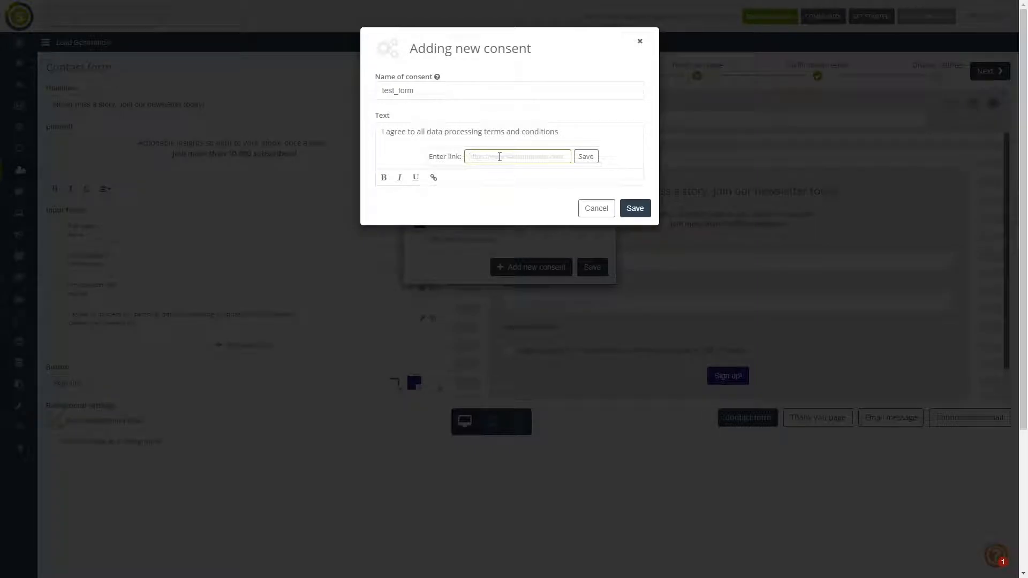
type("www.salesmanago.com/tos")
left_click(643, 209)
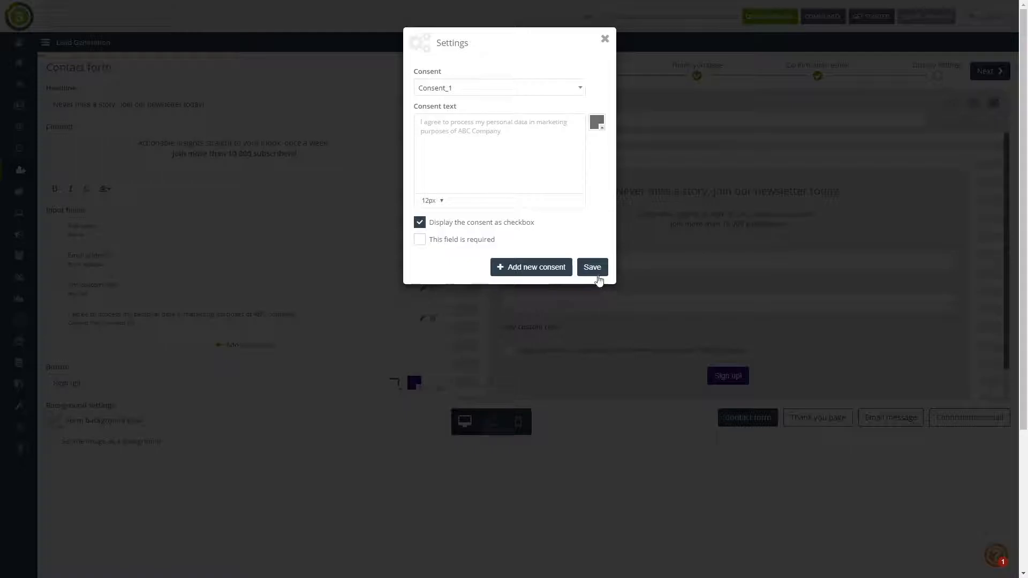
left_click(593, 269)
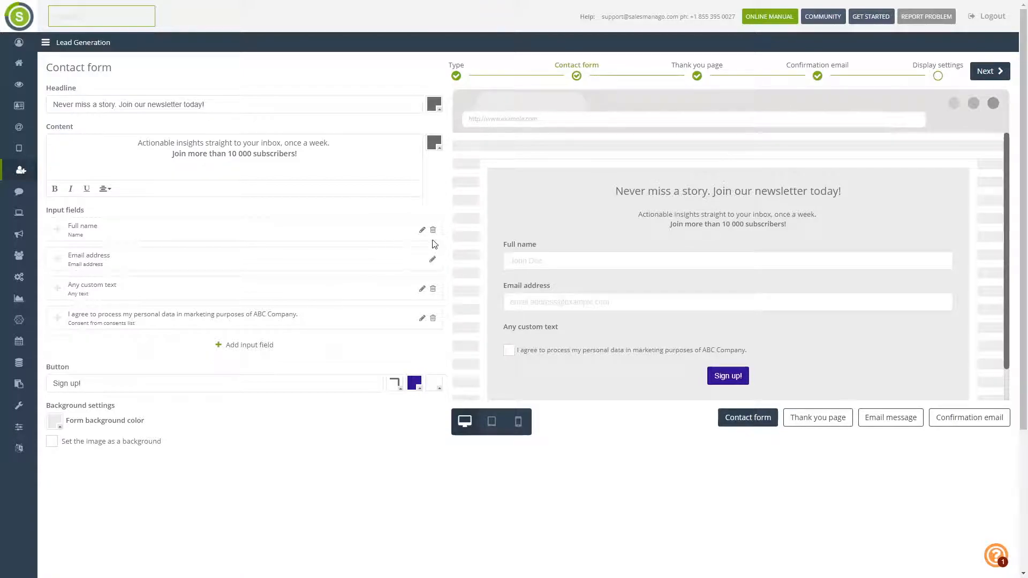
- On the Thank you page, break the message before 'Great content is coming your way!' and enable Add image
left_click(991, 75)
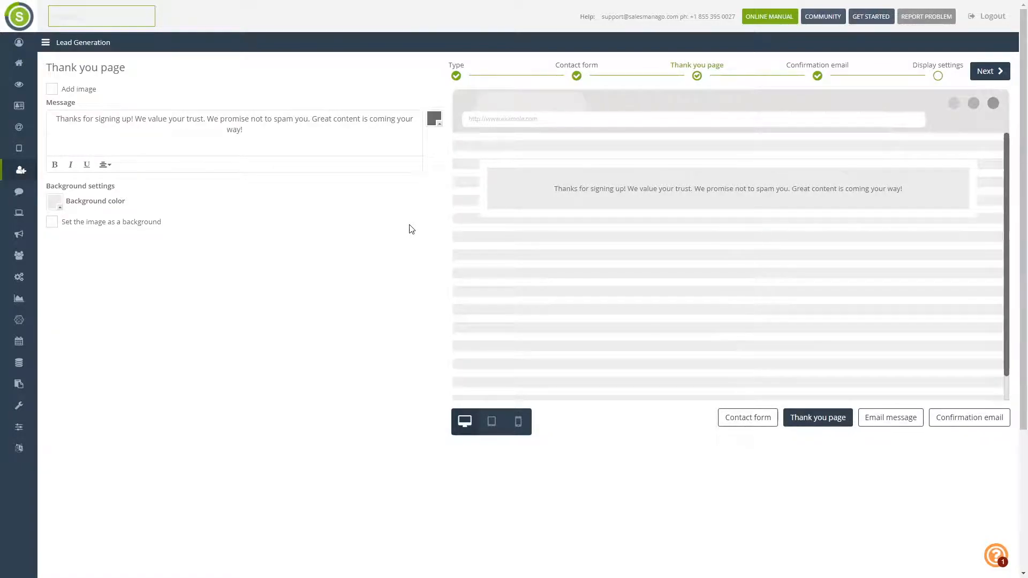
left_click(313, 121)
key("Return")
key("Return")
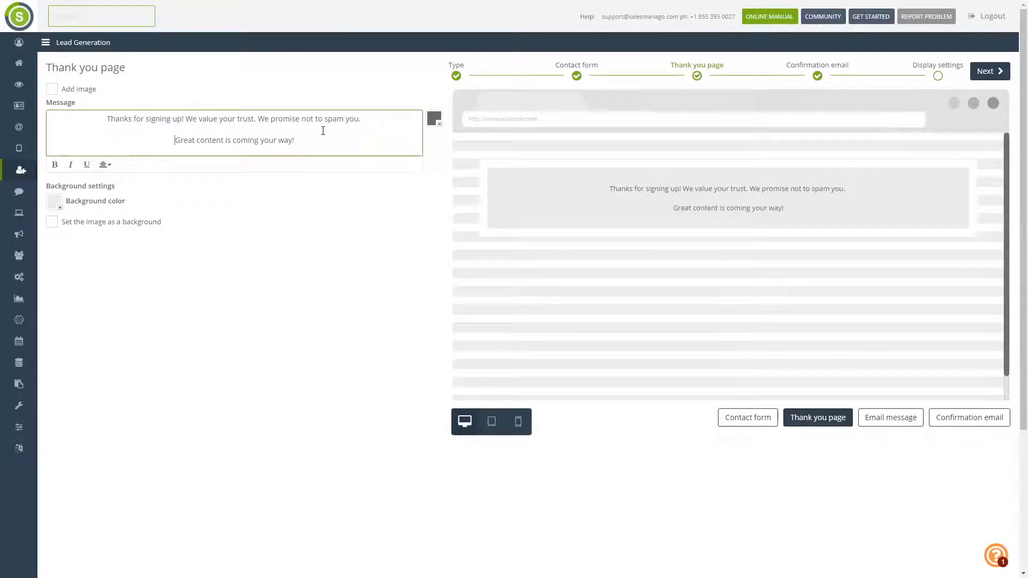
left_click(71, 94)
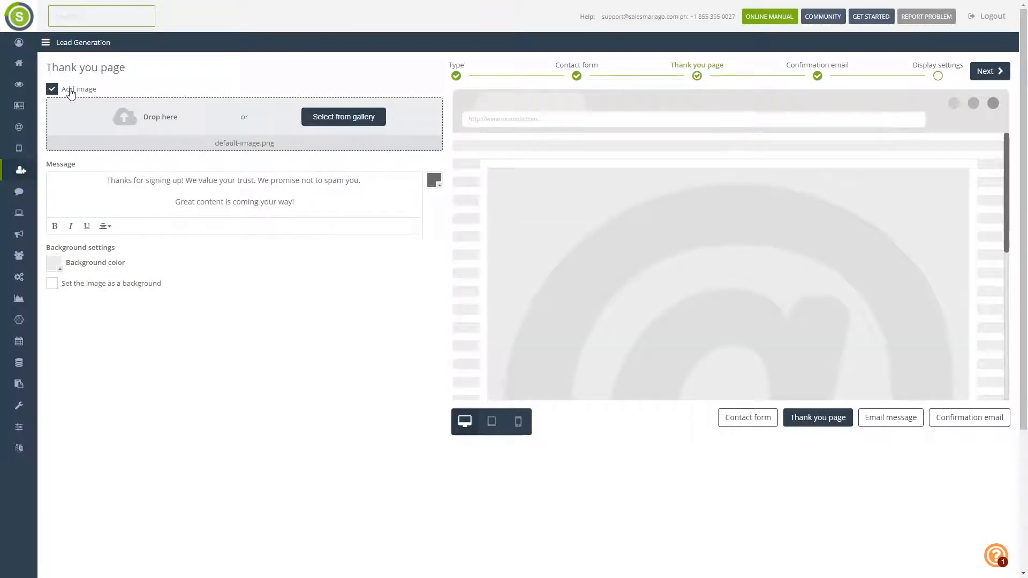
- Pick file_name_40.jpg from the gallery's Images folder as the thank-you page image
left_click(327, 122)
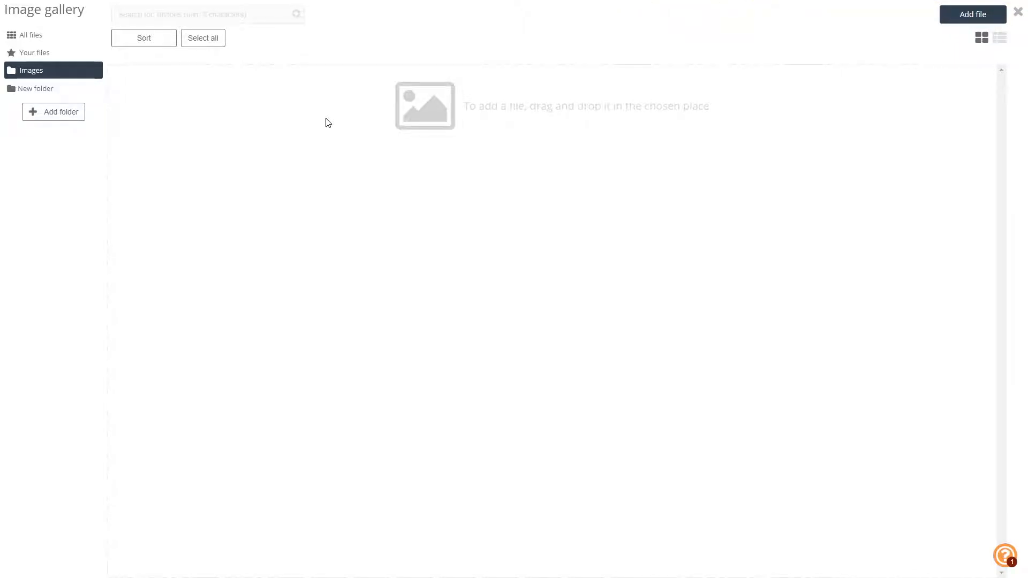
left_click(52, 54)
left_click(60, 69)
left_click(72, 58)
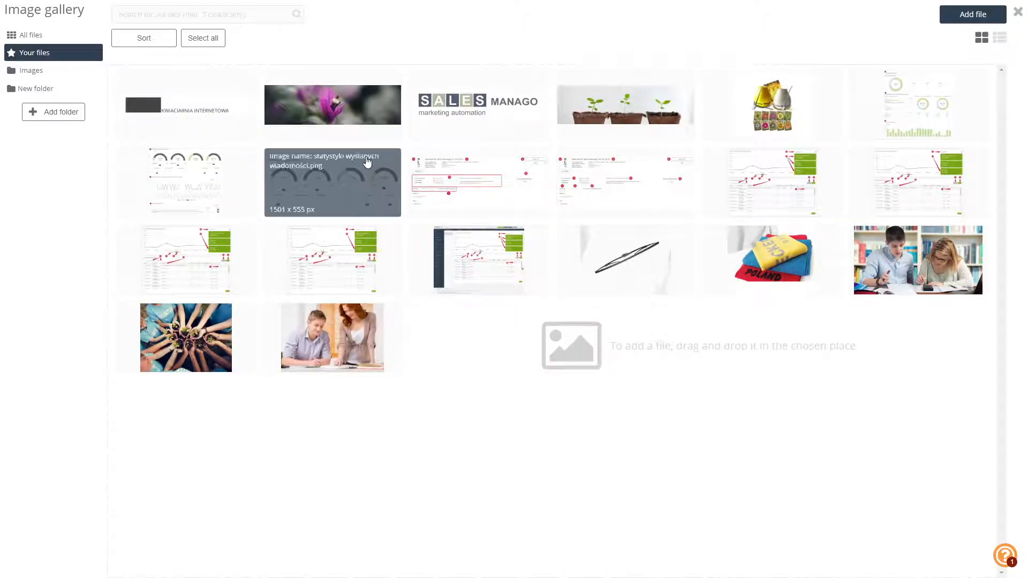
left_click(67, 70)
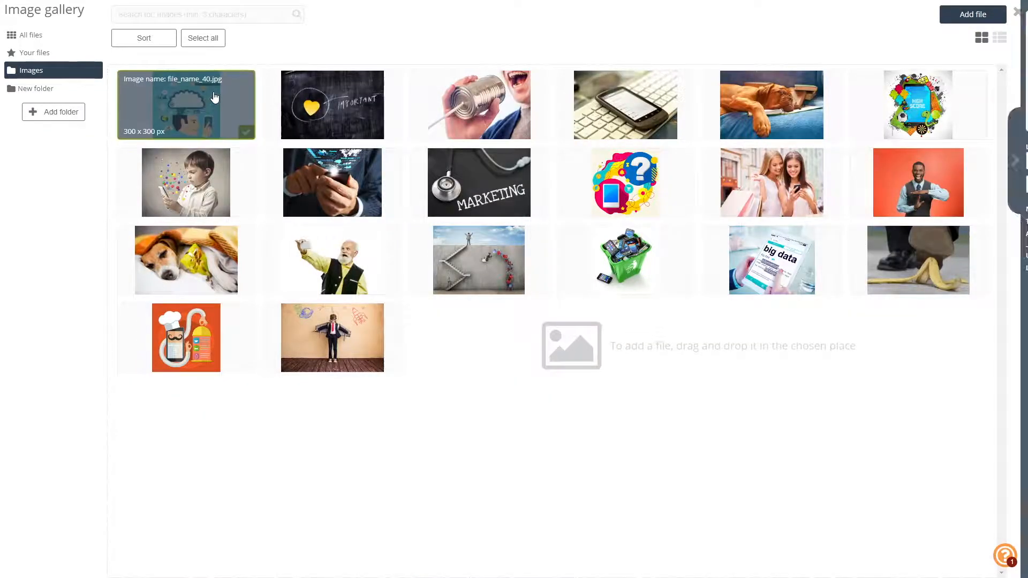
left_click(214, 97)
left_click(972, 121)
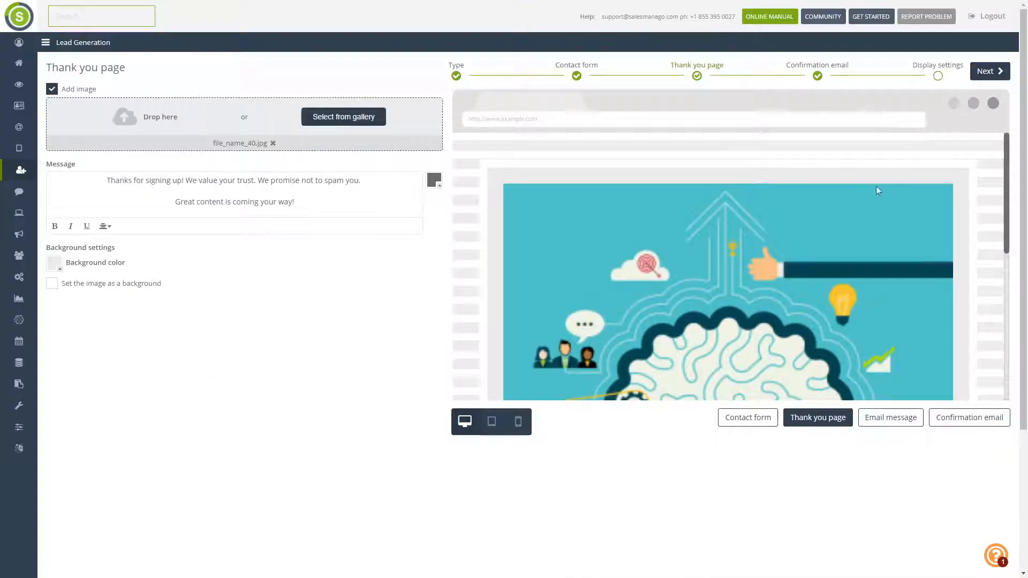
scroll(687, 241, "down", 5)
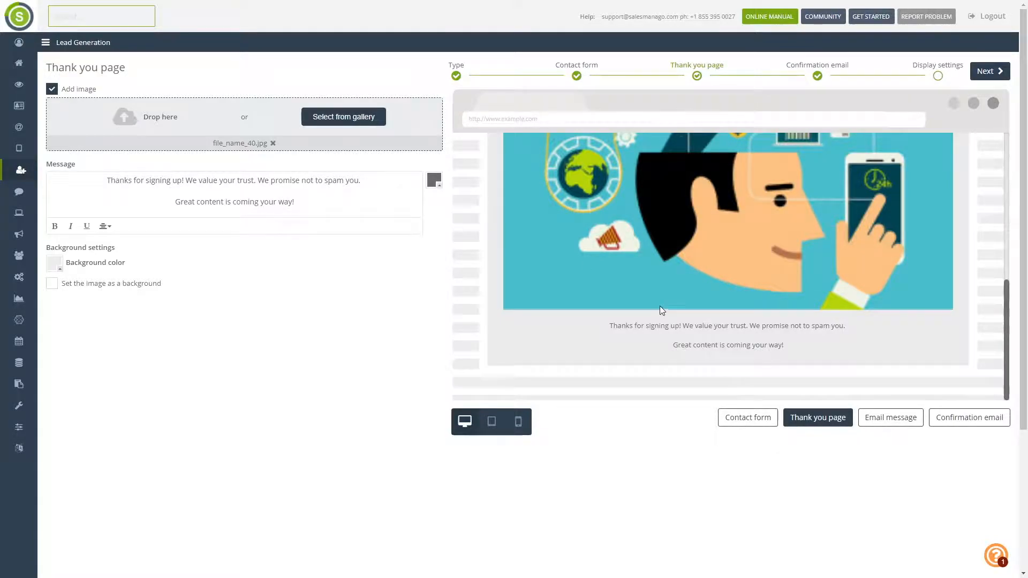
scroll(650, 304, "up", 3)
scroll(649, 304, "up", 3)
scroll(641, 304, "down", 3)
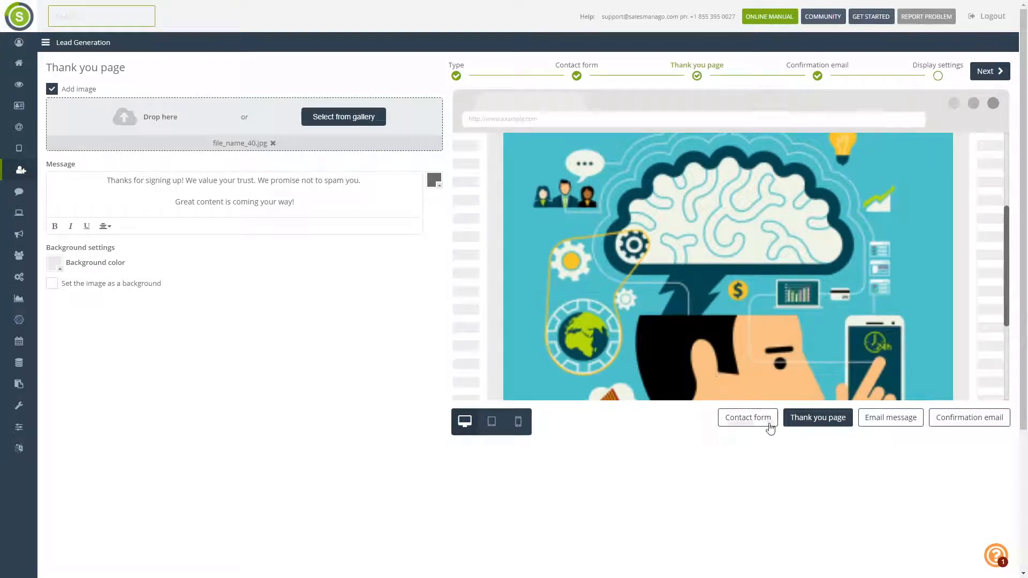
- Preview the contact form and thank-you page on tablet, phone and desktop
left_click(748, 418)
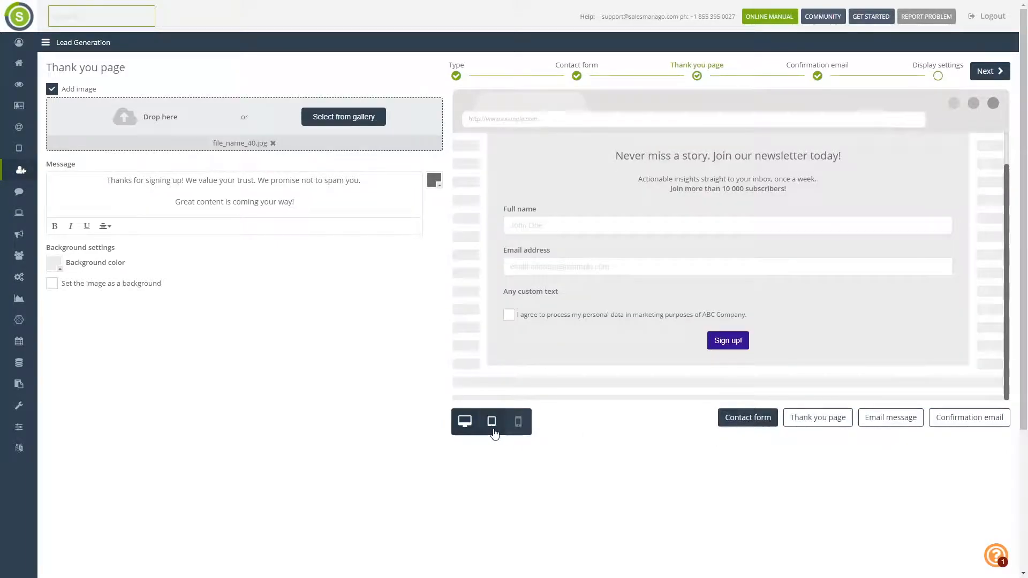
left_click(818, 418)
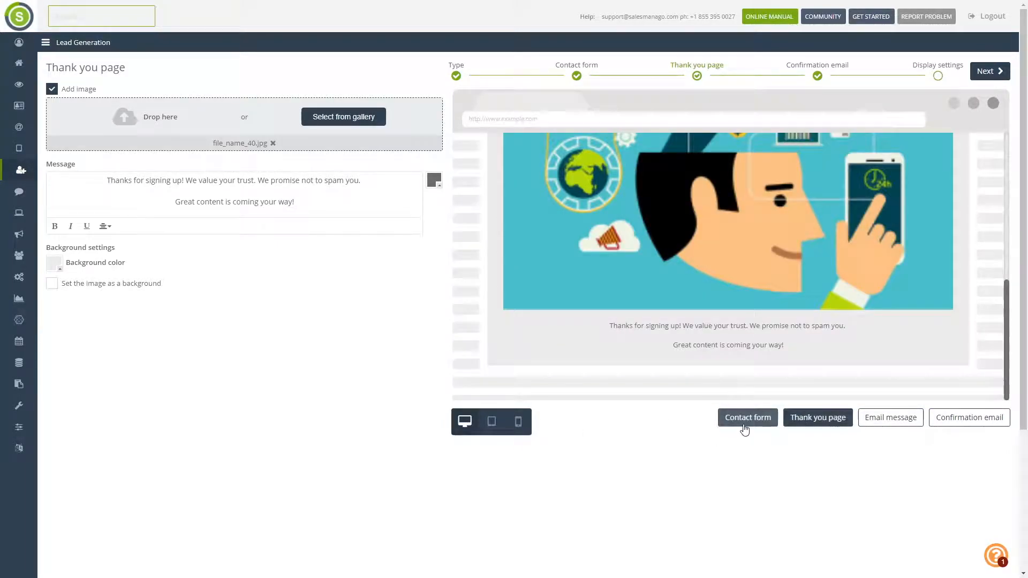
left_click(485, 428)
scroll(487, 431, "down", 3)
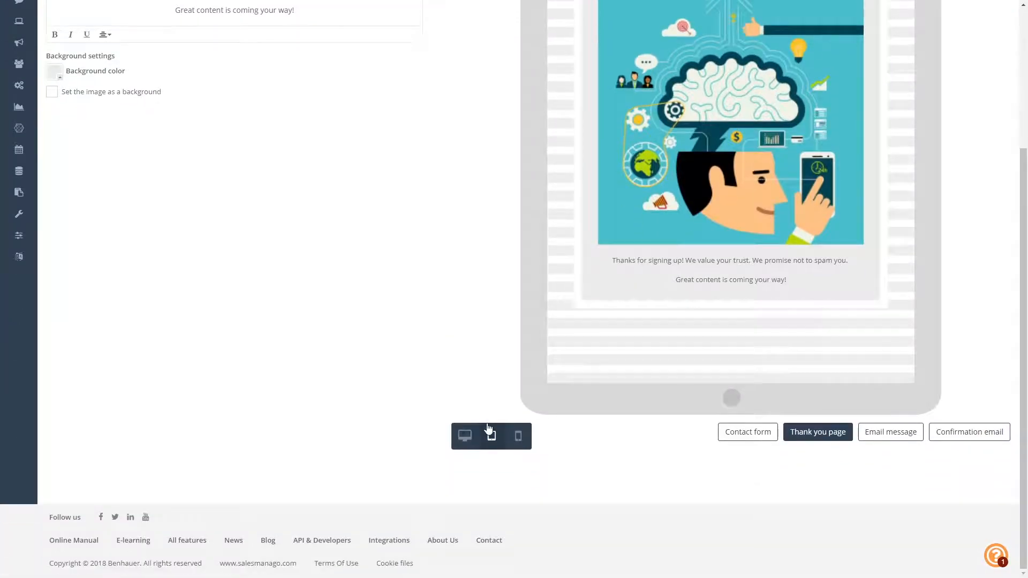
left_click(518, 436)
scroll(541, 416, "up", 2)
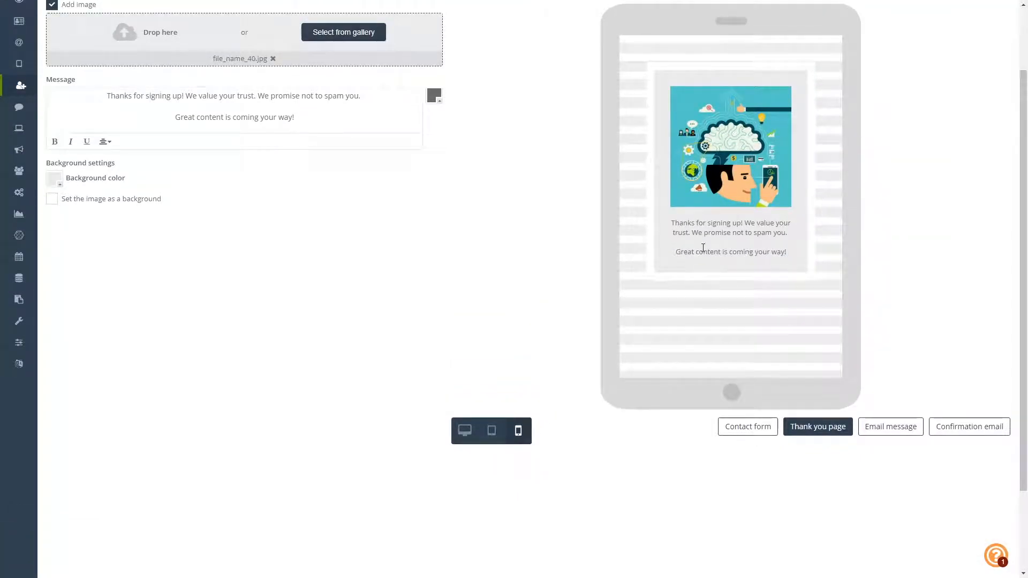
left_click(474, 439)
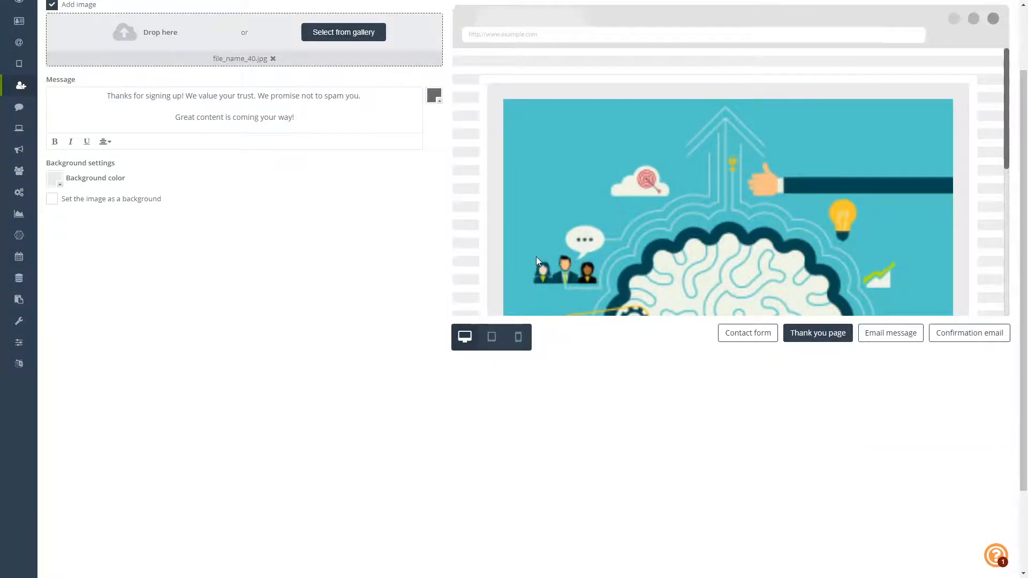
scroll(541, 263, "down", 3)
- Recheck the thank-you page on tablet and phone, return to desktop, and continue to Confirmation email
left_click(491, 337)
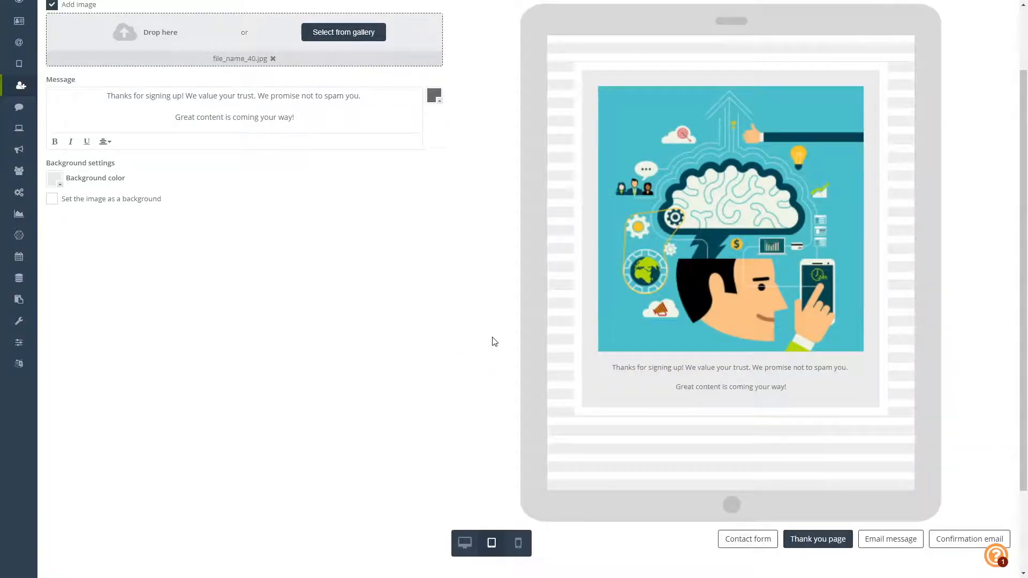
left_click(519, 543)
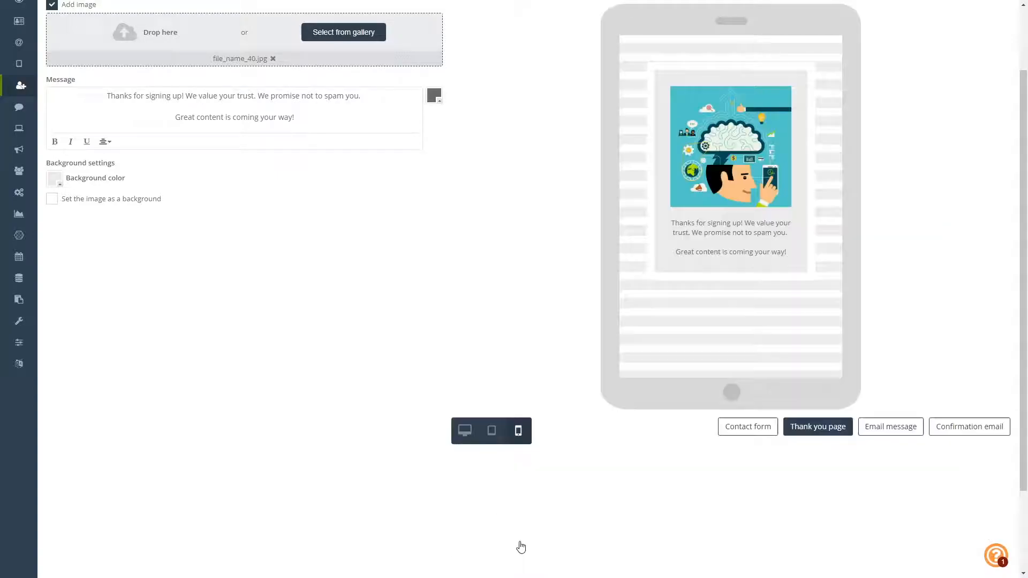
scroll(565, 256, "up", 1)
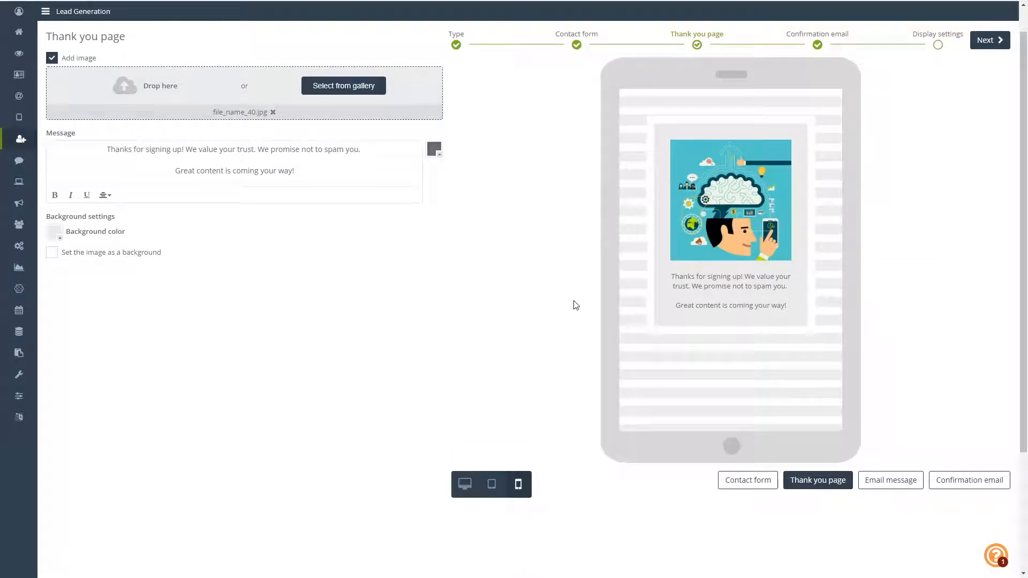
left_click(465, 485)
left_click(760, 387)
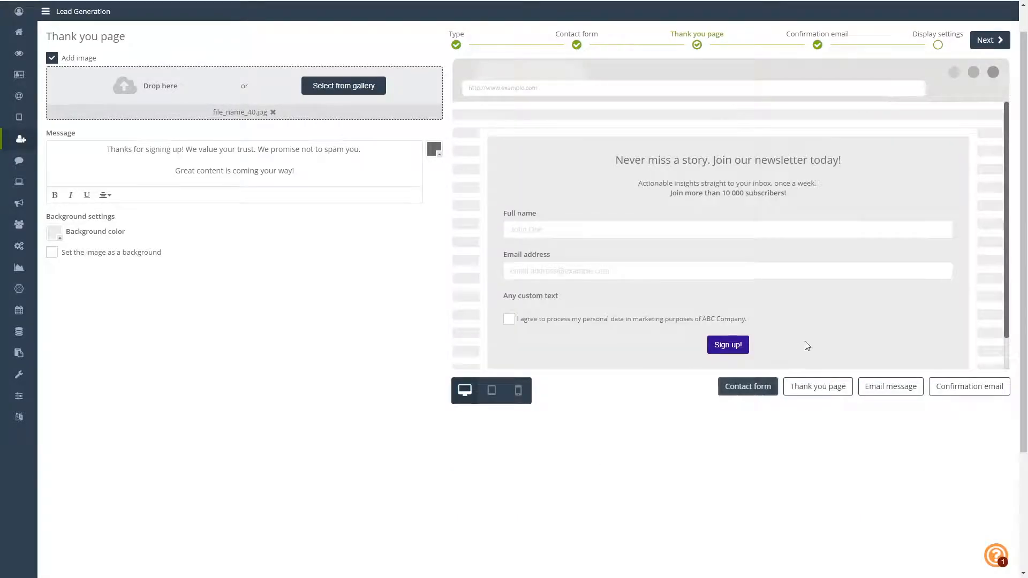
scroll(808, 346, "up", 1)
left_click(992, 73)
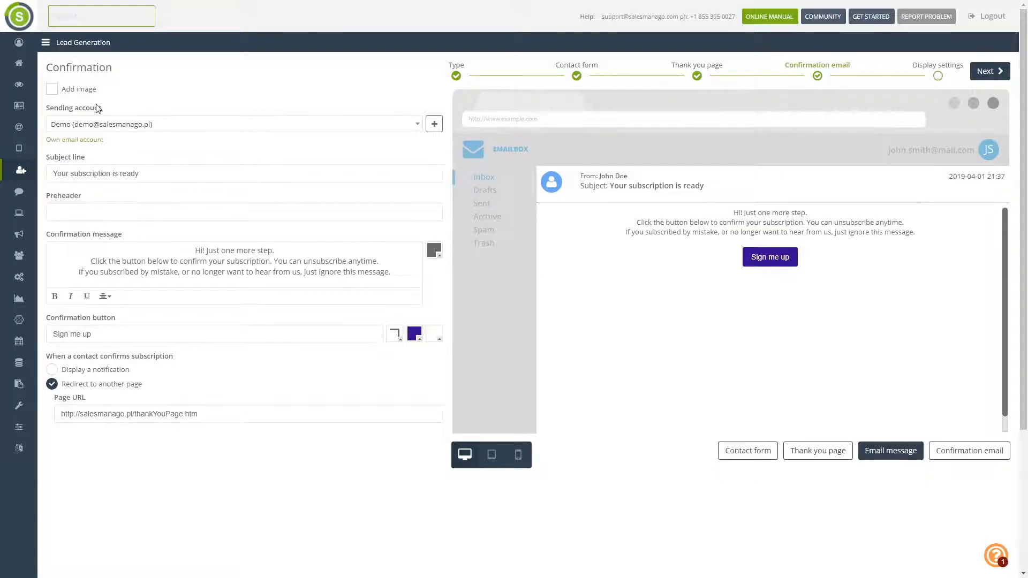
- Attach file_name_41.jpg from the gallery to the confirmation email, leaving the sending account unchanged
left_click(52, 91)
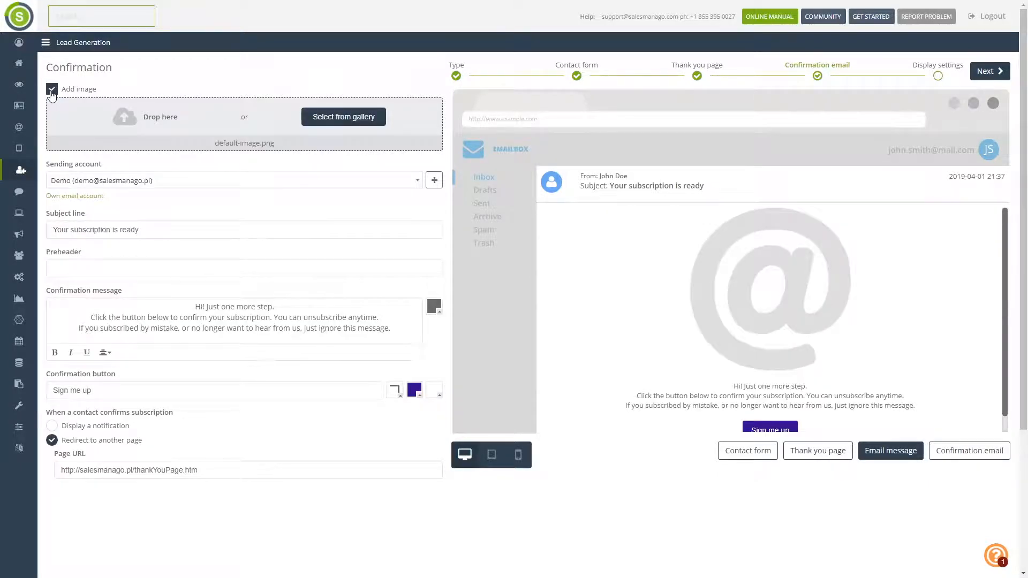
left_click(337, 118)
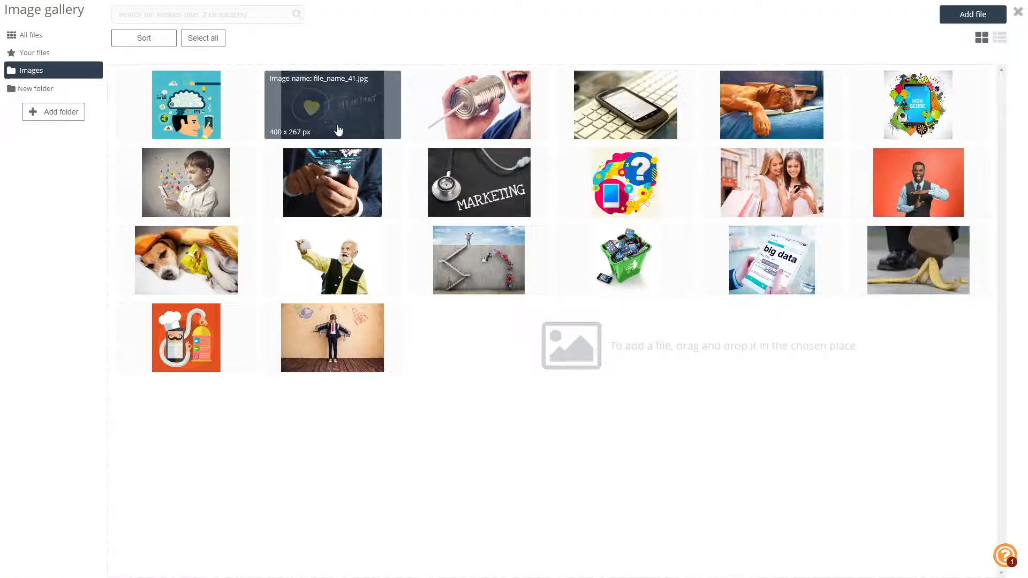
left_click(339, 130)
left_click(939, 117)
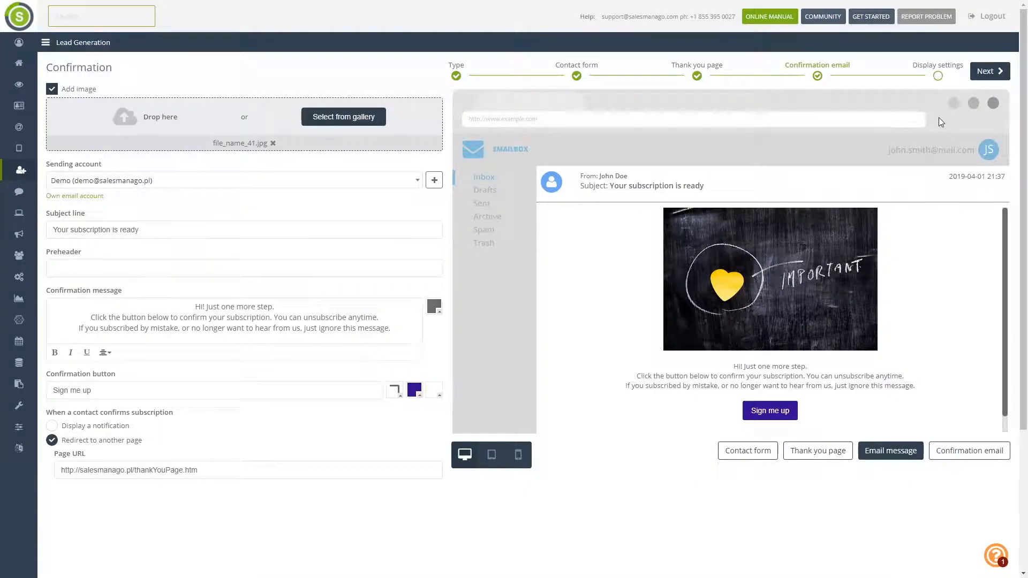
left_click(165, 186)
left_click(166, 186)
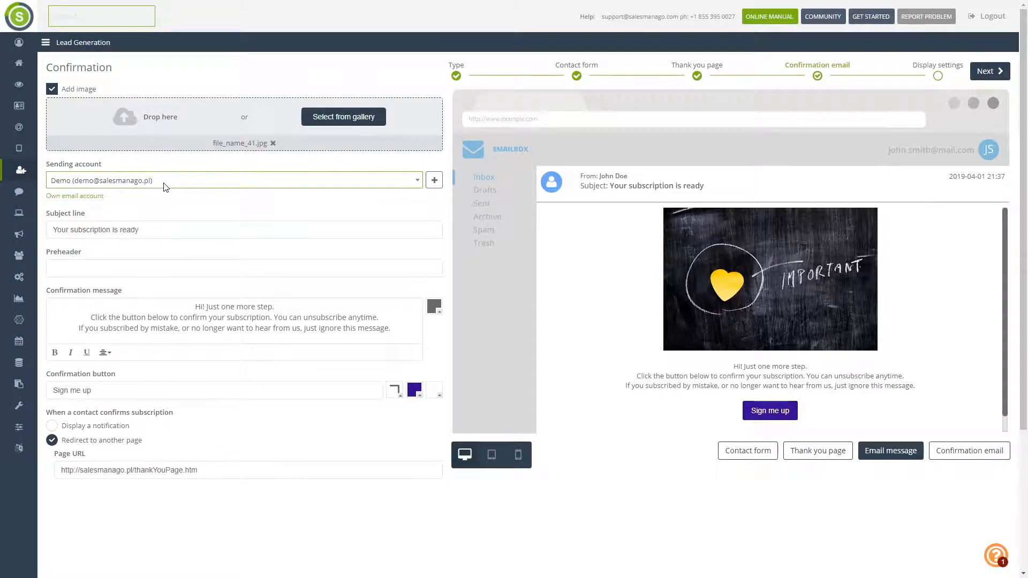
- Drop the new sending account and set the subject line to 'Please confirm your subscription'
left_click(434, 180)
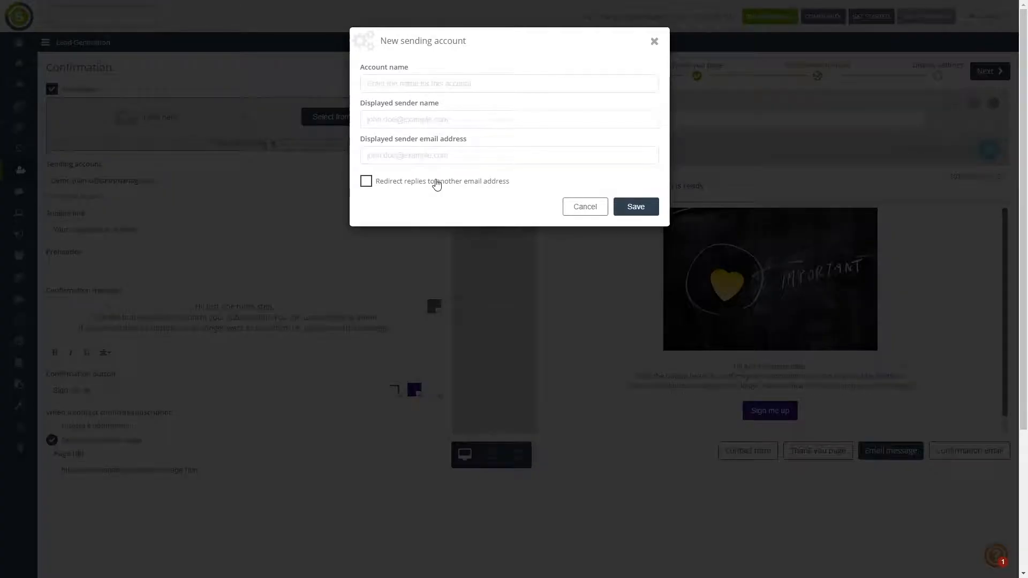
left_click(585, 207)
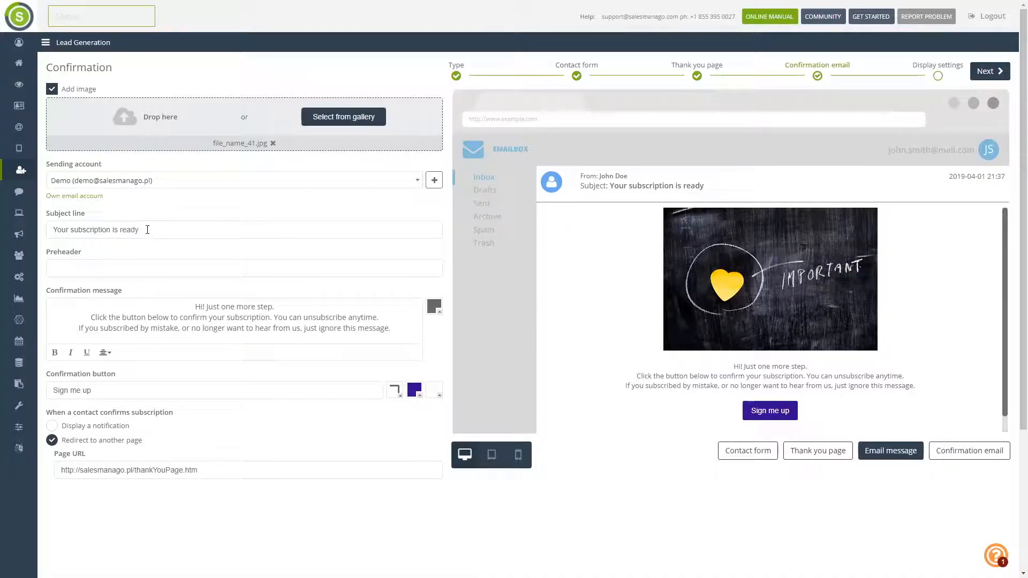
left_click_drag(148, 229, 54, 231)
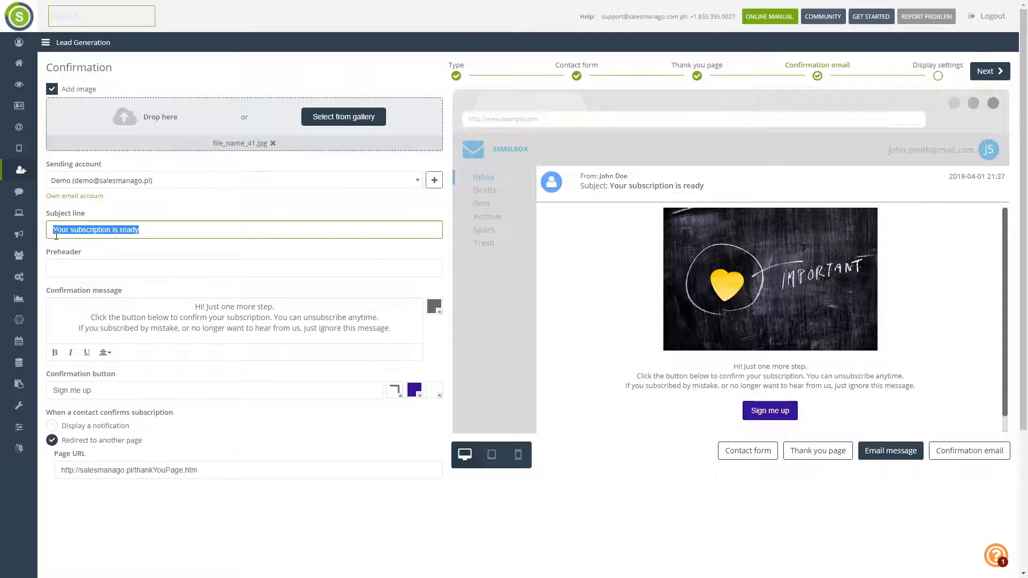
type("C")
key("BackSpace")
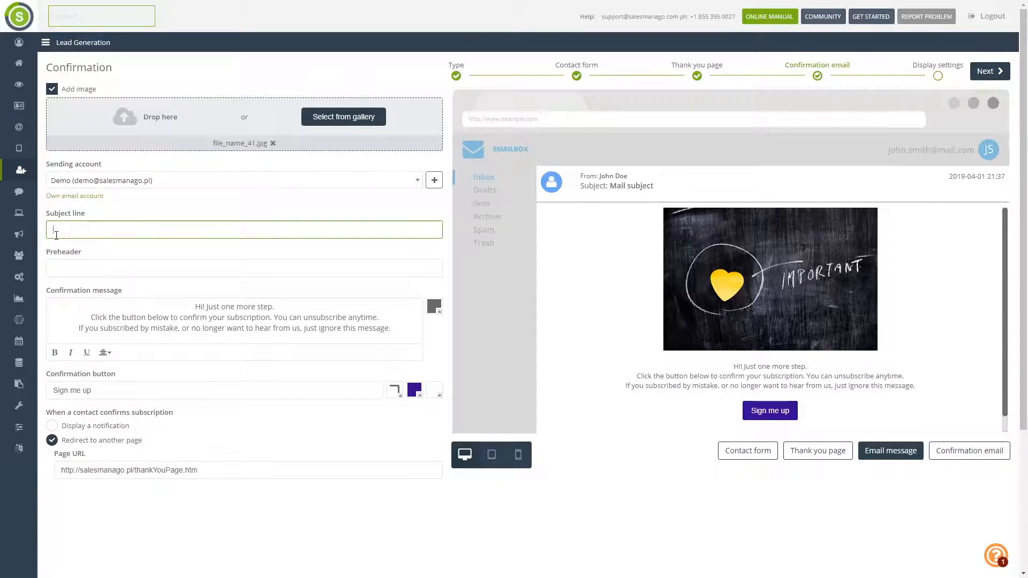
type("Please confirm your subscription")
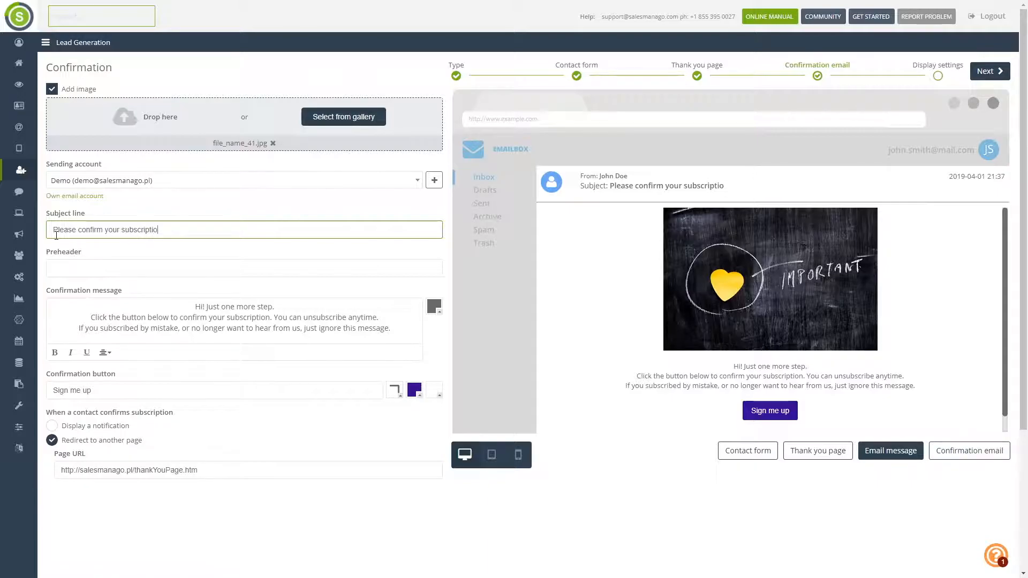
- Enter the preheader 'All it takes is one click'
left_click(117, 268)
type("A")
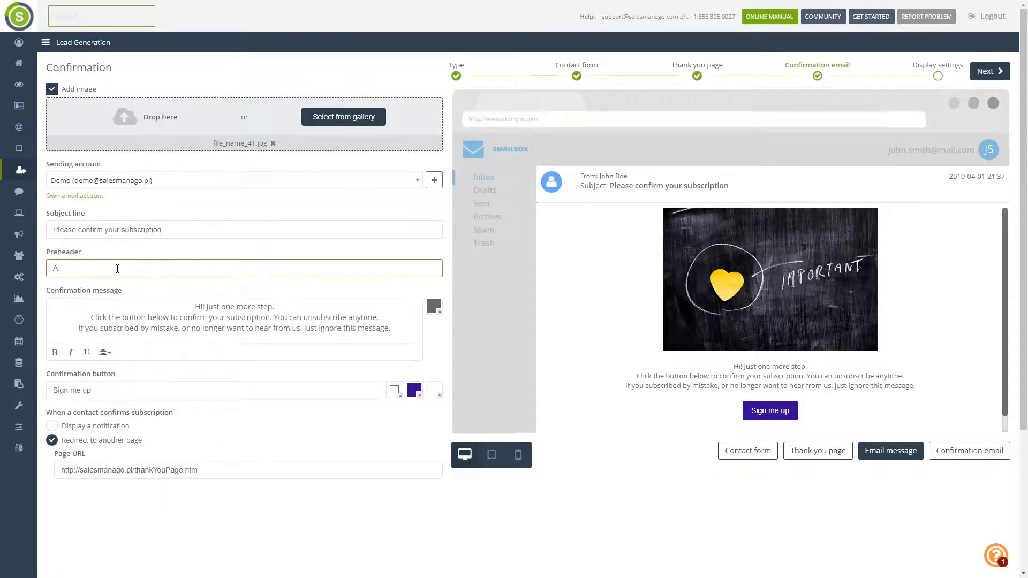
type("ll it takes is one click")
- End the greeting with '!' plus a blank line, and add '!' to the confirmation button
left_click(196, 307)
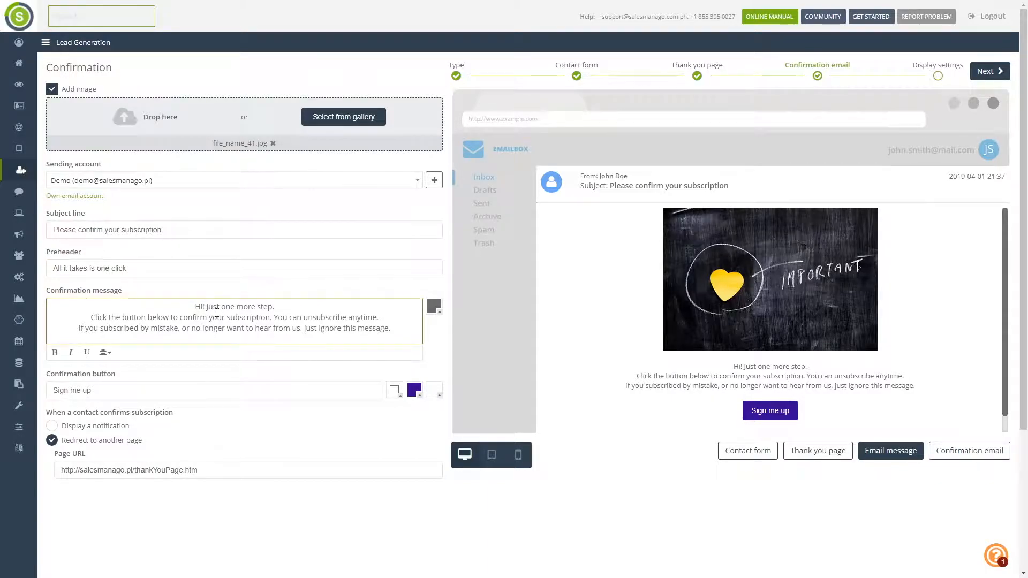
left_click(291, 308)
key("BackSpace")
type("!")
key("Return")
scroll(280, 321, "down", 1)
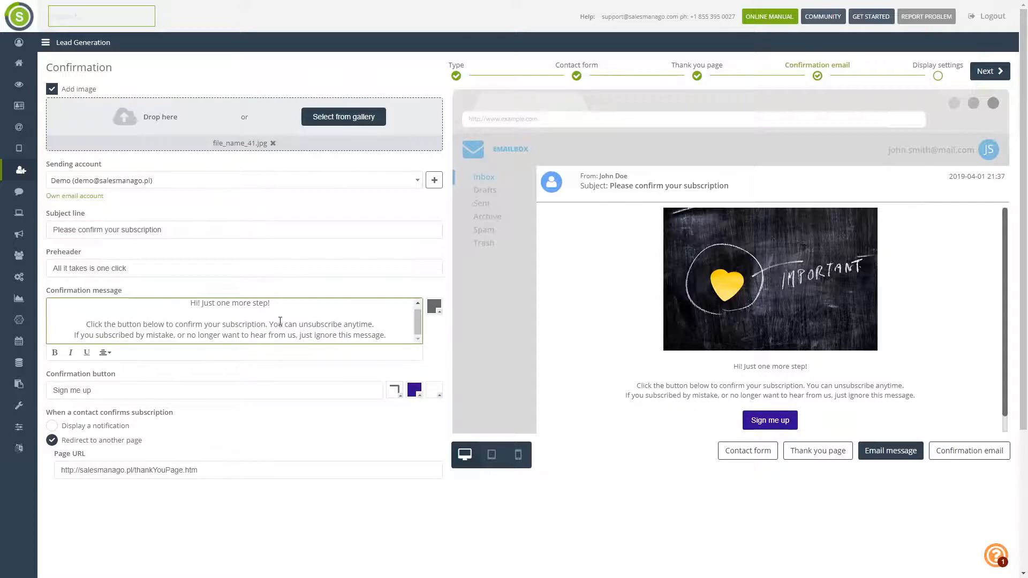
left_click(104, 391)
type("!")
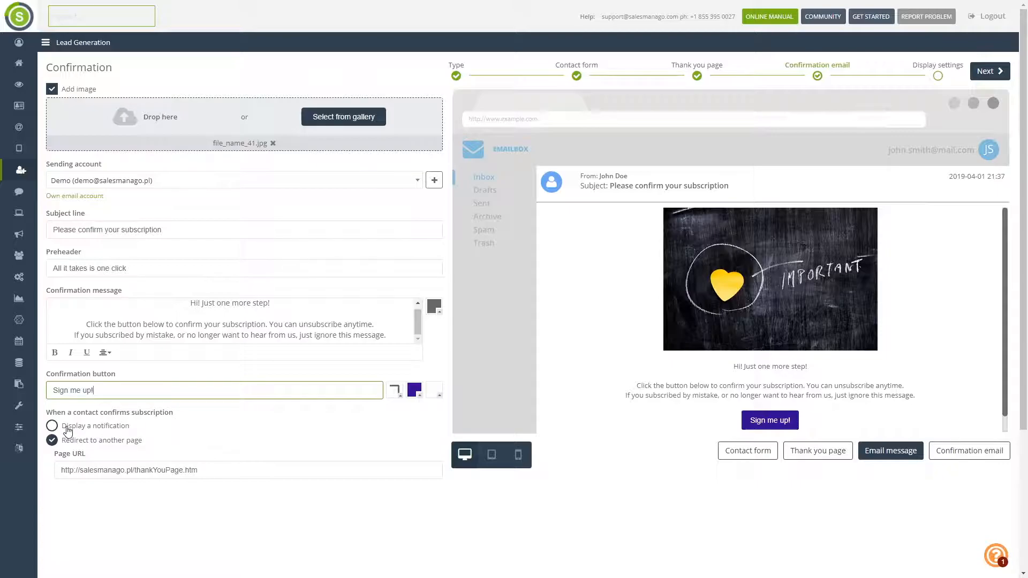
- Try the Display a notification option and preview the notification and confirmation email
scroll(215, 418, "down", 1)
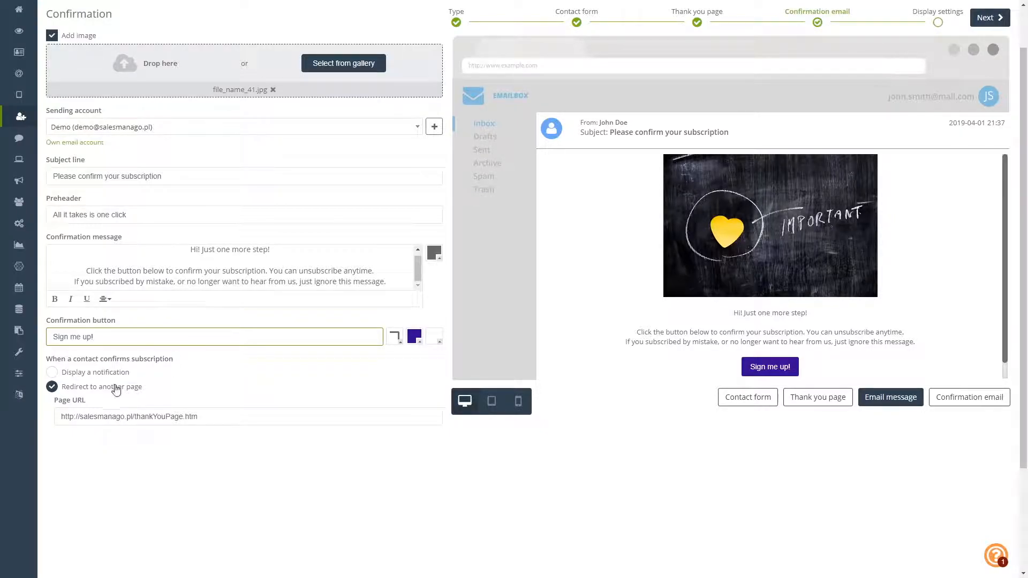
left_click(53, 372)
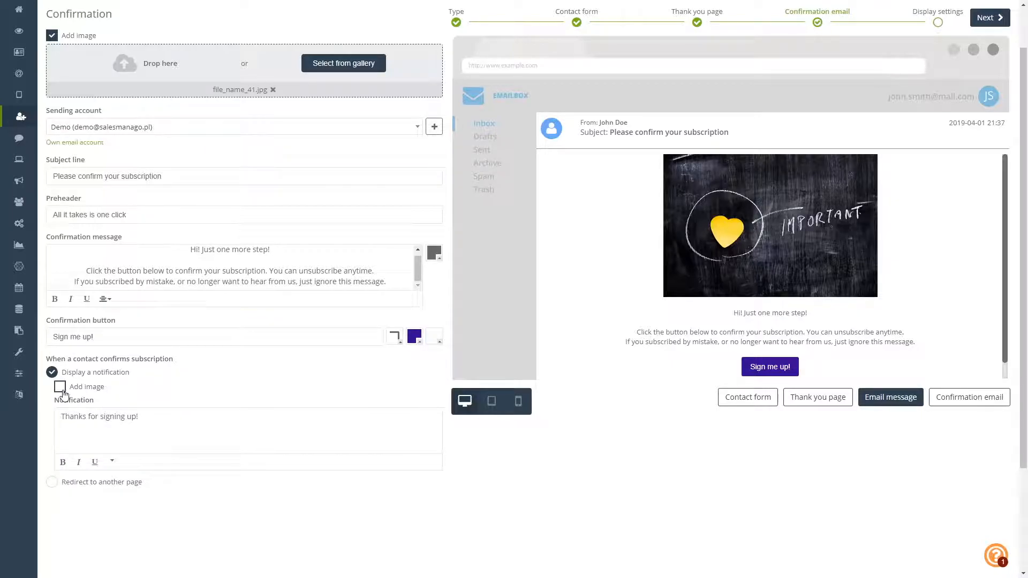
left_click(962, 406)
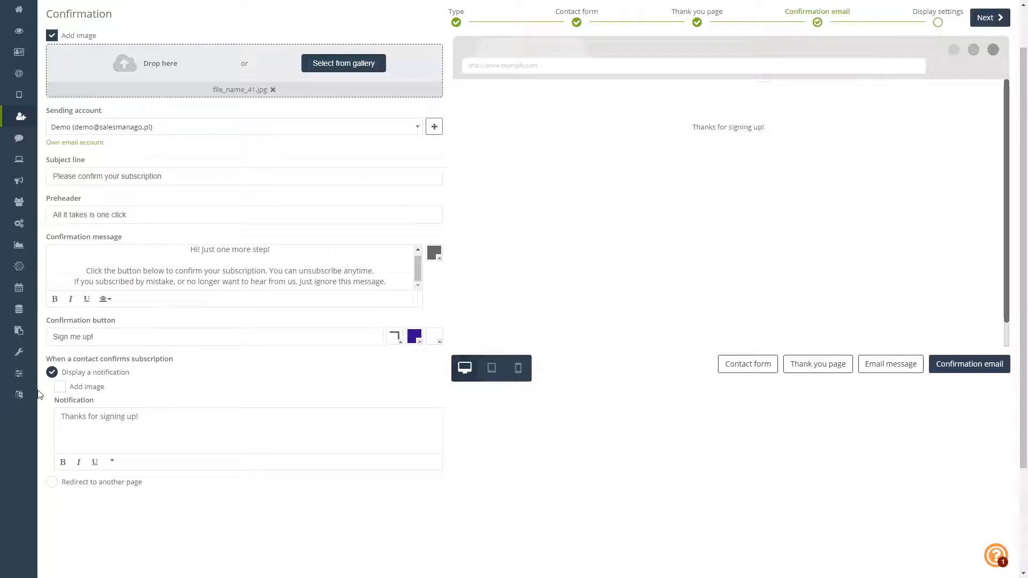
left_click(890, 364)
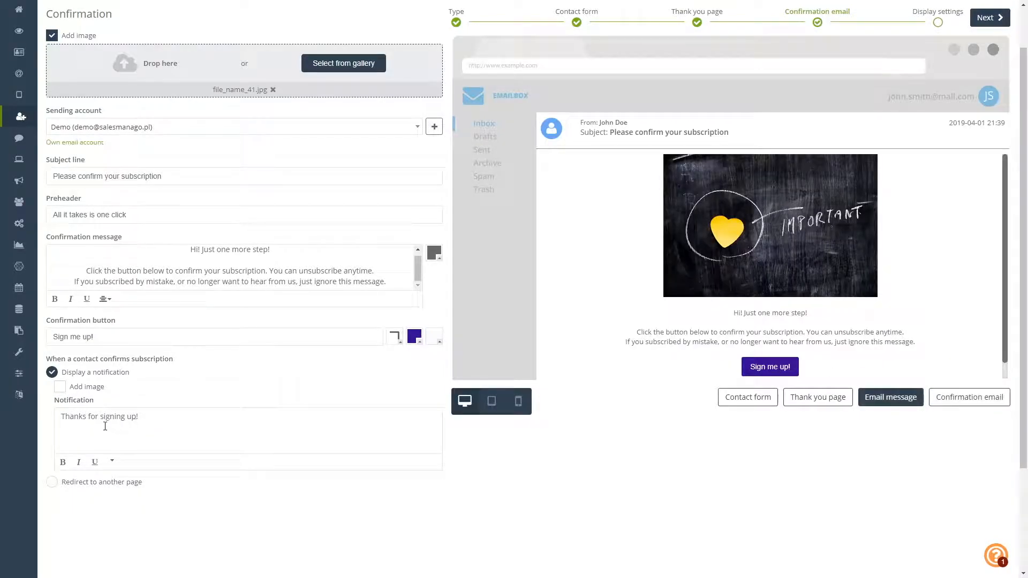
left_click(52, 482)
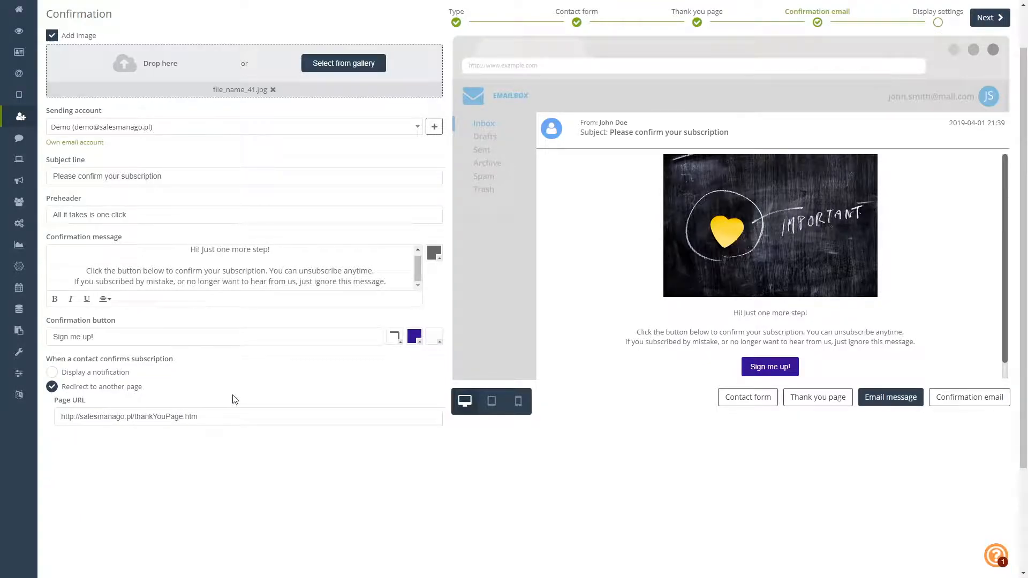
left_click(210, 418)
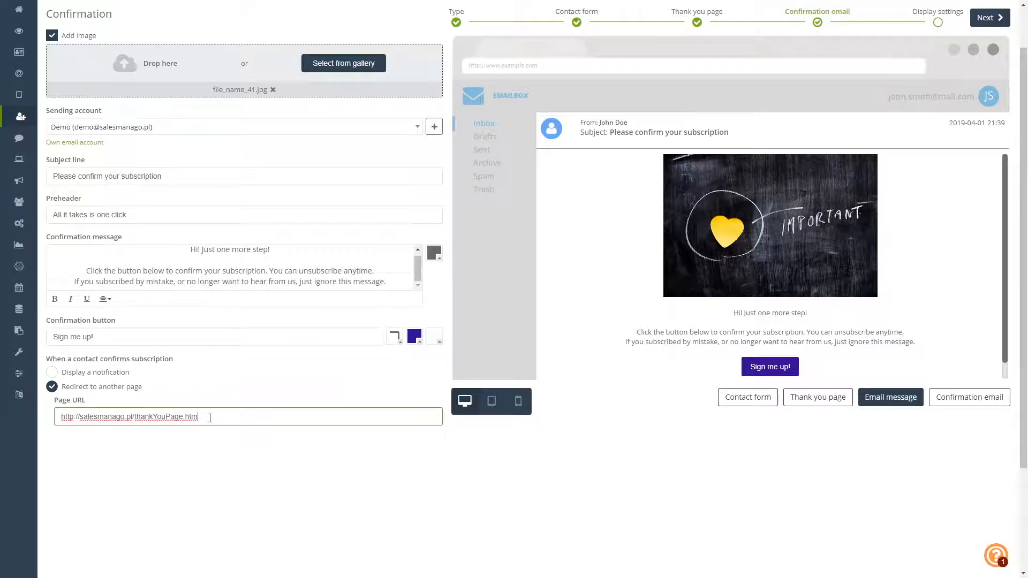
left_click_drag(210, 418, 150, 424)
type("landing-page-01")
scroll(716, 249, "up", 1)
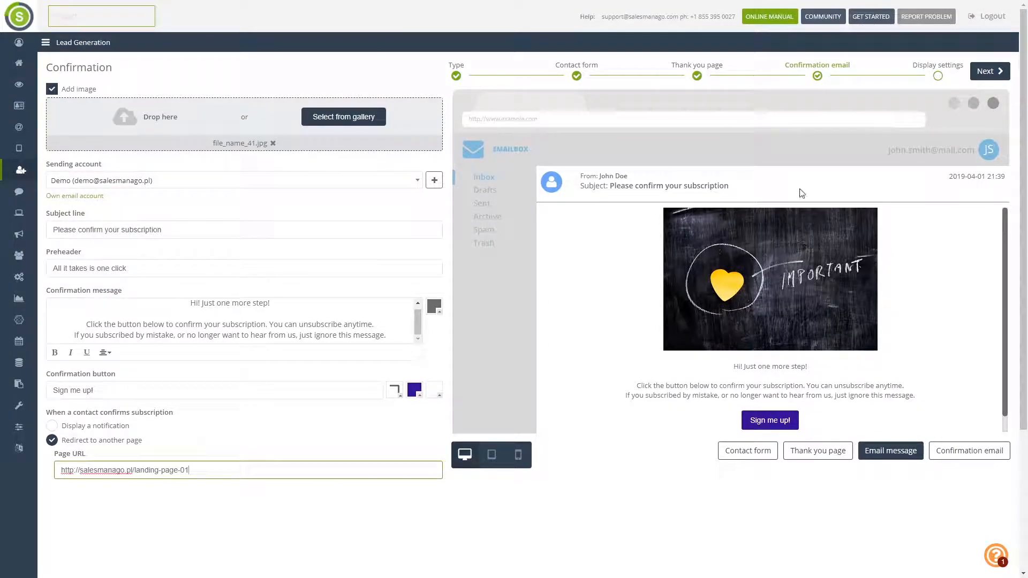
- Advance to Display settings and review the form name, page title, SUBSRIBTION_TAG and CONFIRMATION_TAG
left_click(1000, 73)
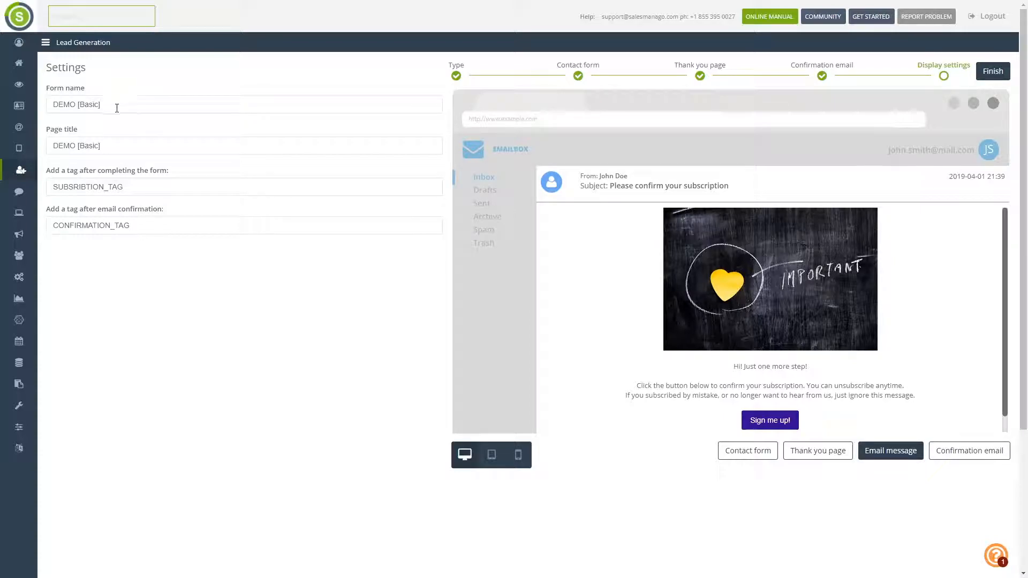
left_click_drag(117, 108, 52, 107)
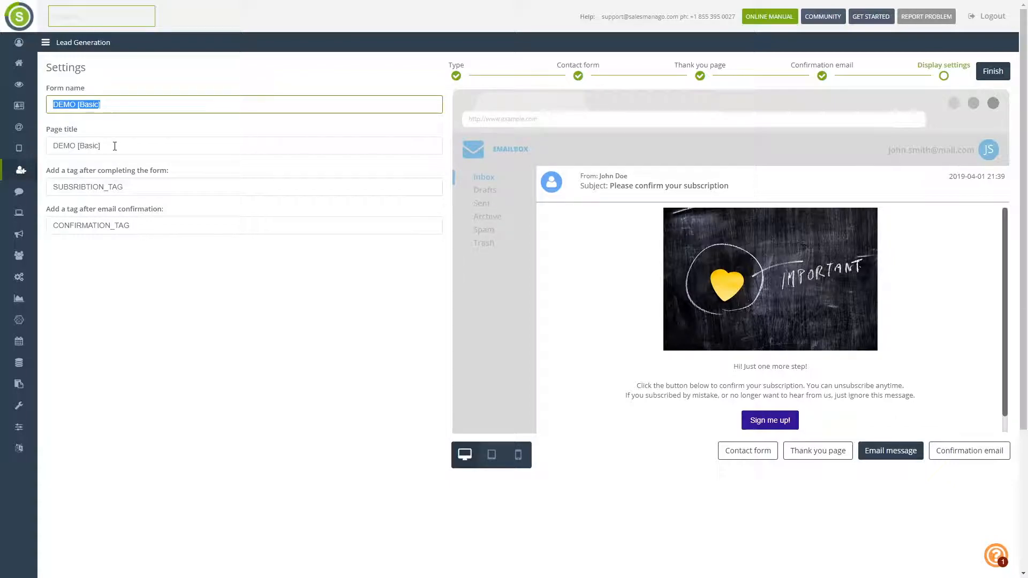
left_click_drag(114, 146, 52, 143)
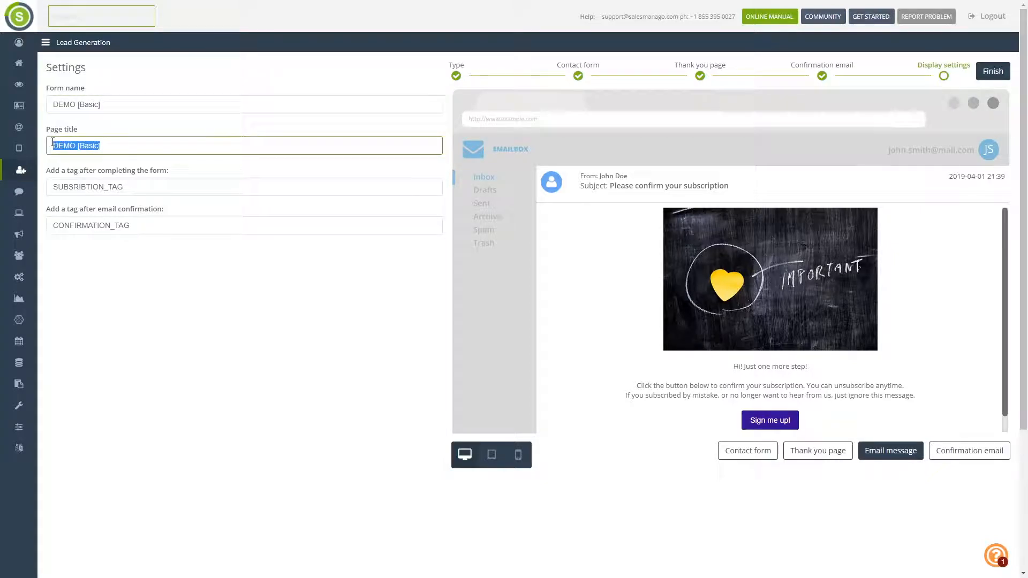
left_click(137, 186)
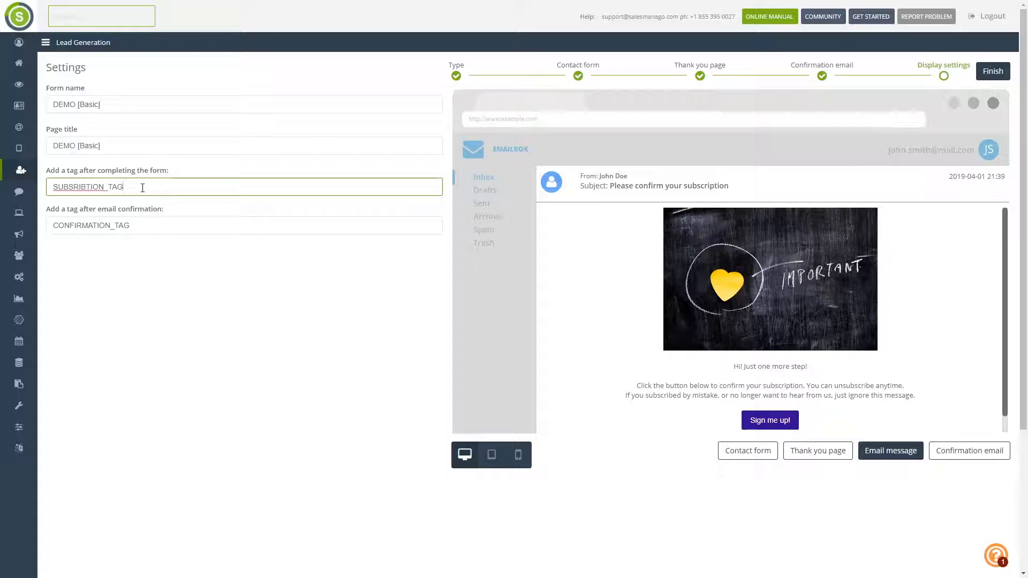
left_click_drag(143, 188, 48, 190)
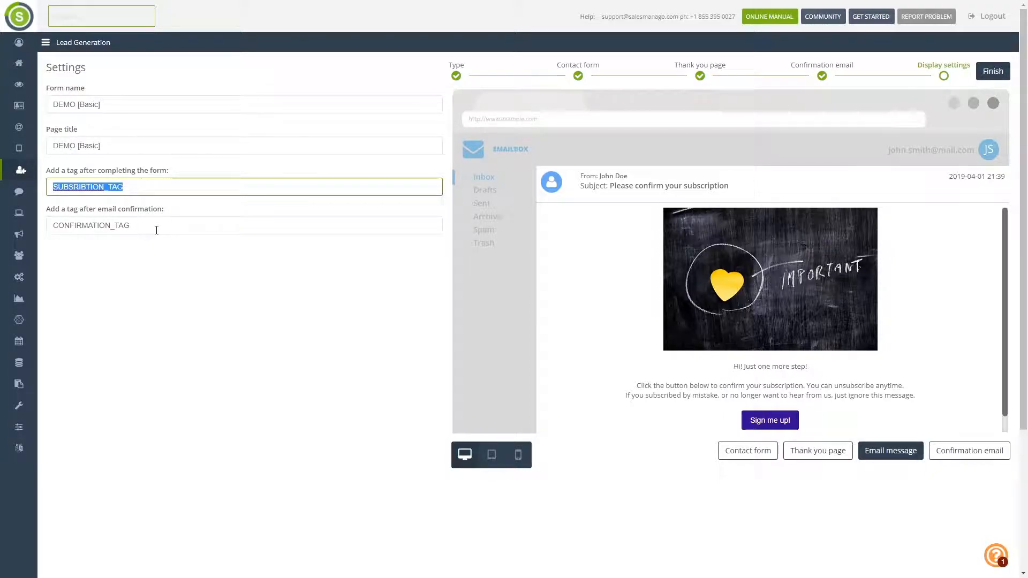
left_click_drag(157, 230, 54, 231)
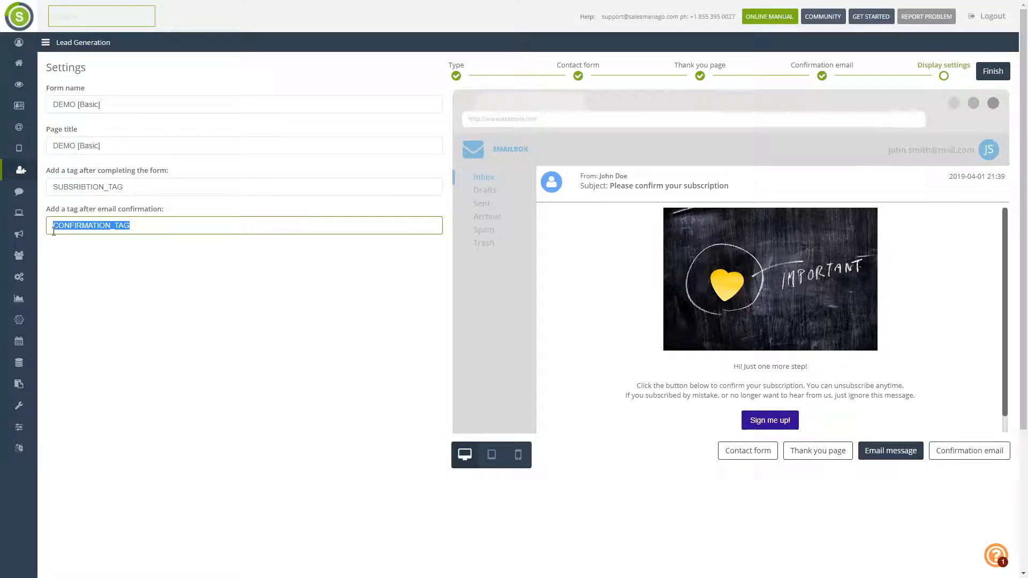
left_click(175, 292)
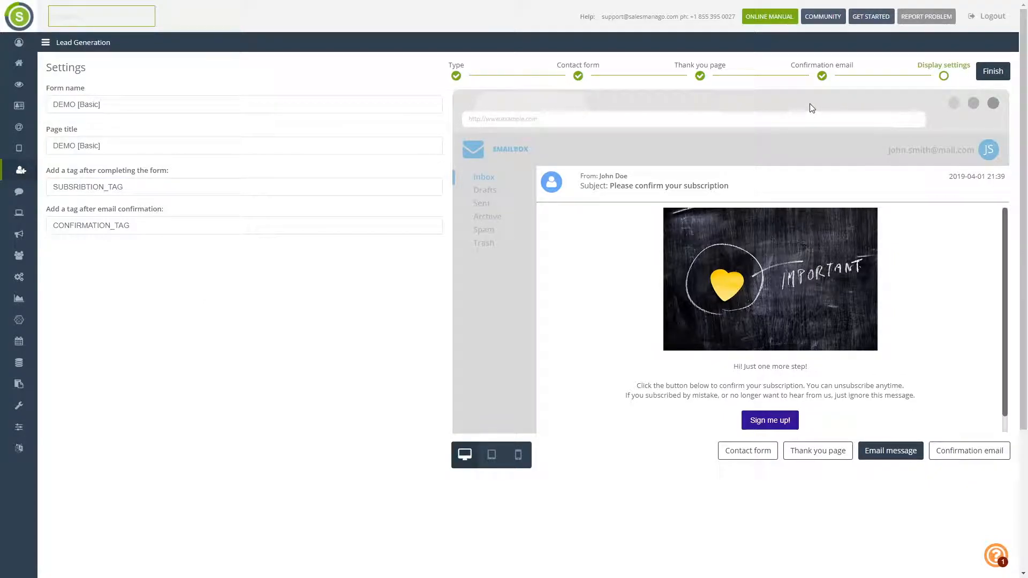
- Edit the DEMO [Basic] pop-up from the Lead Generation Pop-up / Exit Pop-up list
left_click(20, 174)
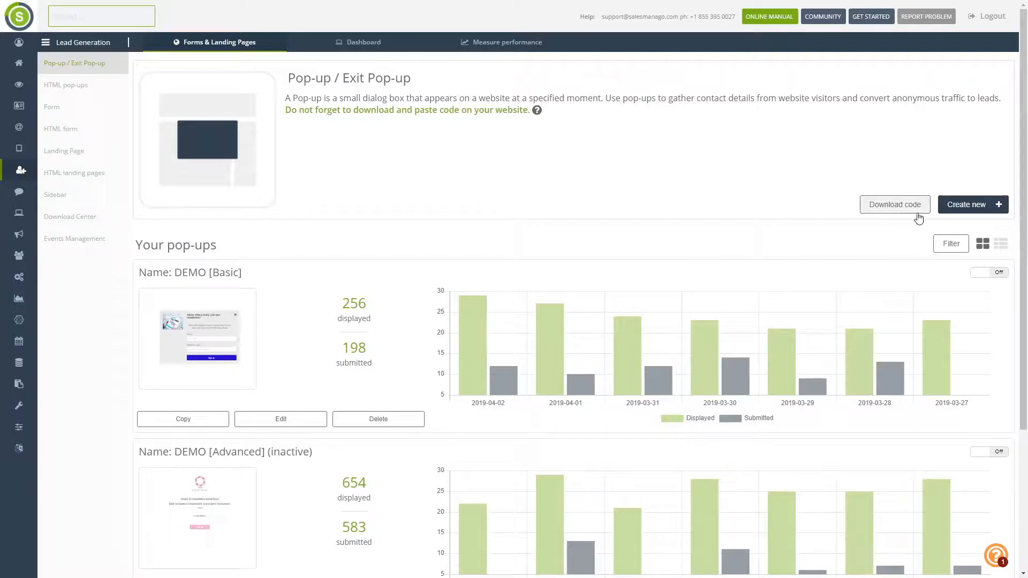
left_click(280, 420)
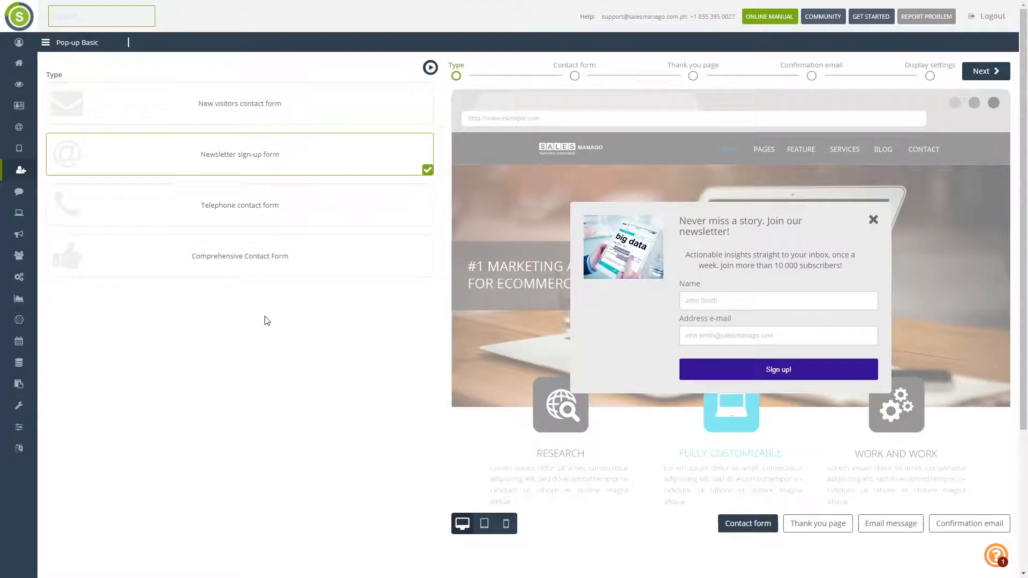
- Advance through the contact form, thank you page and confirmation email steps to Display settings
left_click(991, 75)
left_click(991, 74)
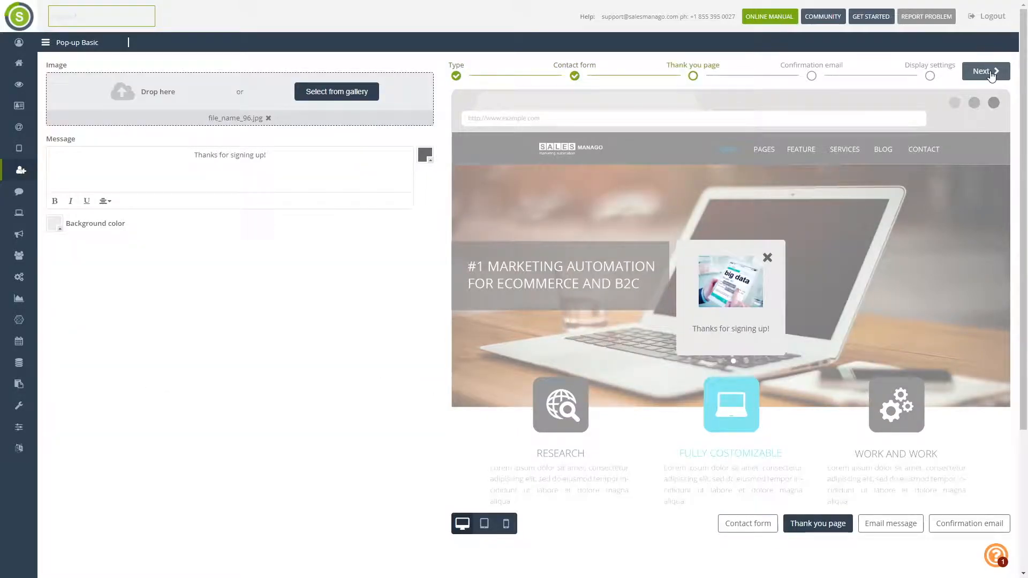
left_click(991, 75)
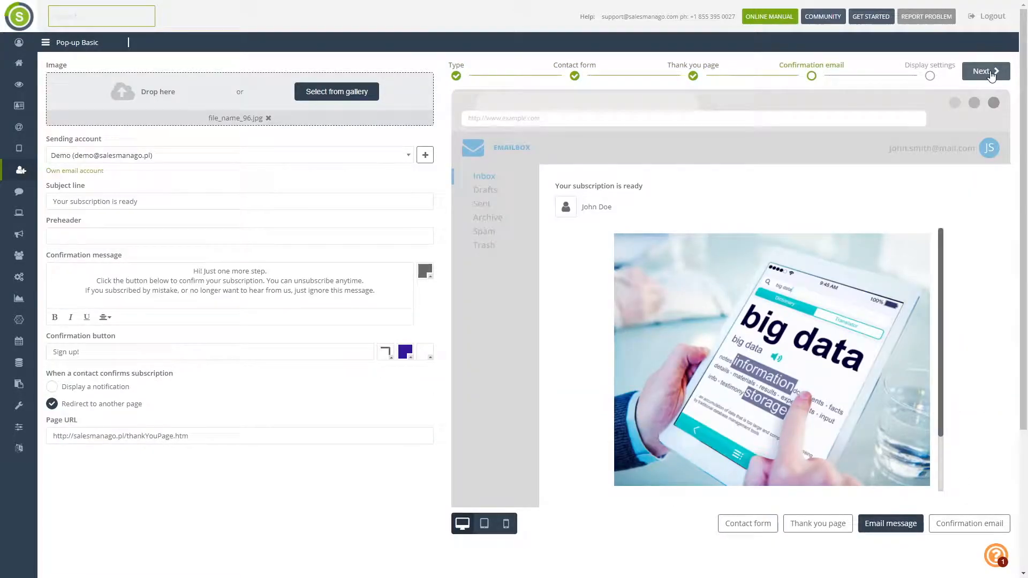
left_click(991, 74)
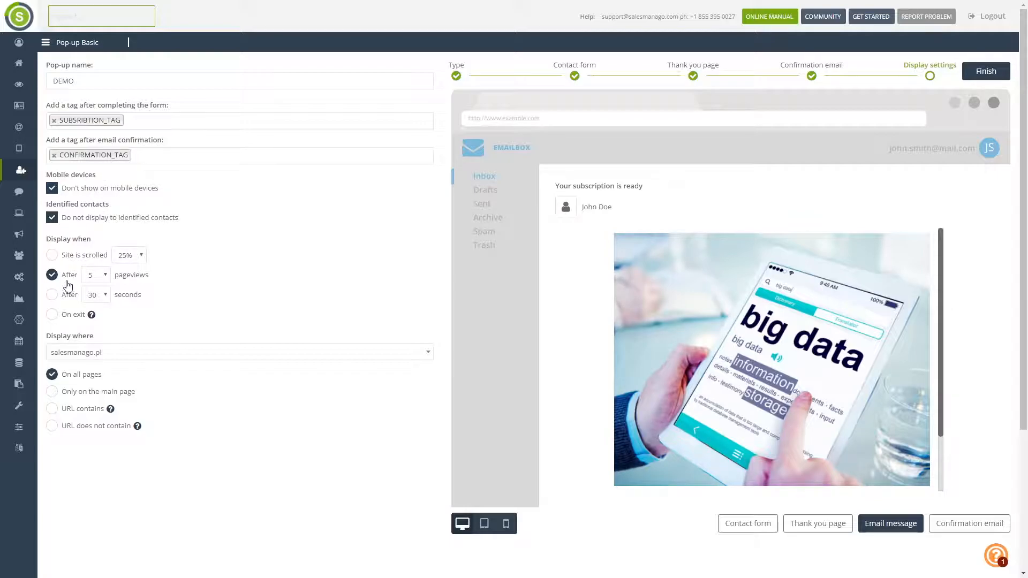
- Try showing the pop-up once the visitor scrolls 50% of the page
left_click(52, 256)
left_click(136, 256)
left_click(134, 275)
scroll(589, 262, "down", 2)
scroll(590, 262, "down", 1)
scroll(602, 237, "up", 3)
scroll(602, 238, "down", 3)
scroll(603, 239, "up", 2)
scroll(561, 204, "down", 2)
scroll(552, 247, "up", 2)
scroll(552, 243, "up", 1)
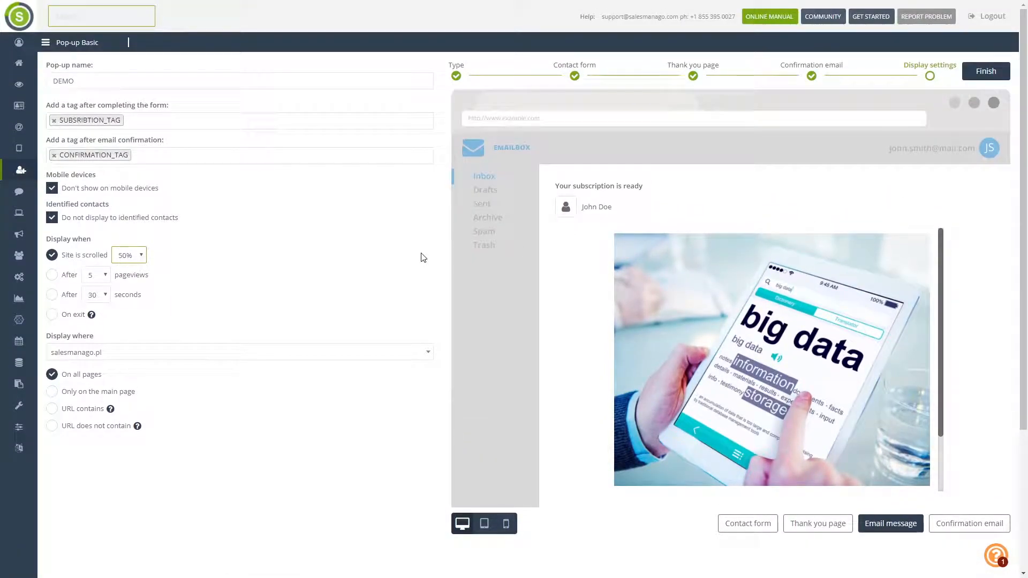
- Try the 3 pageviews and 30 seconds triggers, then choose On exit
left_click(52, 275)
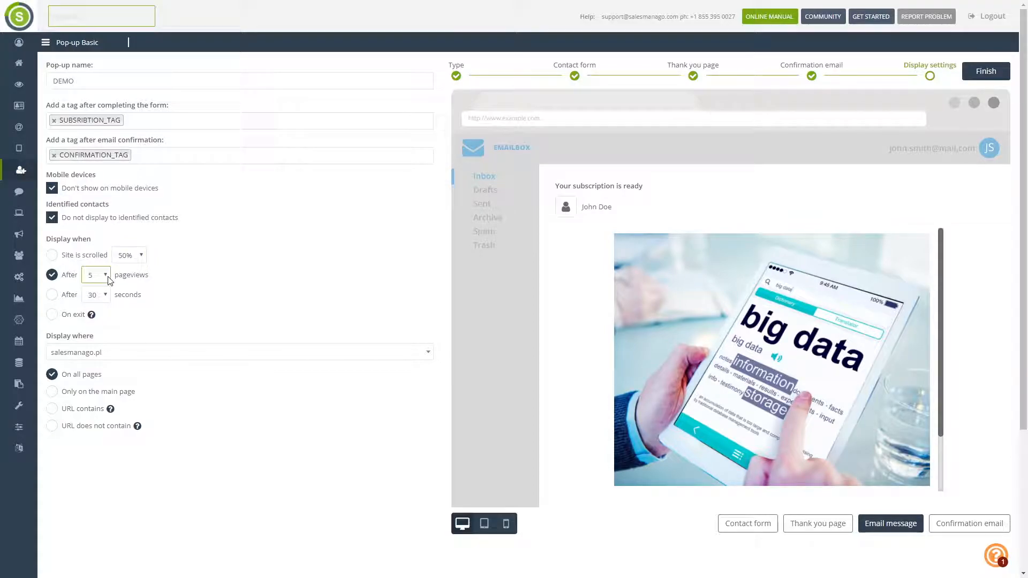
left_click(99, 315)
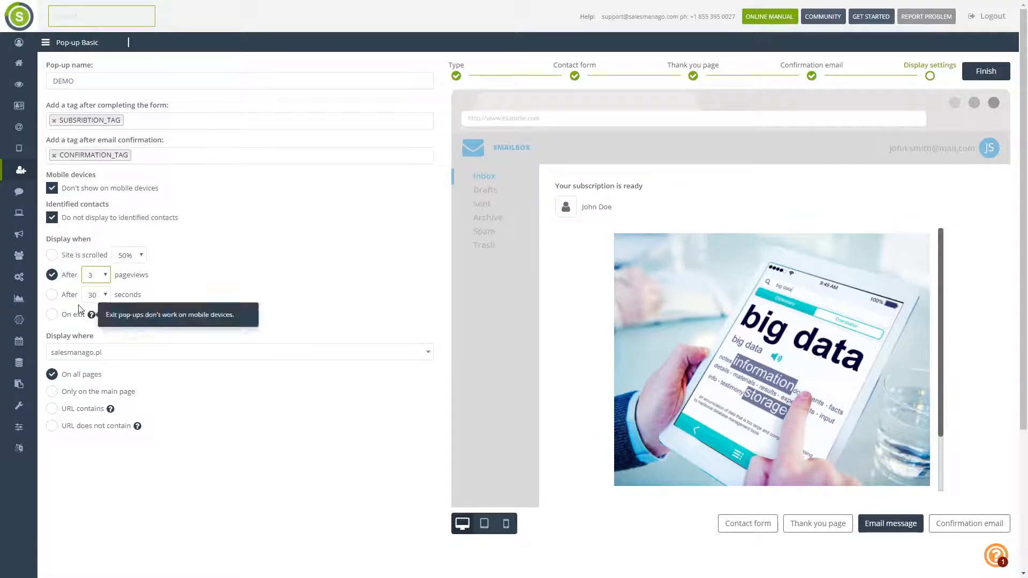
left_click(53, 295)
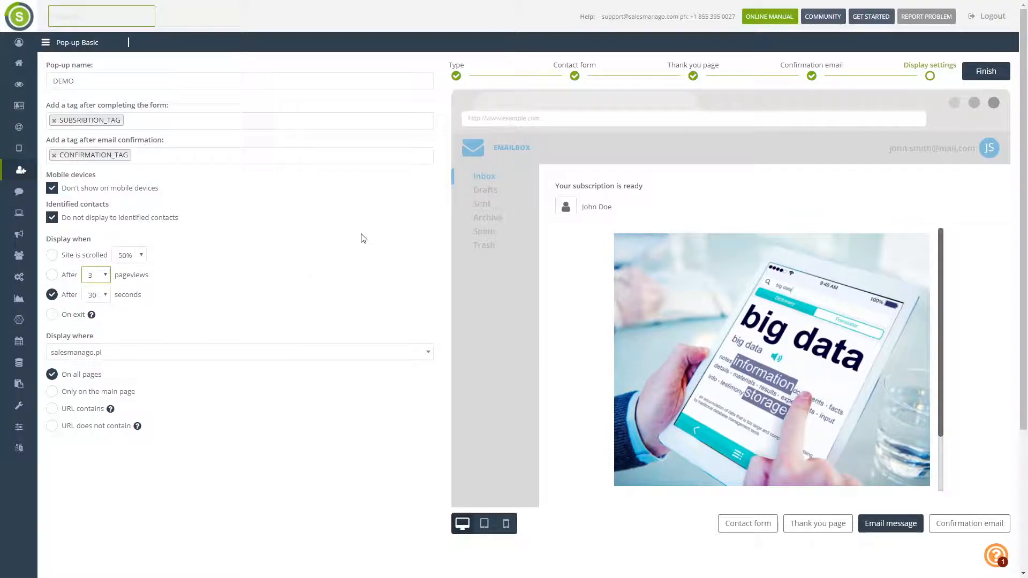
left_click(56, 319)
mouse_move(92, 318)
- Choose salesmanago.com as the display domain and limit the pop-up to the main page
left_click(217, 358)
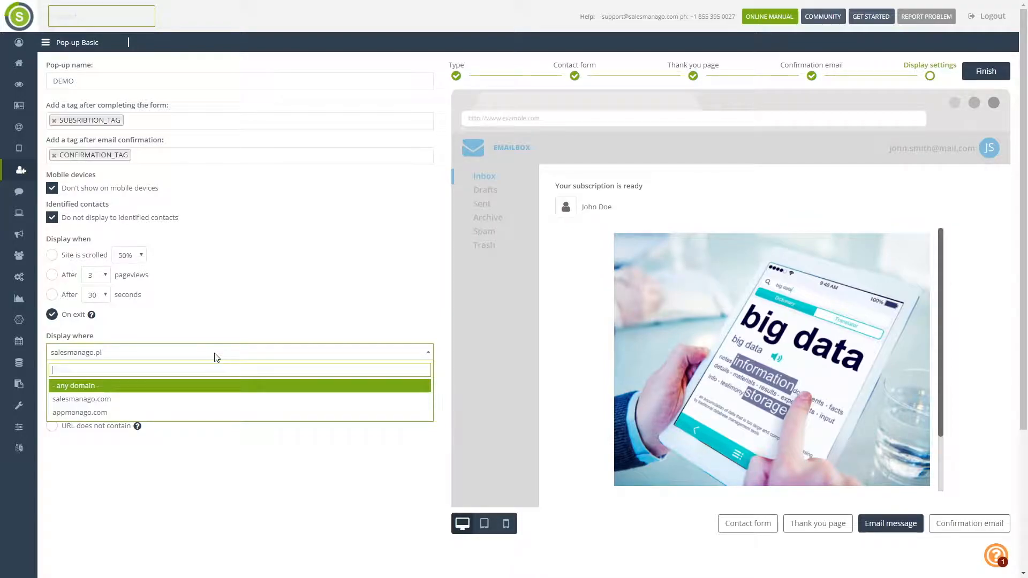
left_click(202, 400)
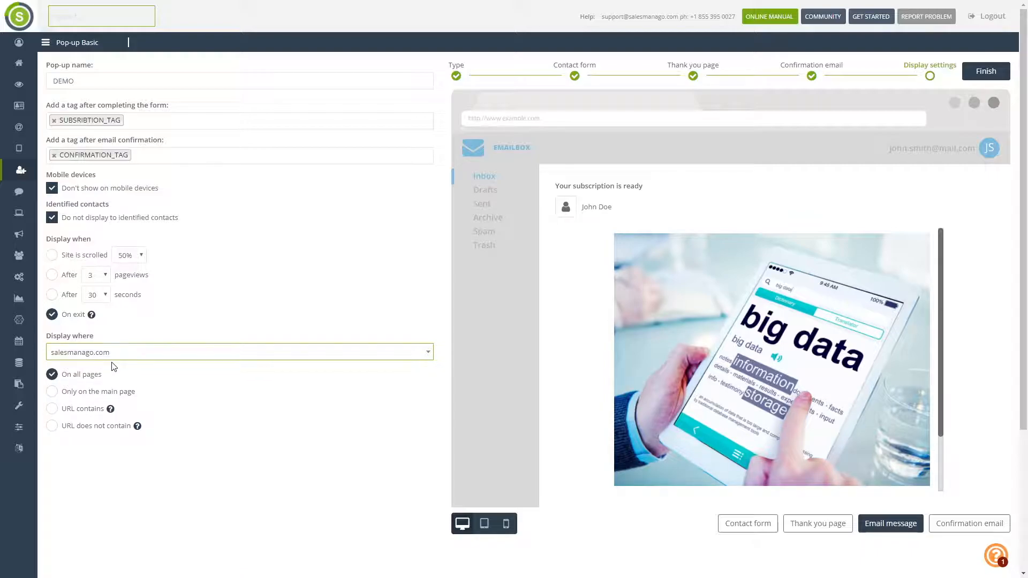
left_click(63, 397)
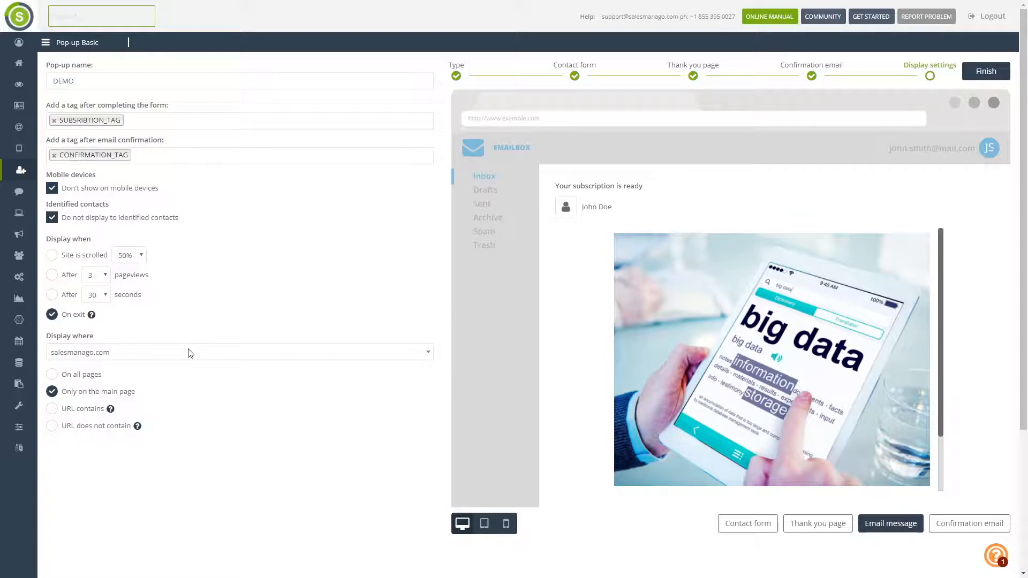
- Show the pop-up only where the URL doesn't contain /pricing or /education, then return to the pop-up list
left_click(51, 410)
left_click(102, 435)
type("/pricing")
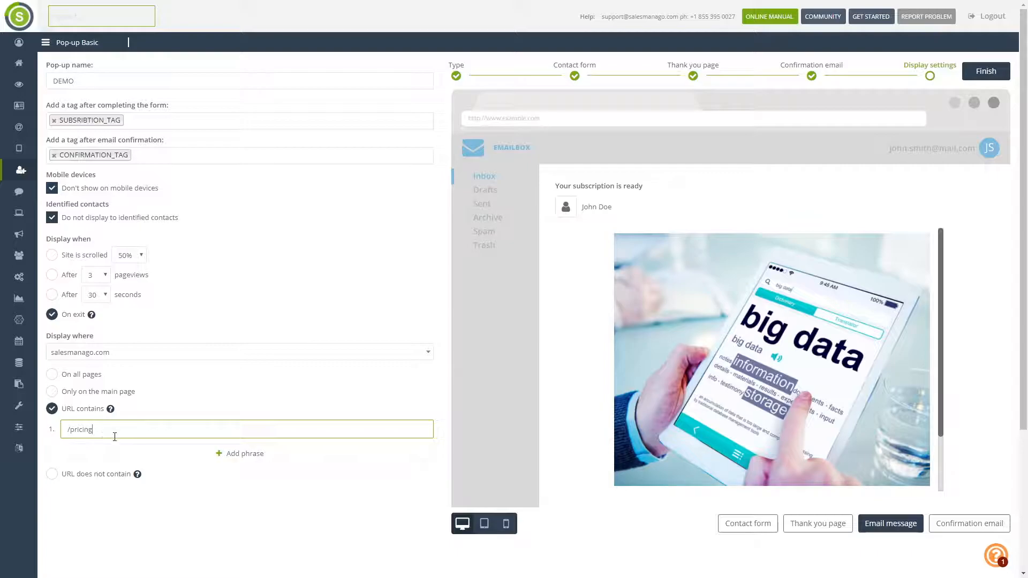
left_click(185, 454)
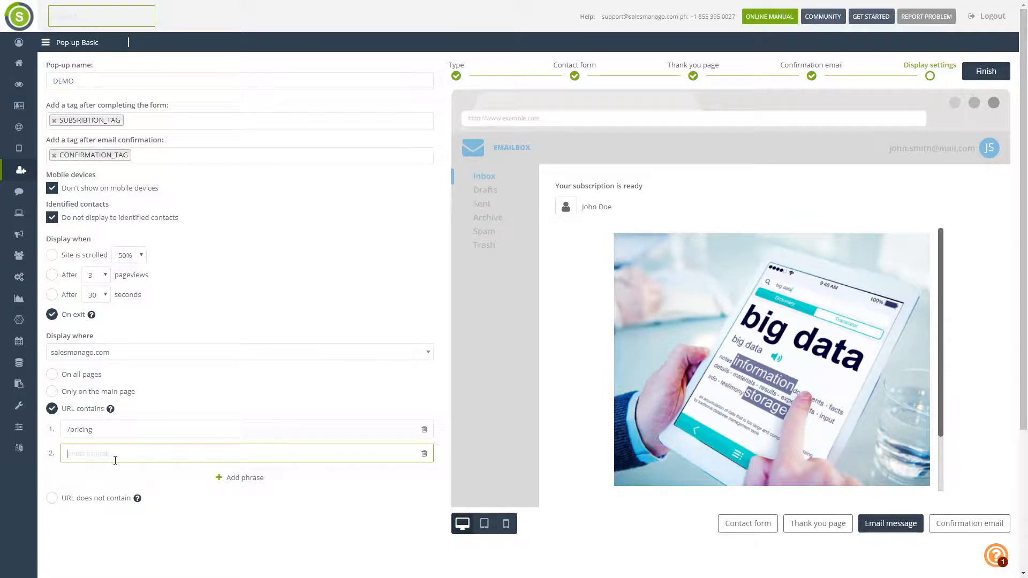
type("/education")
left_click(51, 499)
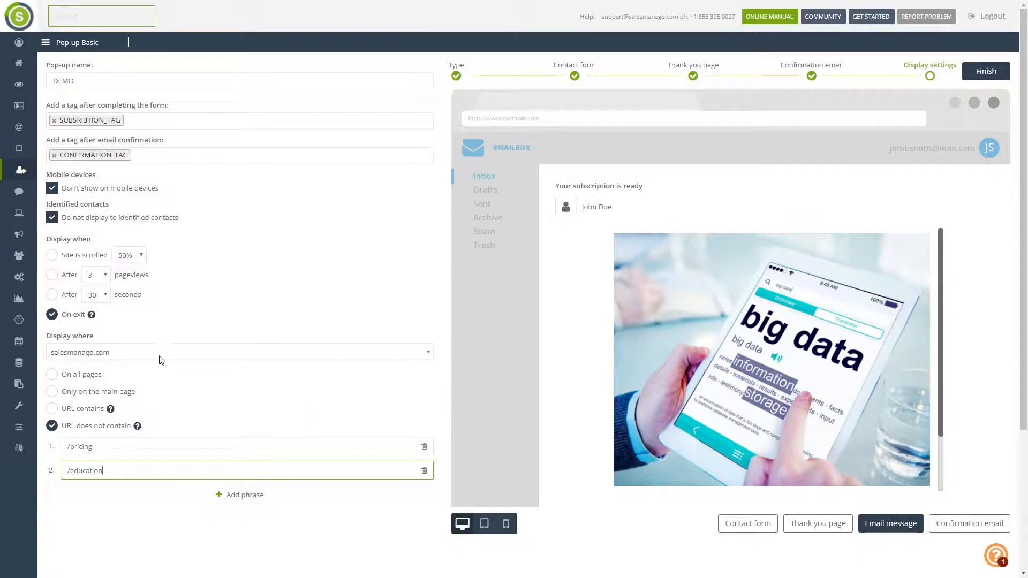
left_click(22, 172)
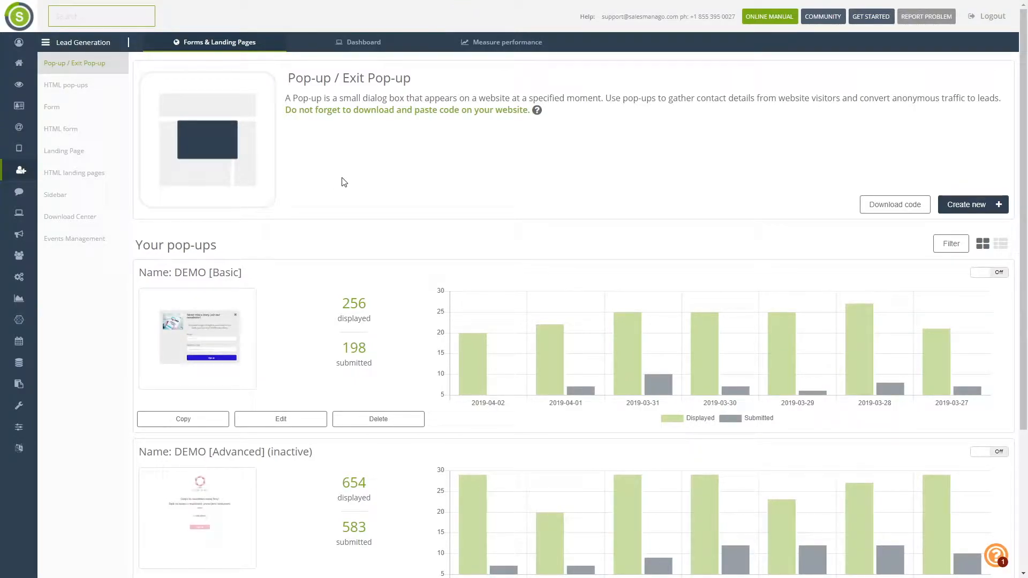
- Edit the 'Example name 67' landing page from the Landing Page list
left_click(75, 154)
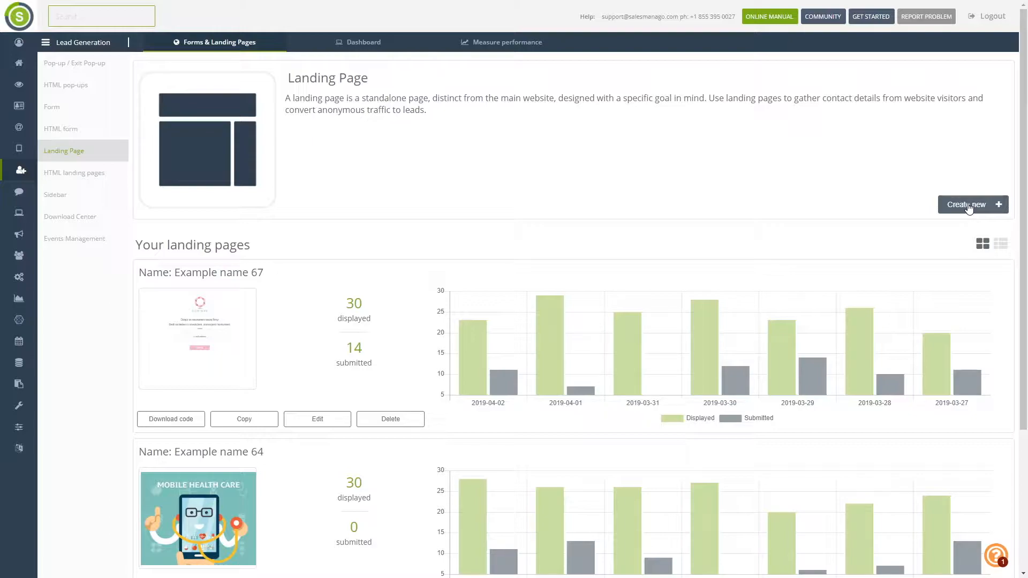
left_click(326, 424)
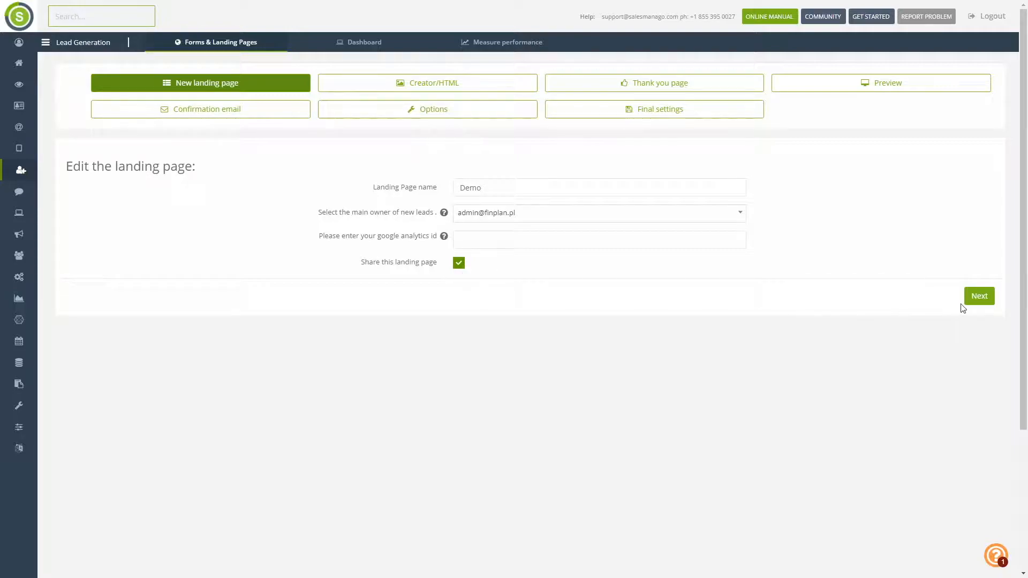
- Add an Image block below the newsletter text holding the chalkboard IMPORTANT picture
left_click(978, 298)
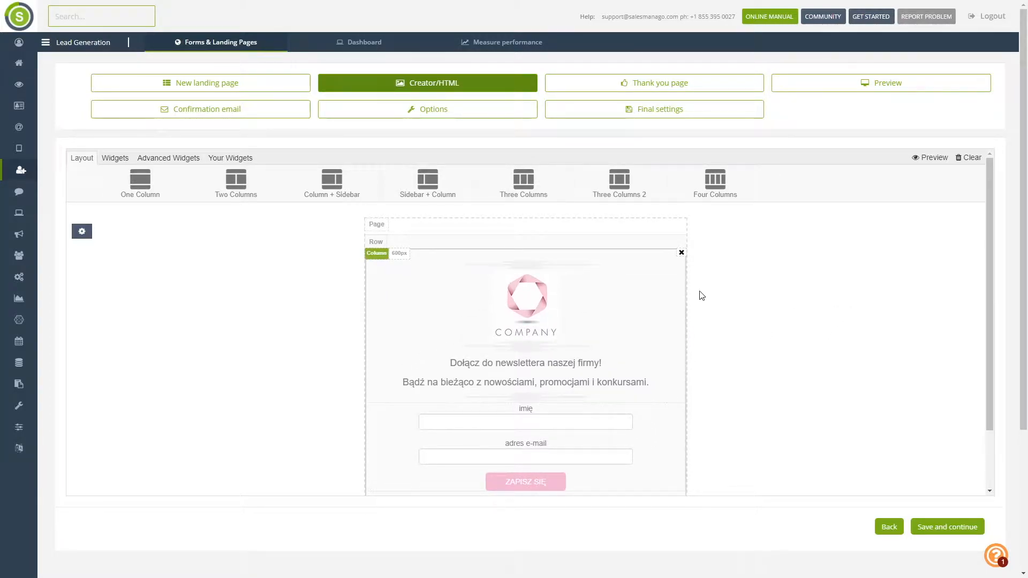
scroll(696, 295, "down", 1)
scroll(531, 359, "up", 1)
left_click(117, 161)
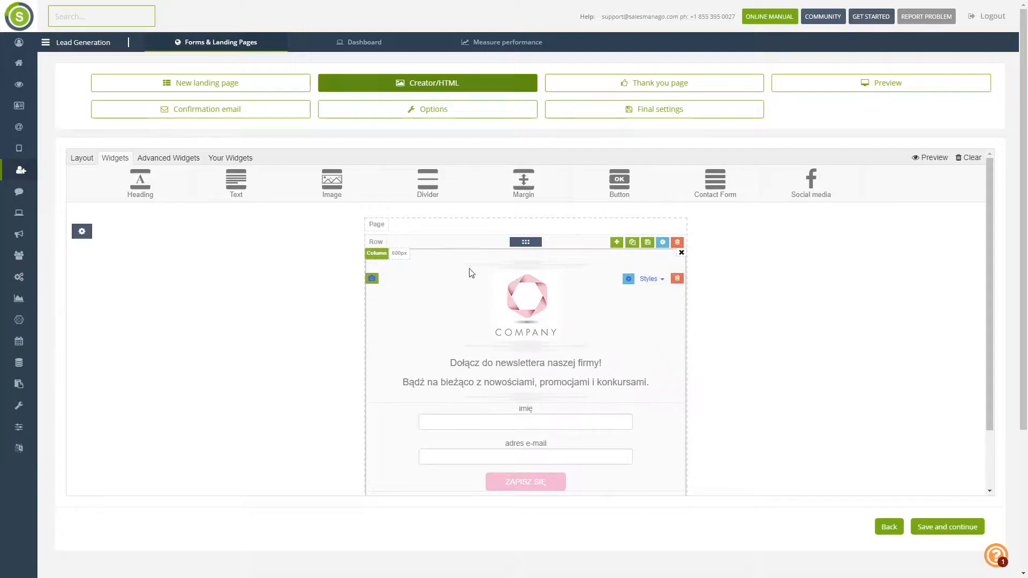
left_click_drag(332, 182, 496, 403)
scroll(578, 433, "down", 1)
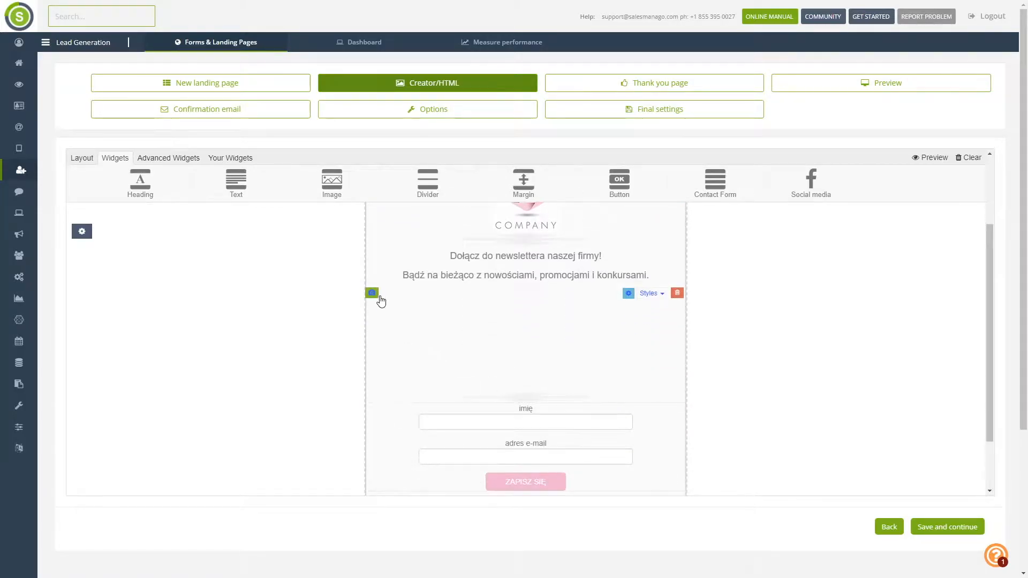
left_click(377, 296)
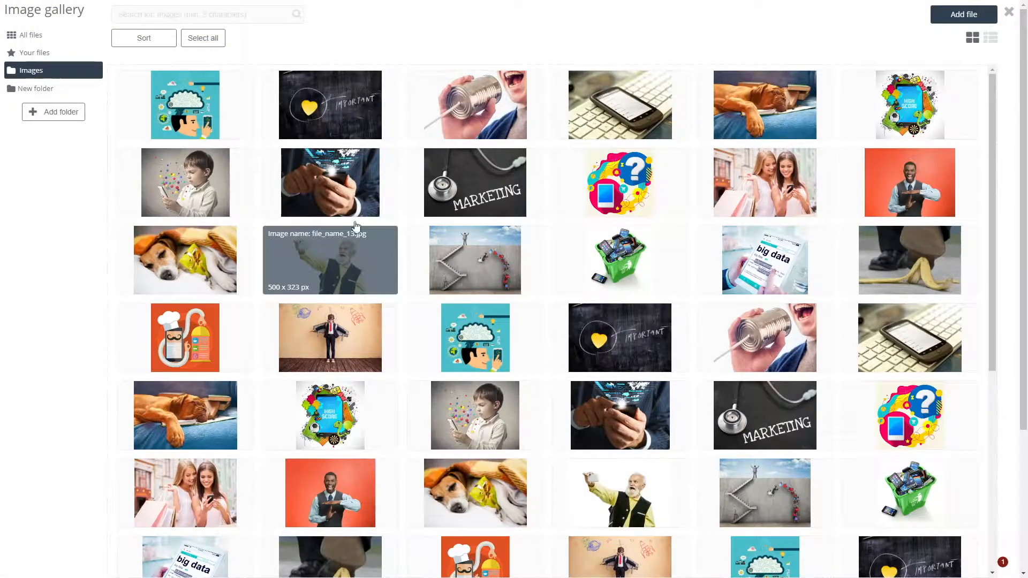
left_click(337, 108)
left_click(936, 115)
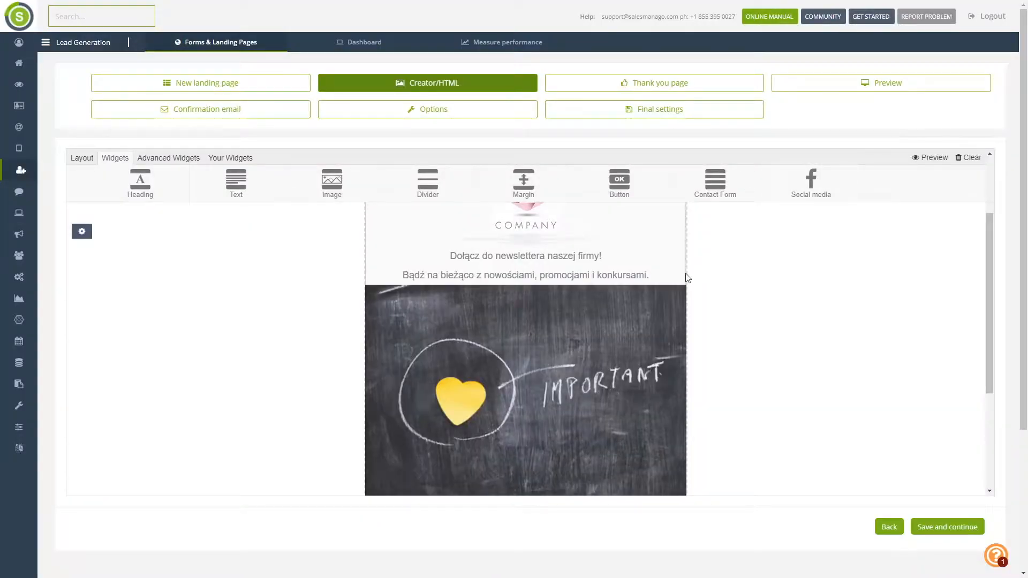
- Set the image to display at Original Size and save its settings
scroll(586, 298, "down", 2)
scroll(593, 271, "up", 1)
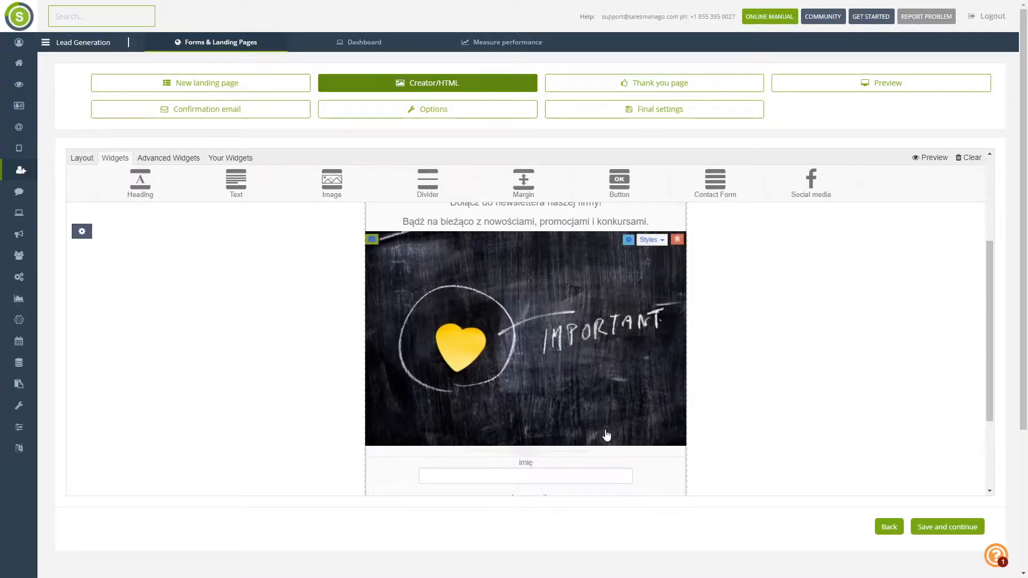
scroll(597, 377, "up", 2)
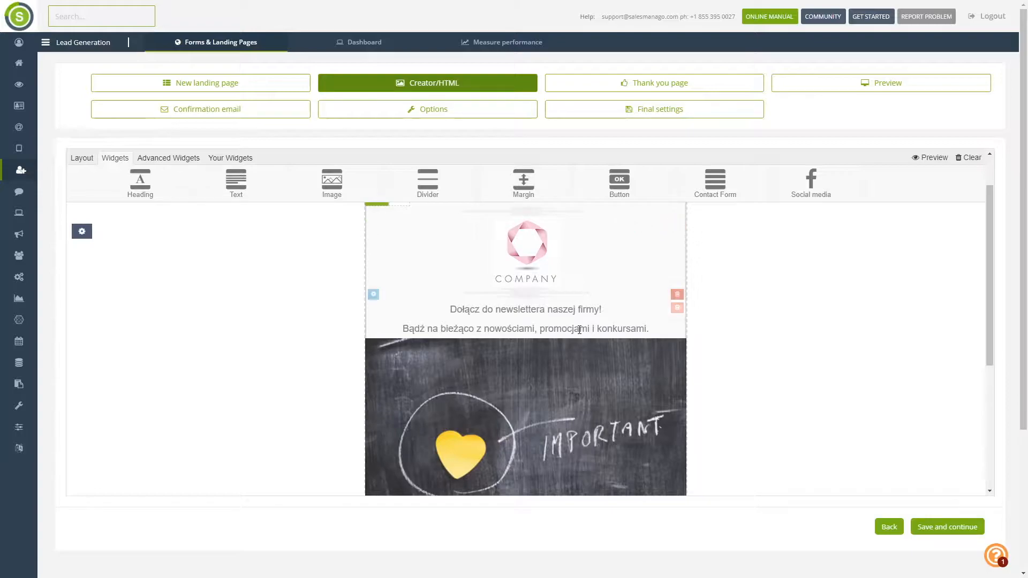
scroll(604, 373, "down", 2)
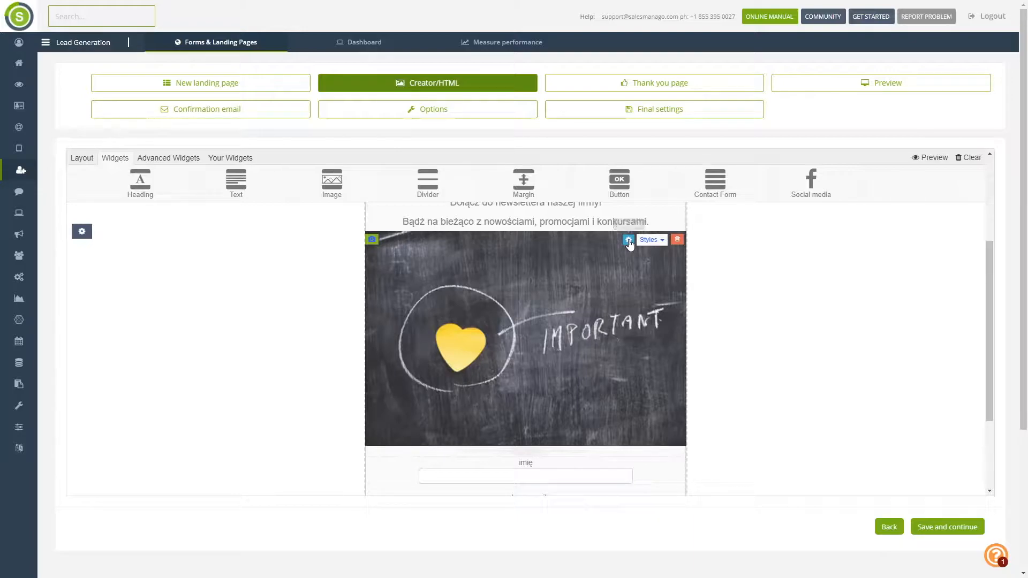
left_click(629, 240)
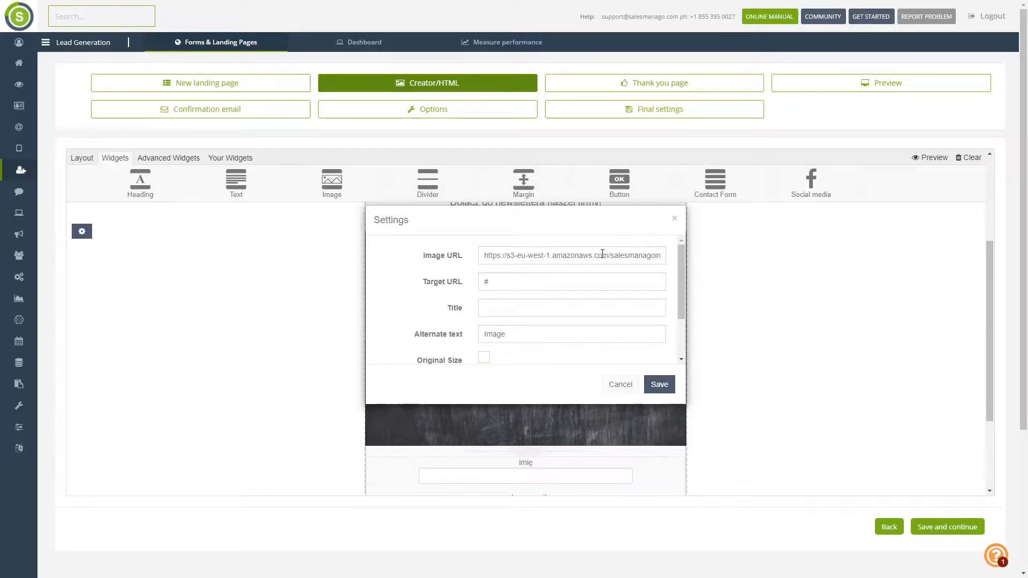
scroll(602, 254, "down", 1)
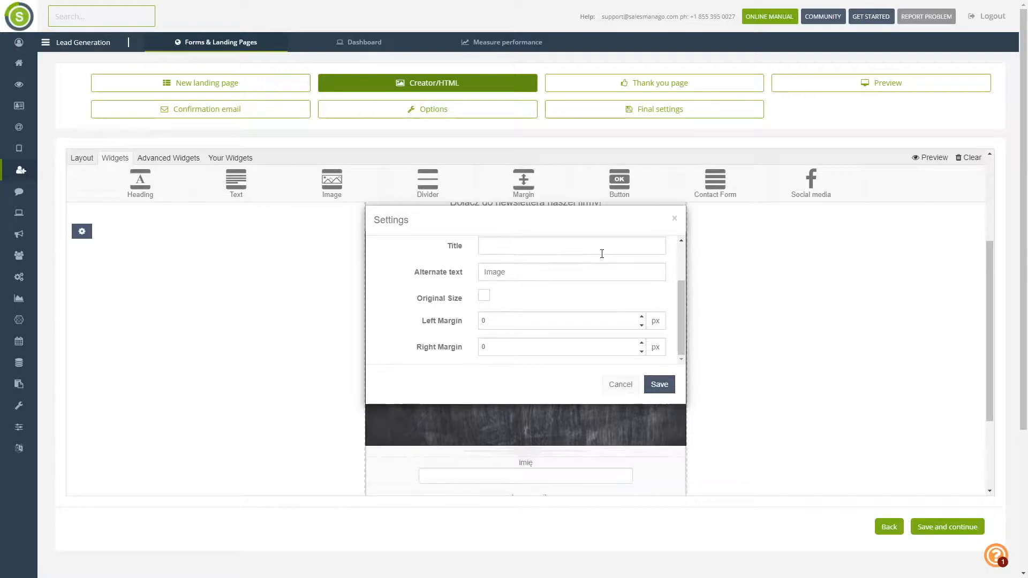
left_click(484, 295)
scroll(513, 311, "up", 1)
left_click(659, 384)
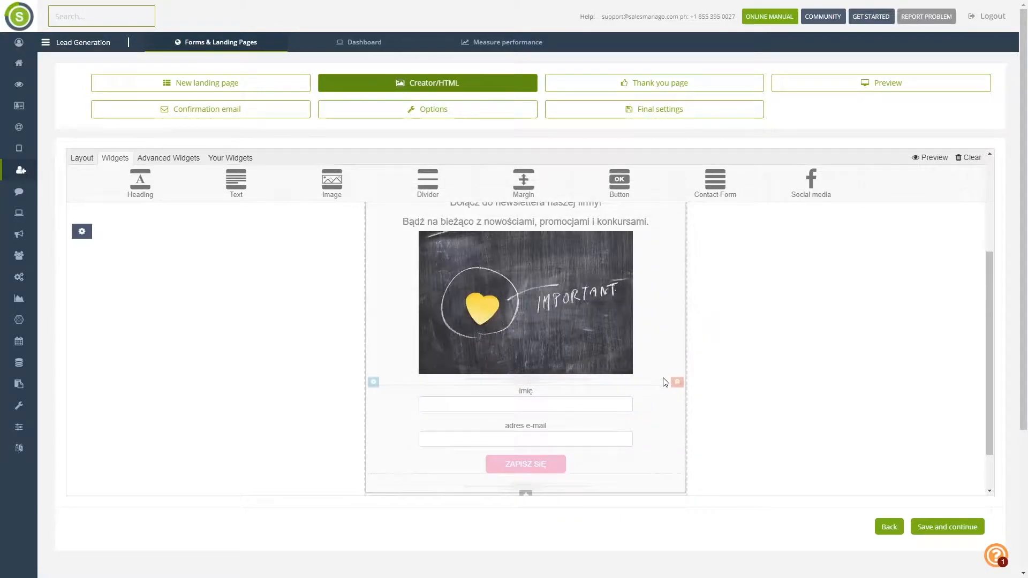
mouse_move(533, 348)
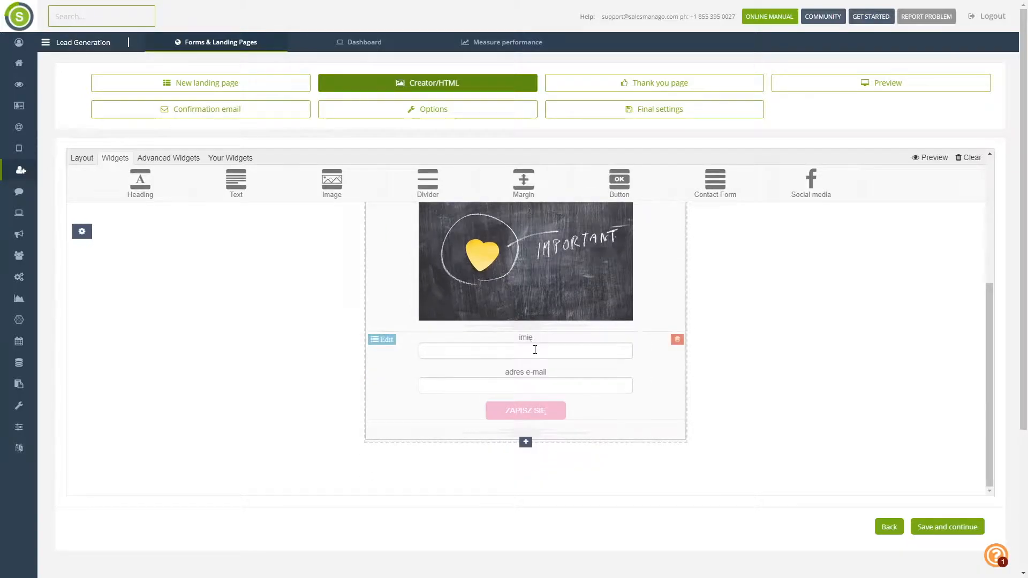
left_click(383, 340)
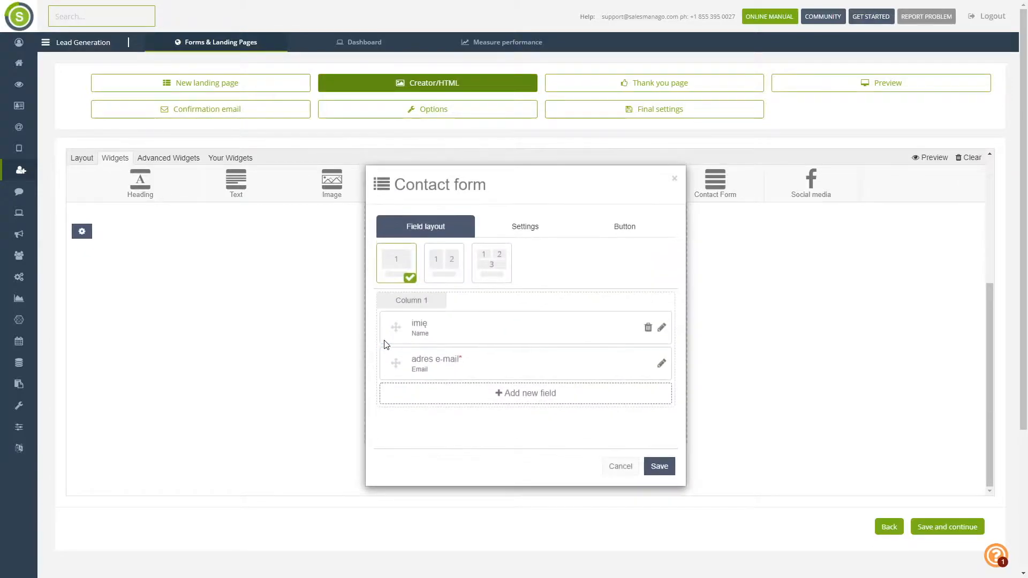
left_click(505, 400)
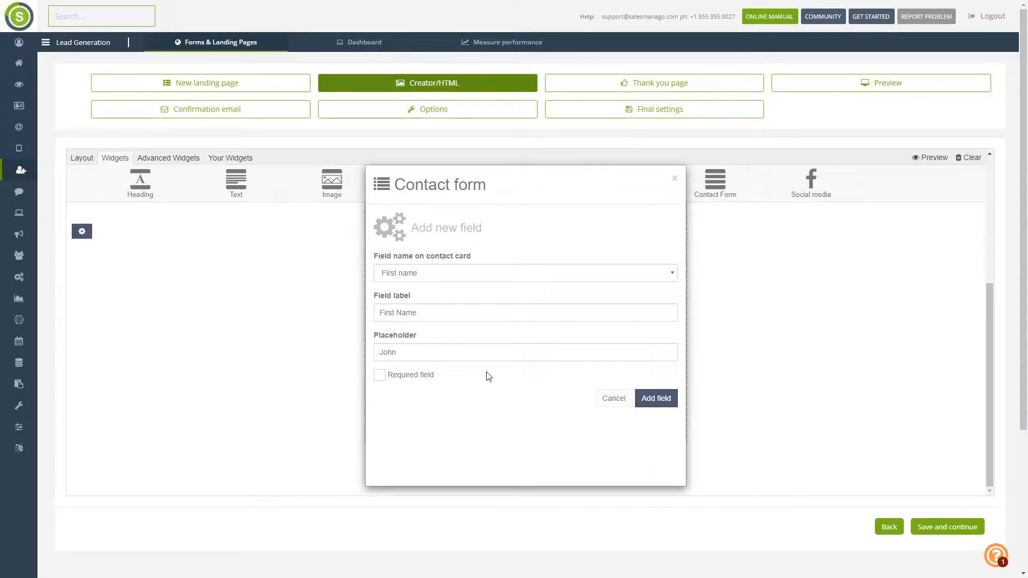
left_click(579, 275)
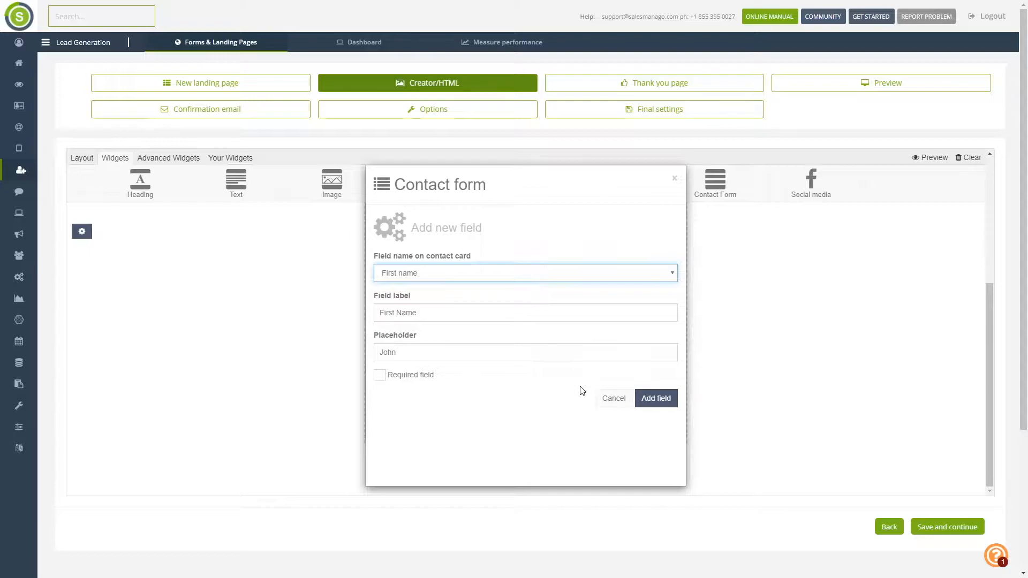
left_click(584, 422)
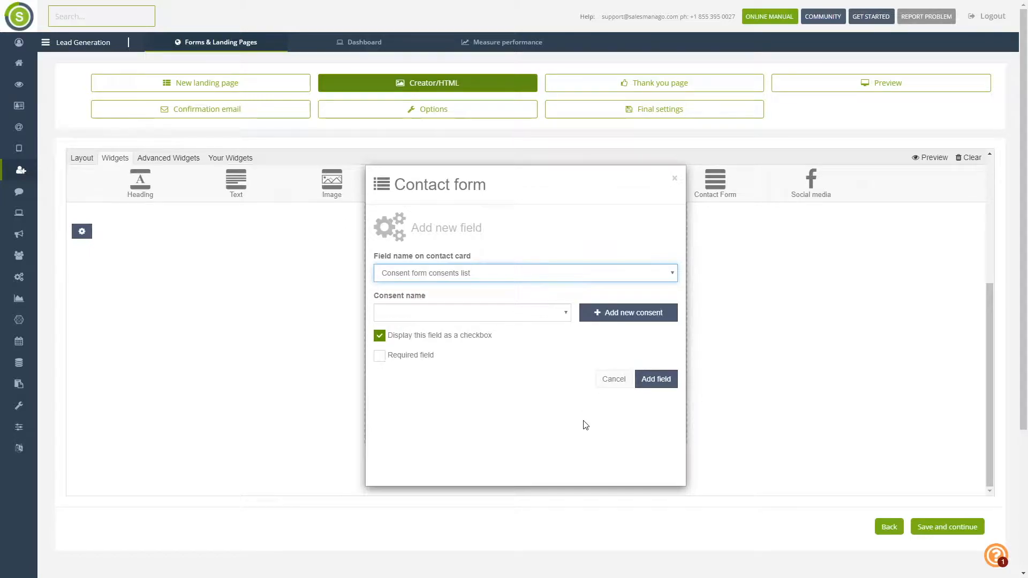
left_click(380, 357)
left_click(655, 382)
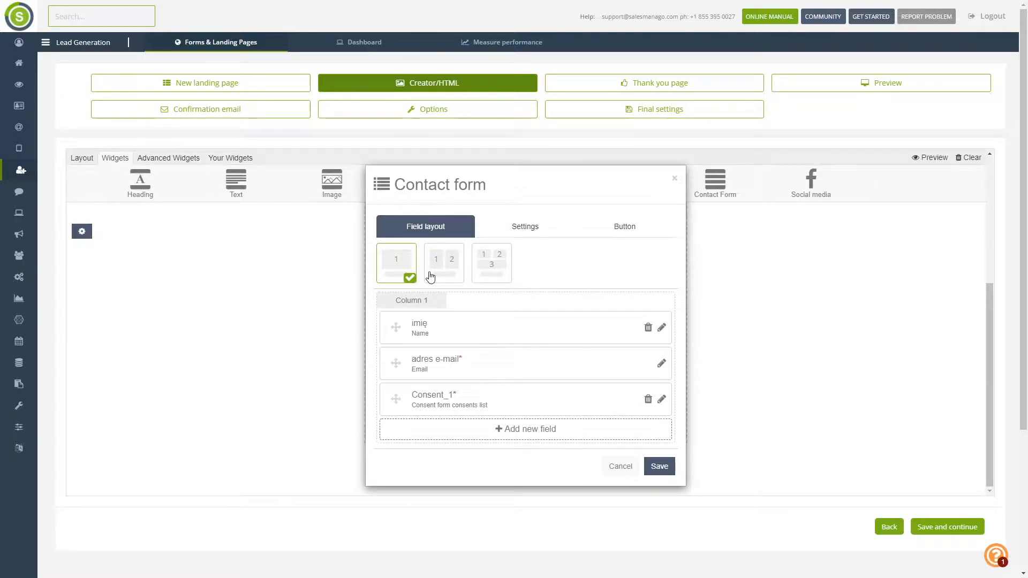
left_click(453, 272)
scroll(509, 343, "down", 1)
scroll(510, 343, "down", 1)
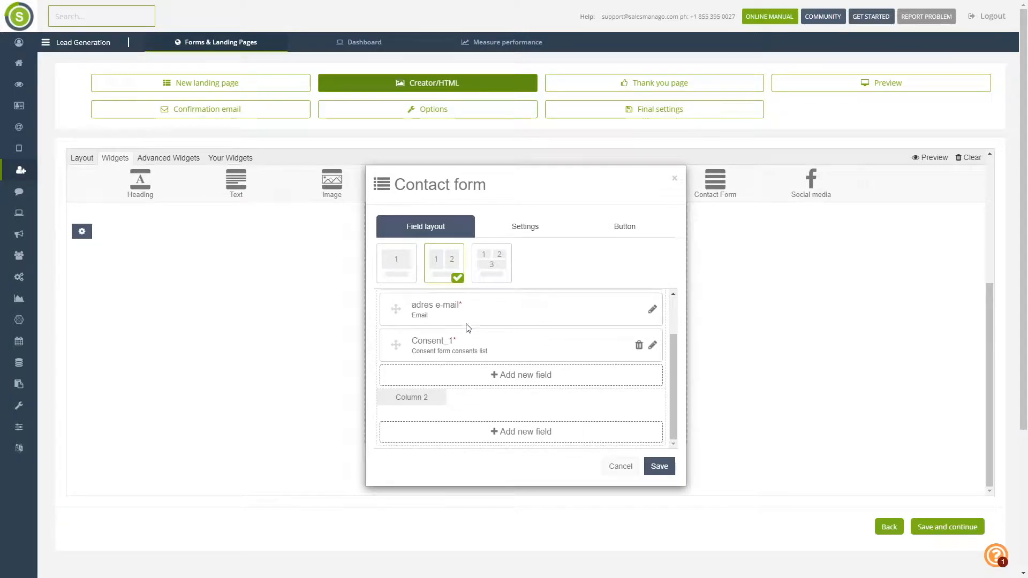
left_click_drag(399, 316, 425, 403)
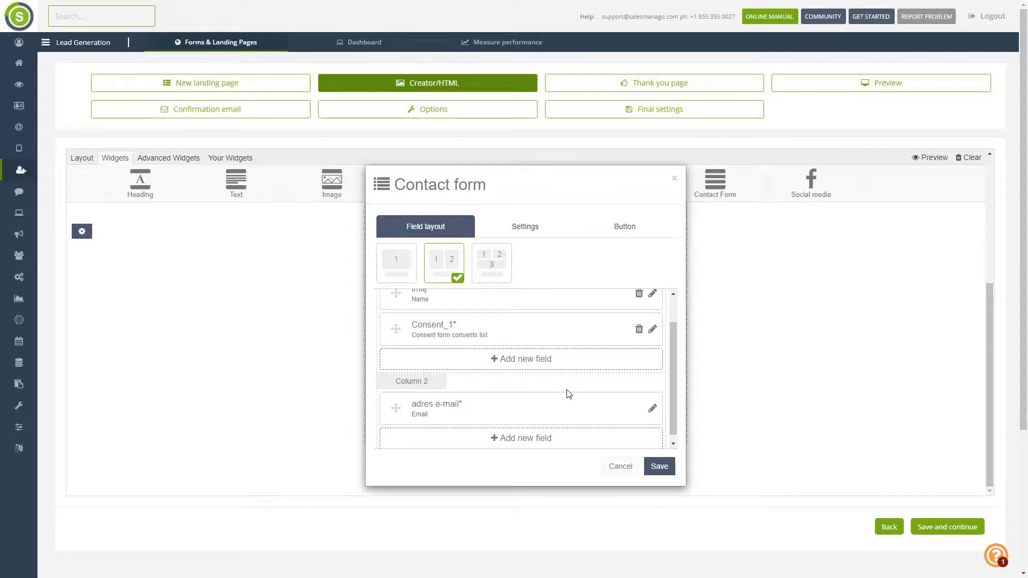
left_click(522, 233)
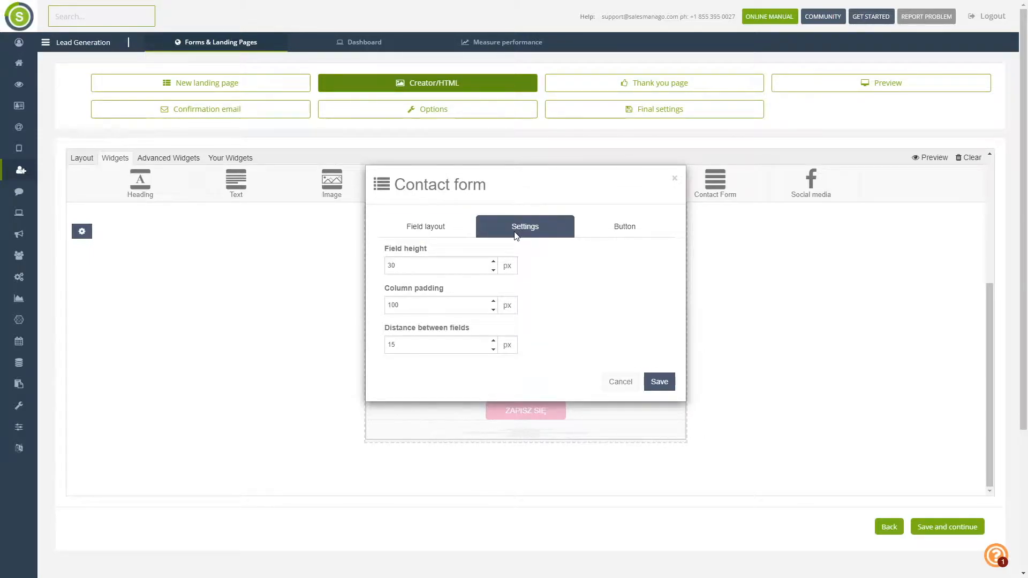
left_click(633, 229)
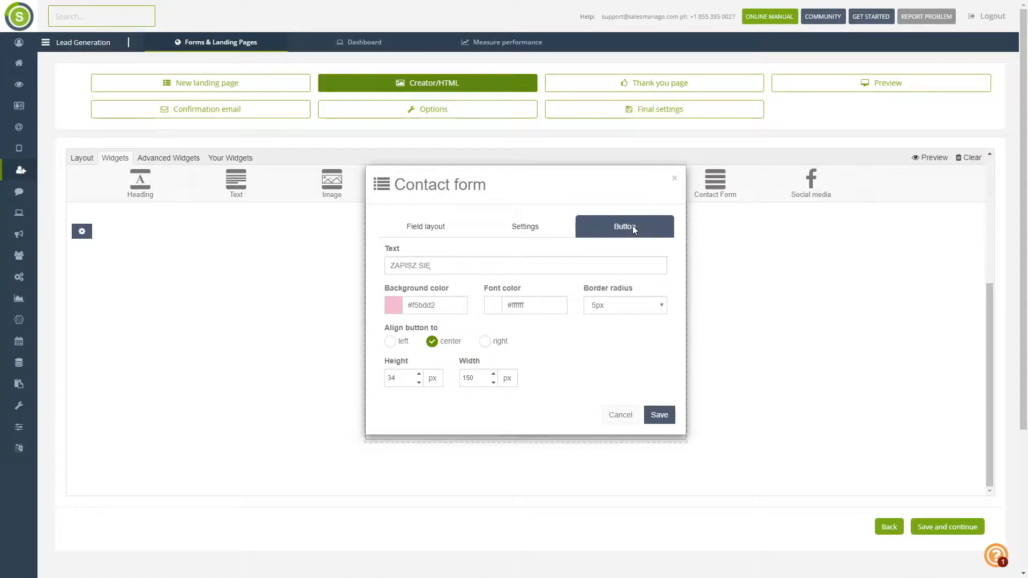
left_click(351, 278)
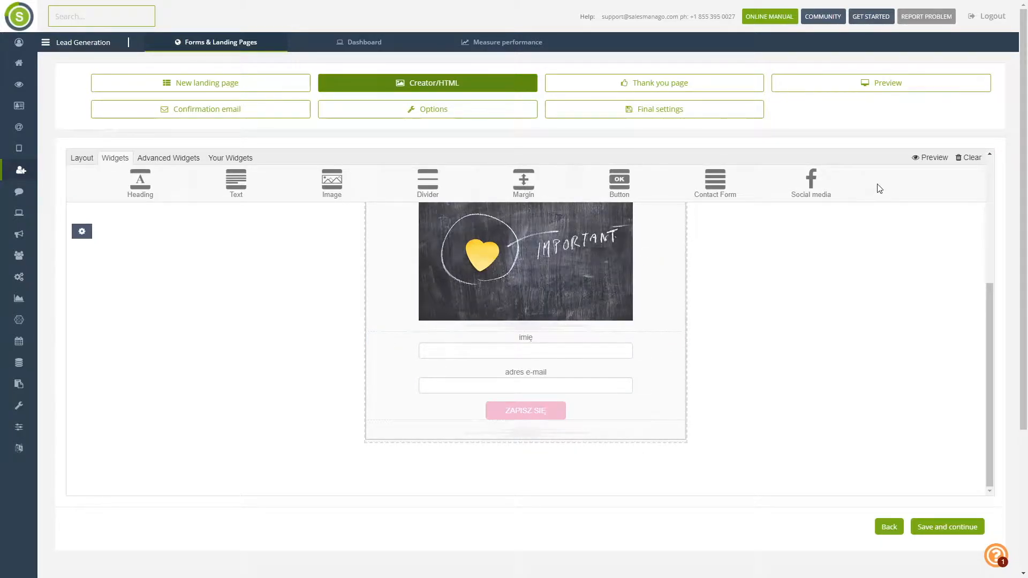
left_click(930, 159)
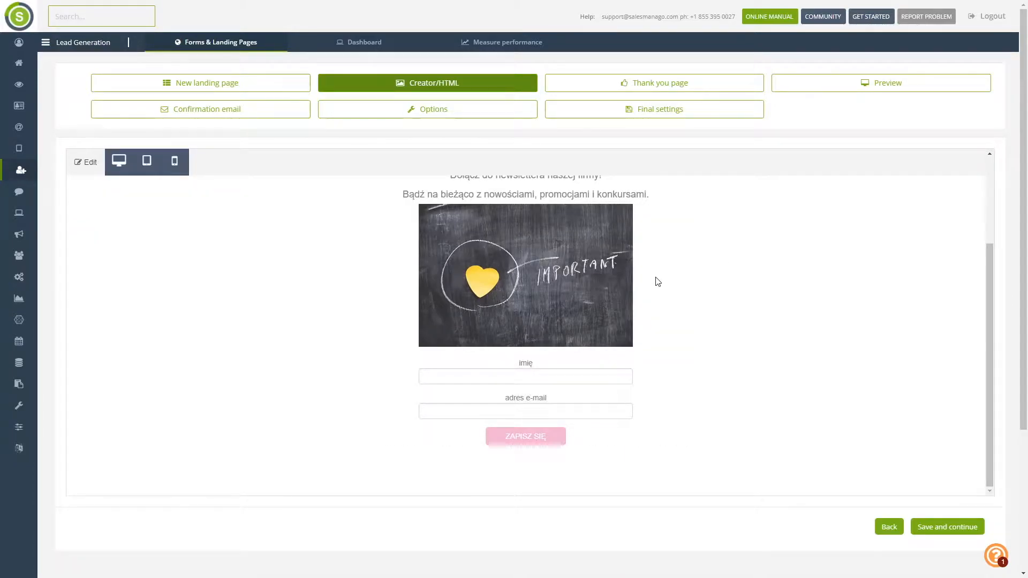
left_click(149, 168)
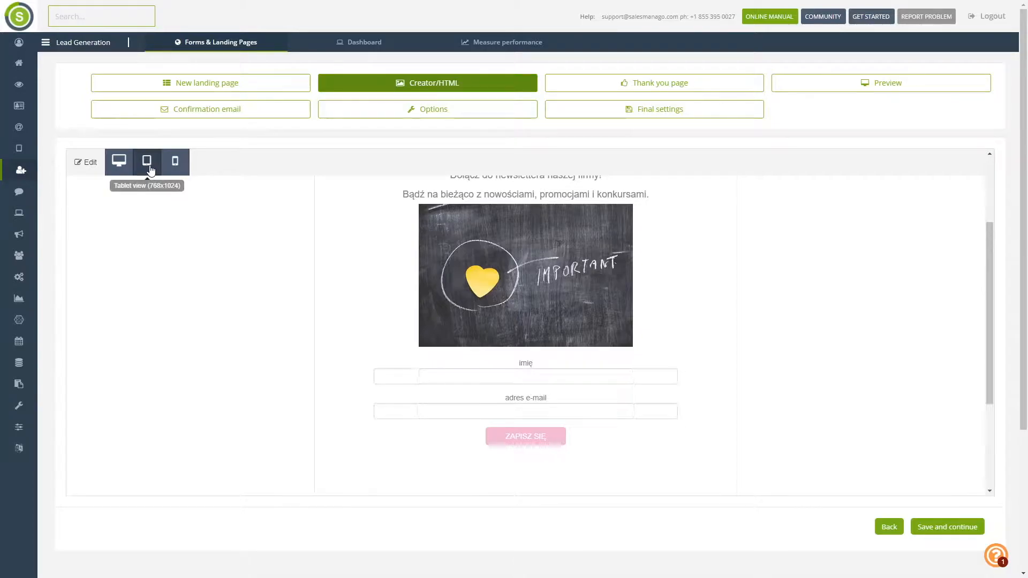
left_click(178, 168)
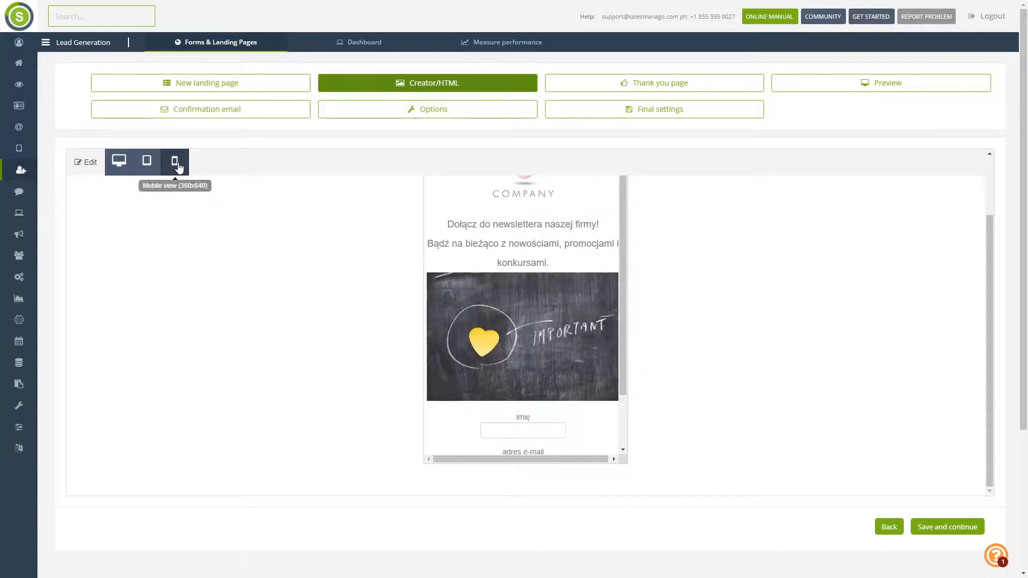
scroll(525, 329, "down", 1)
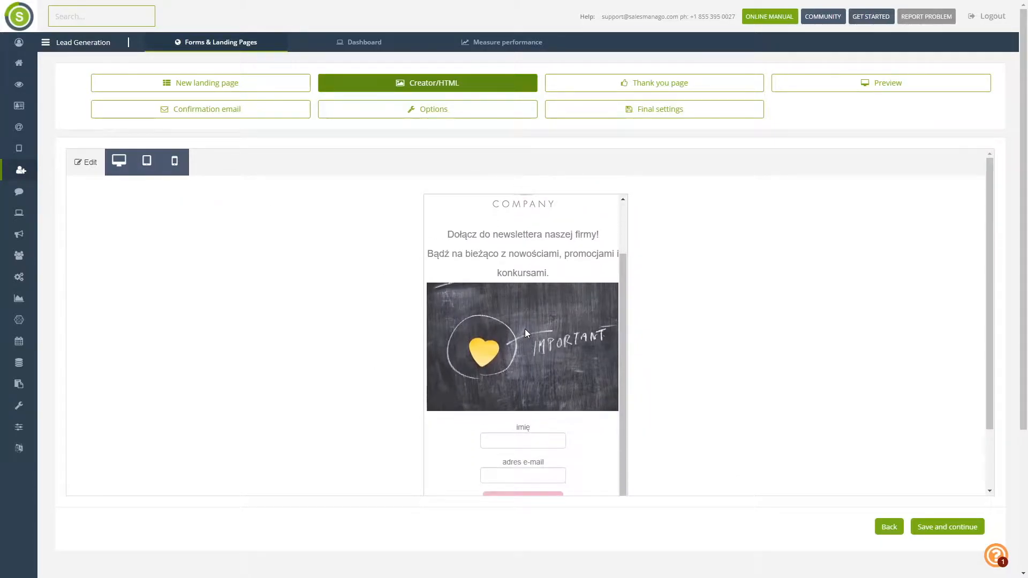
scroll(525, 329, "down", 1)
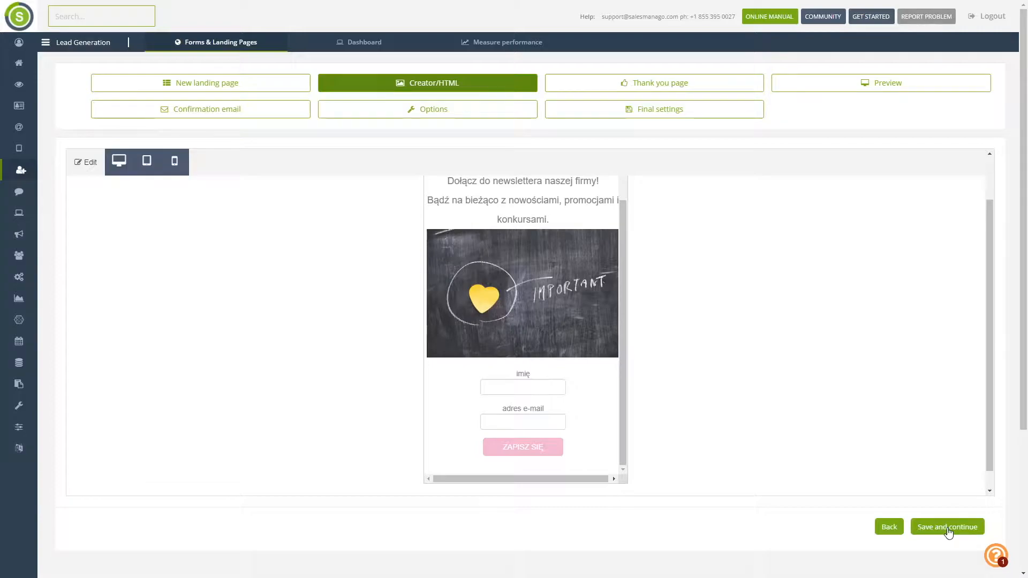
- Increase the margin block height above the thank-you message, then preview the page and return to editing
left_click(613, 90)
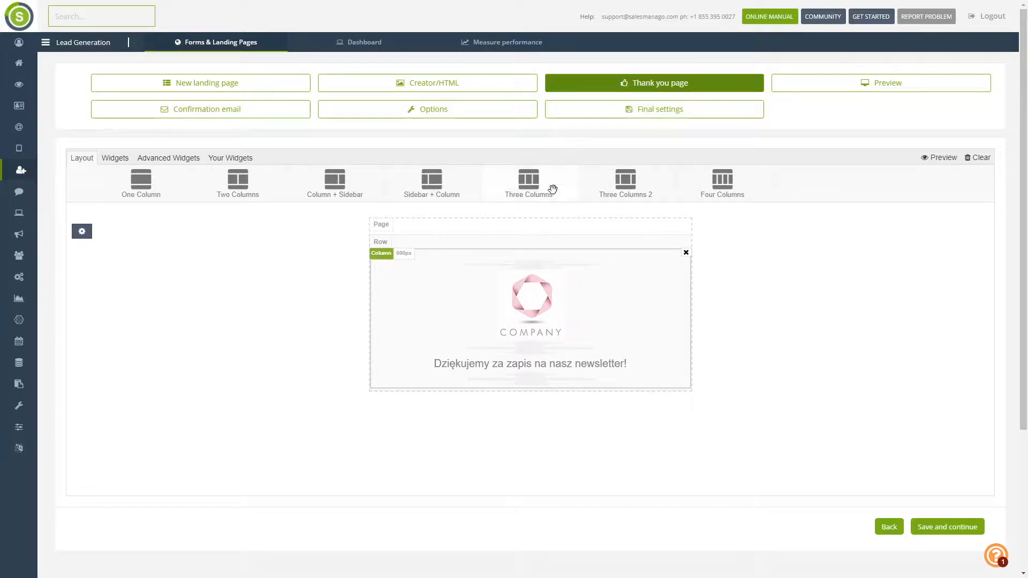
mouse_move(451, 321)
left_click(116, 164)
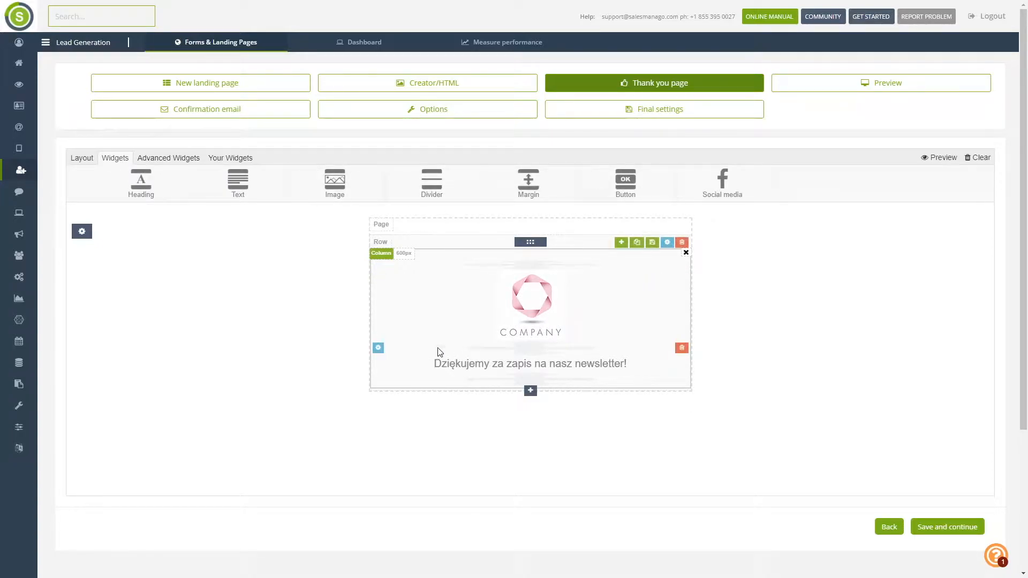
left_click(378, 348)
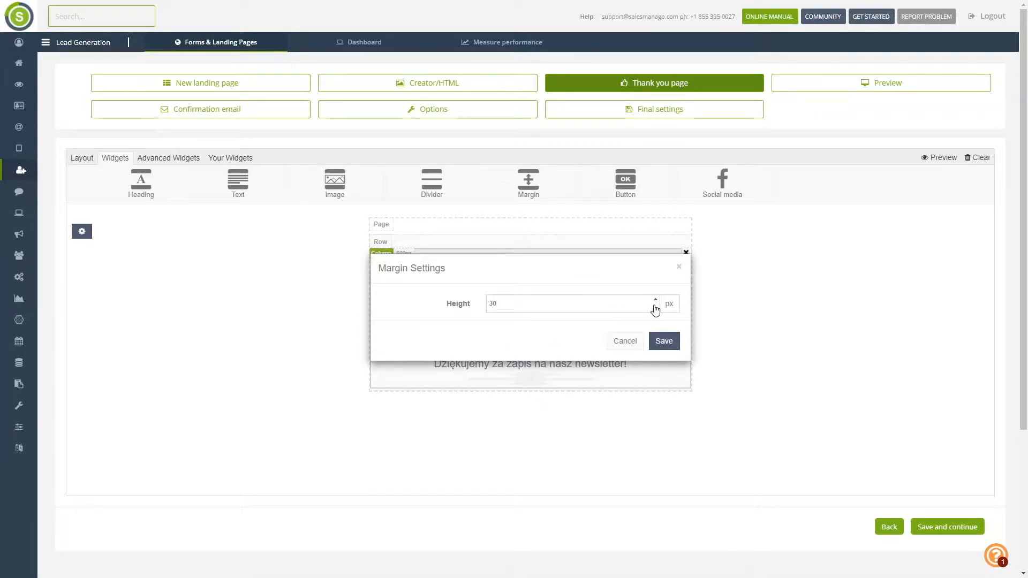
left_click_drag(576, 304, 484, 305)
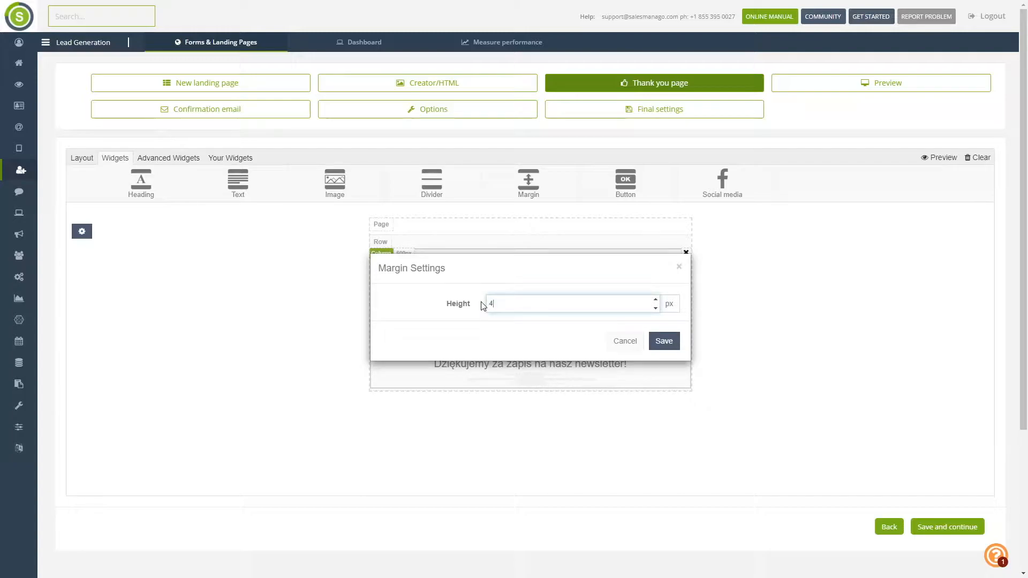
left_click(664, 341)
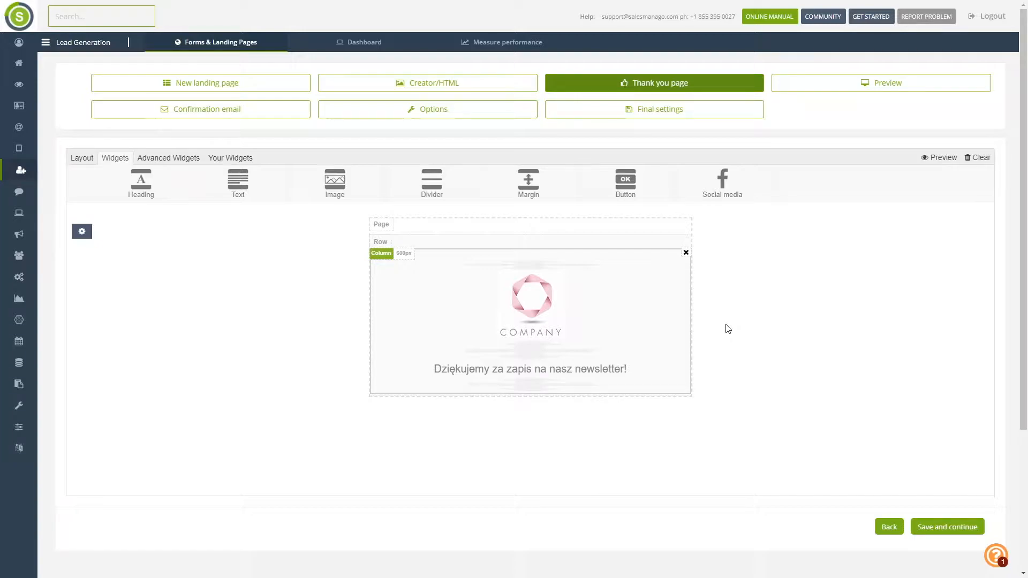
left_click(937, 162)
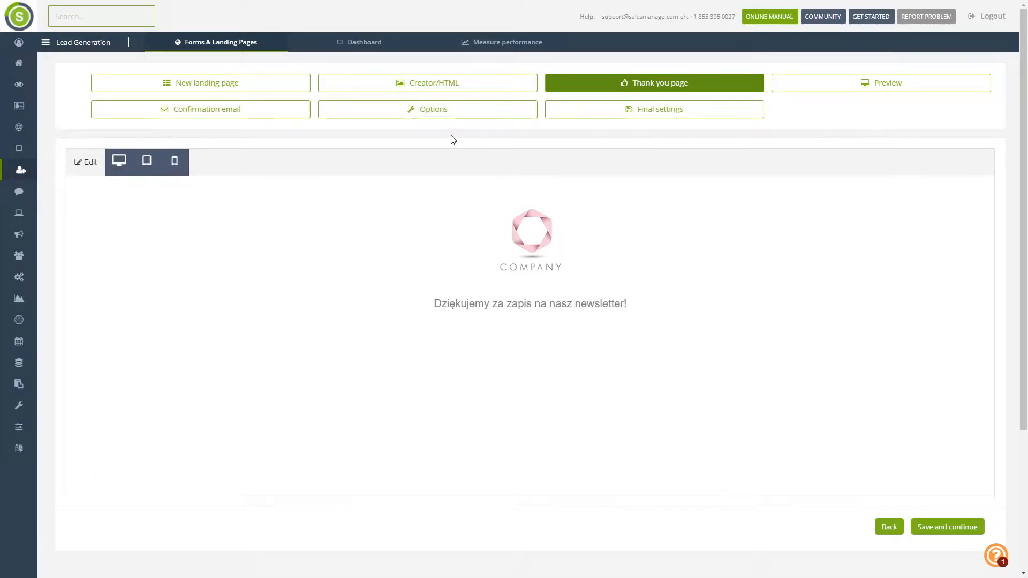
left_click(90, 162)
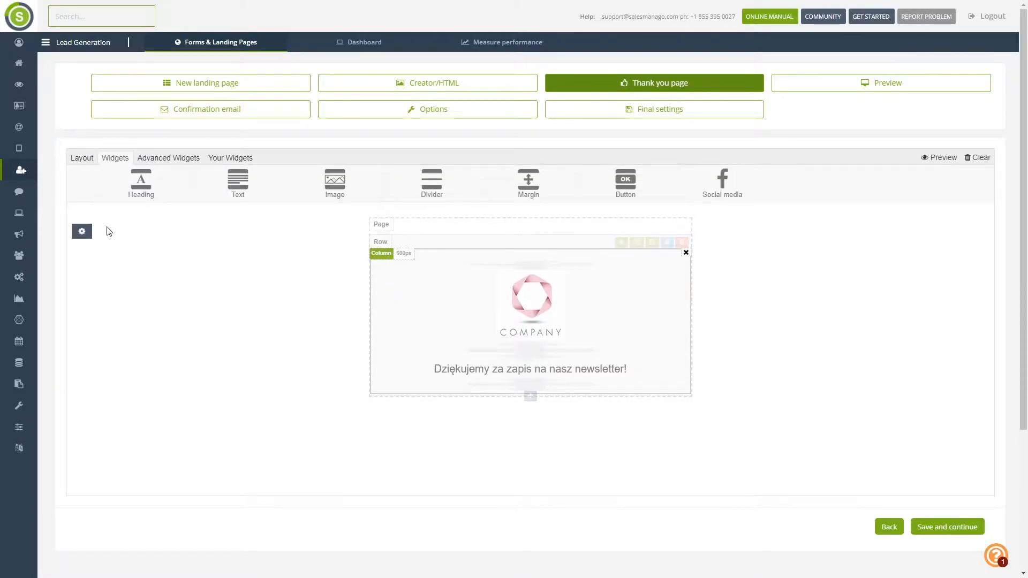
- Try a black page colour, then switch the thank-you page to grey #ADADAD and preview it
left_click(82, 232)
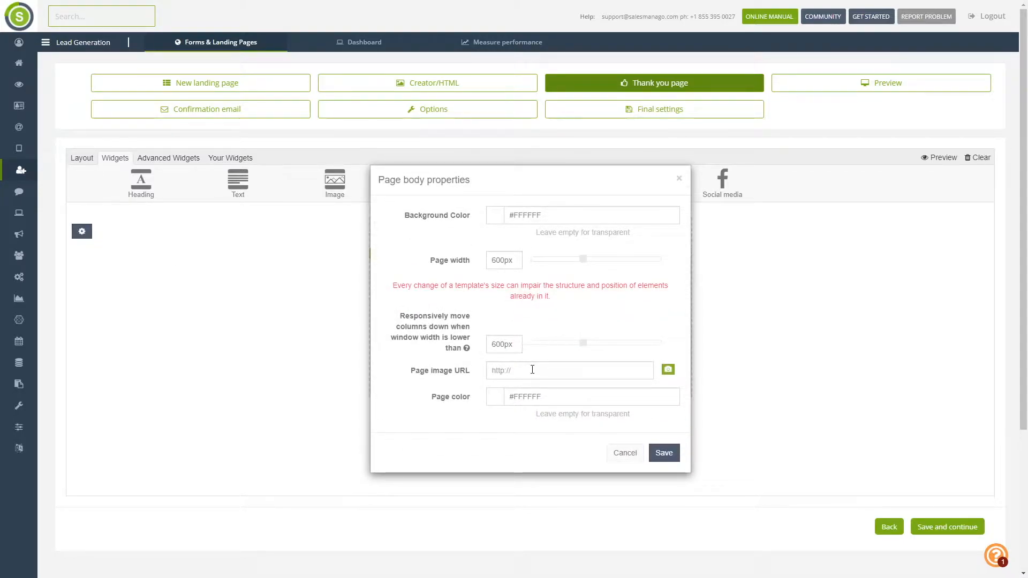
left_click(542, 398)
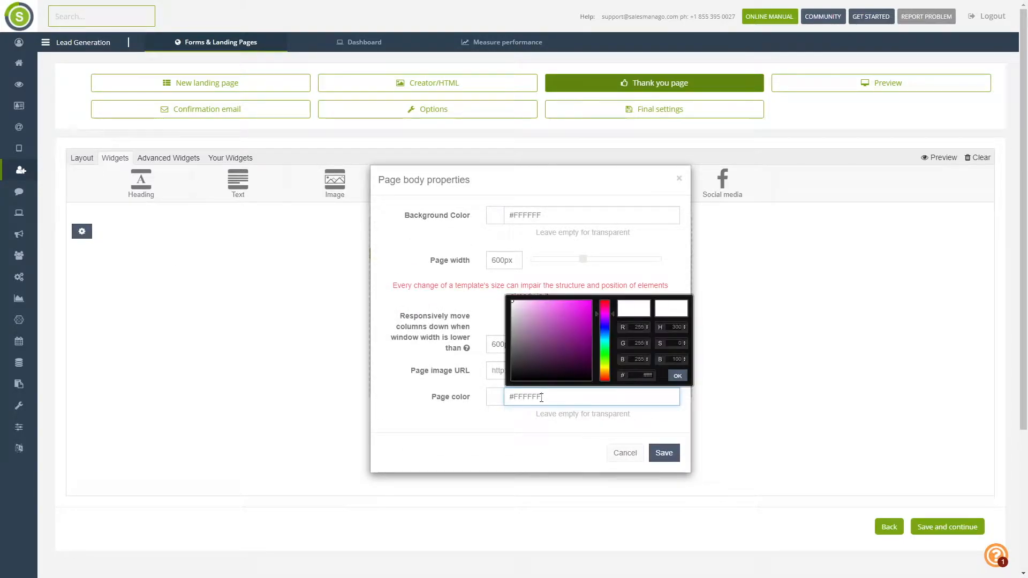
left_click(644, 375)
left_click(677, 375)
left_click(664, 453)
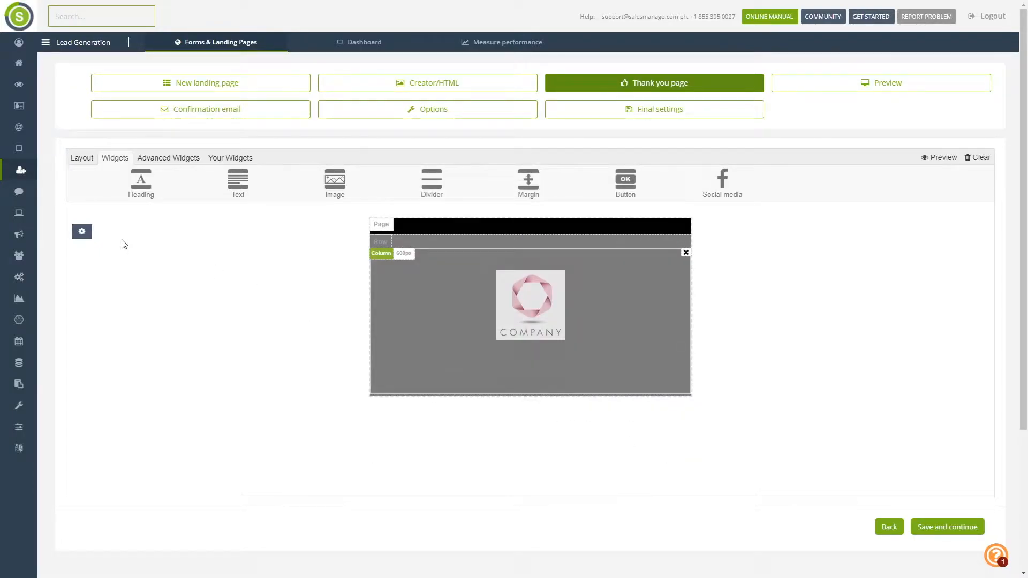
left_click(81, 231)
left_click(530, 399)
left_click_drag(515, 350, 509, 327)
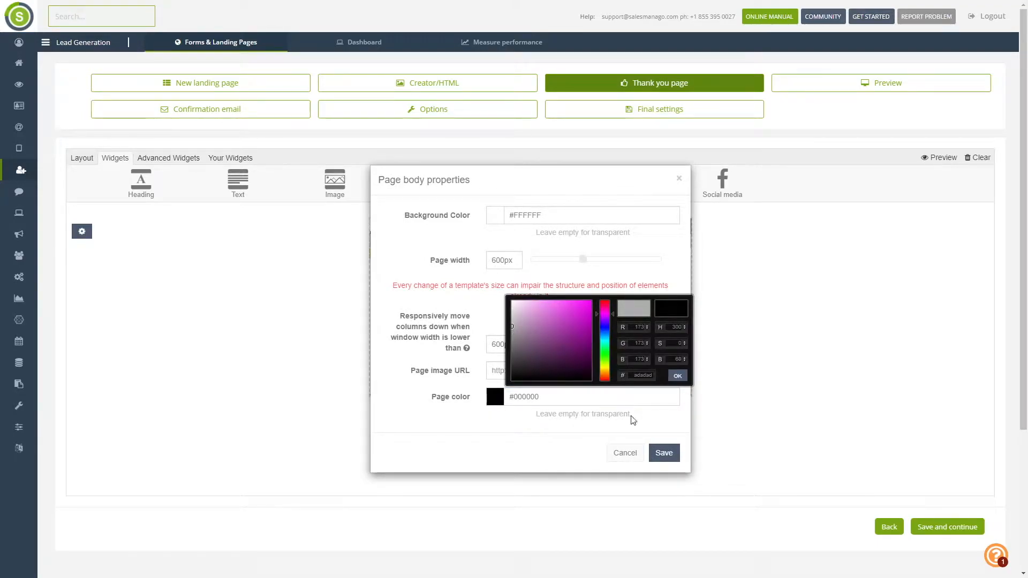
left_click(677, 376)
left_click(664, 454)
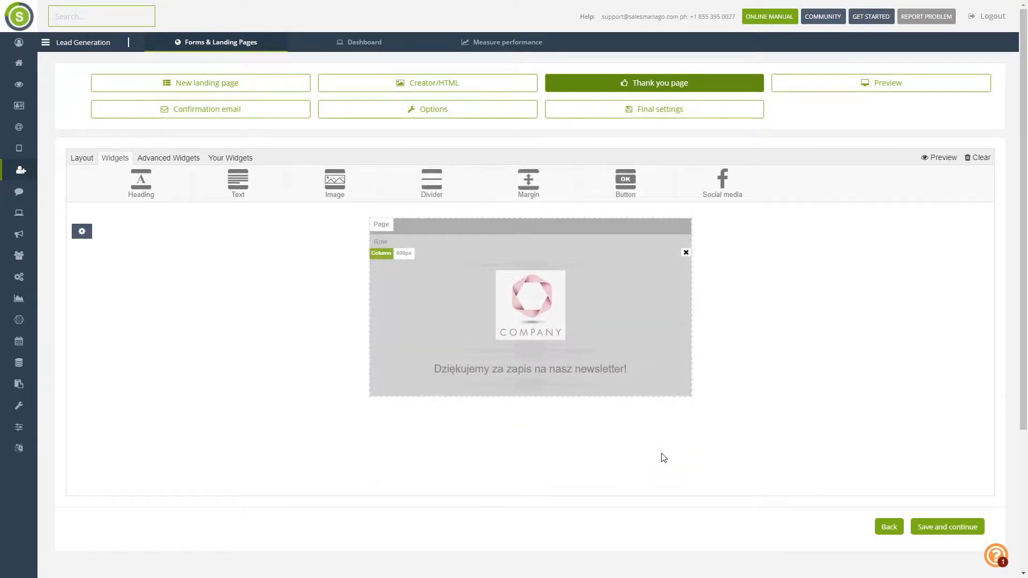
left_click(951, 160)
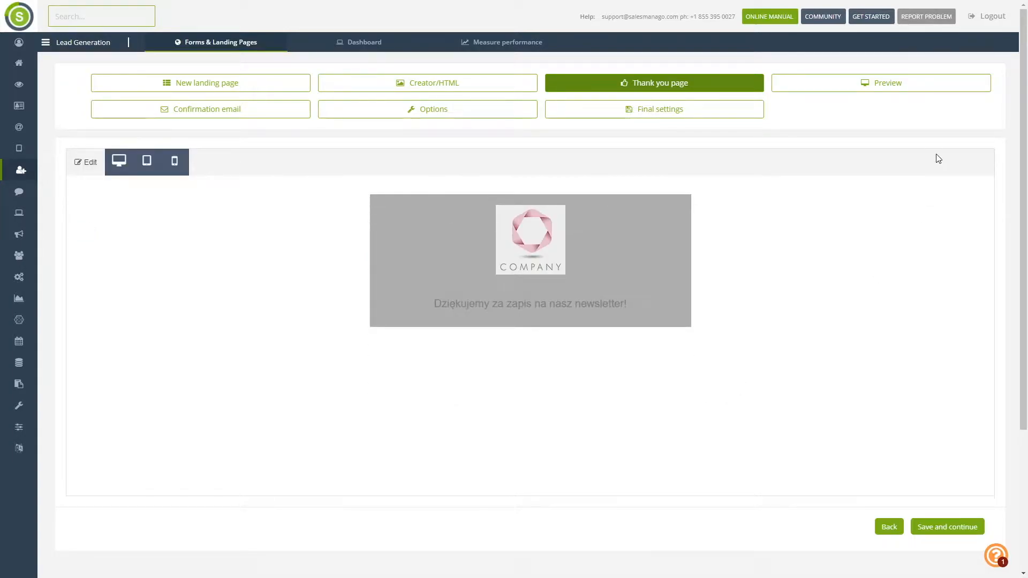
- Preview and scroll through the finished sign-up form, then move to the Confirmation email step
left_click(881, 86)
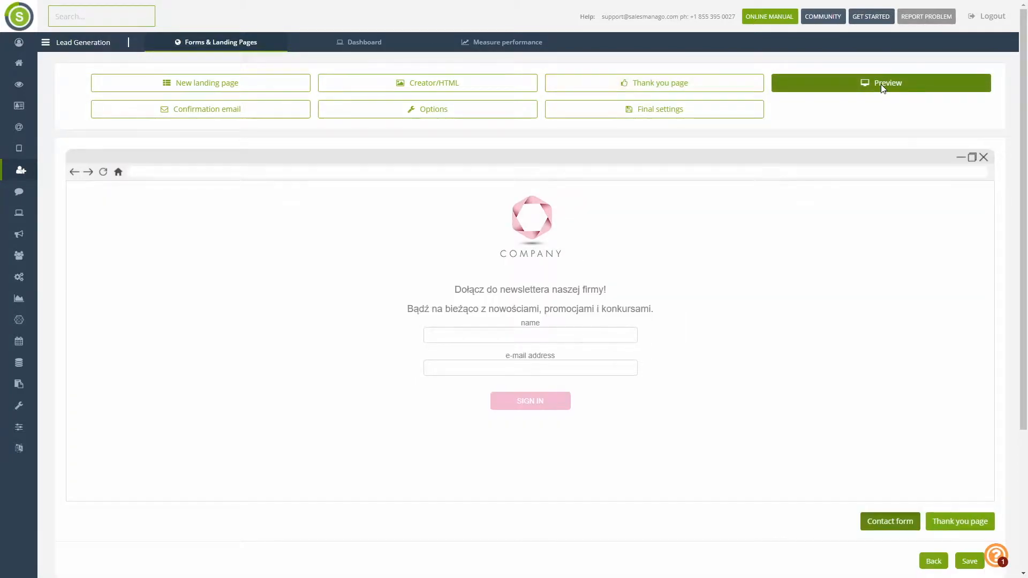
scroll(823, 231, "down", 2)
scroll(823, 238, "up", 2)
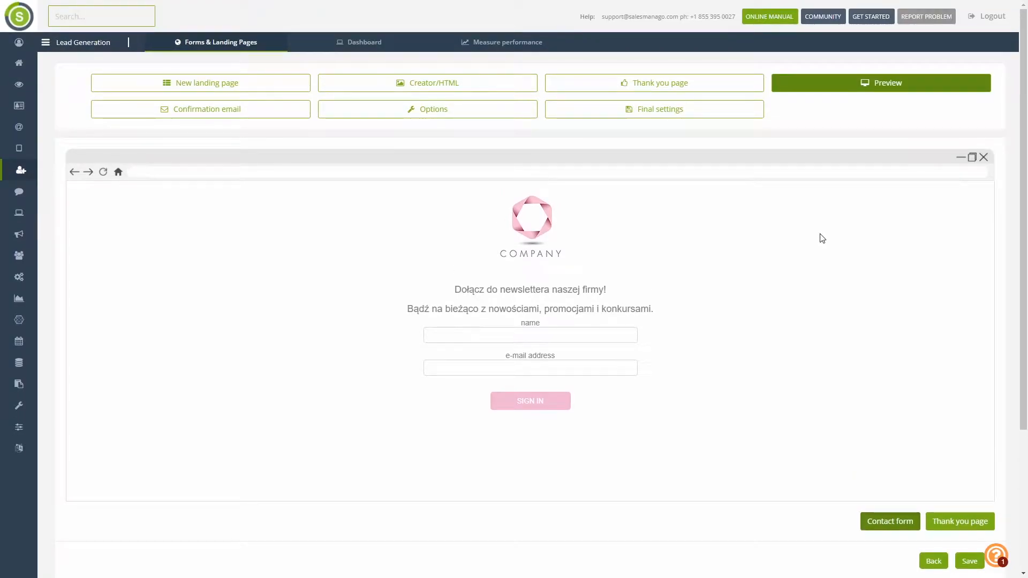
left_click(189, 116)
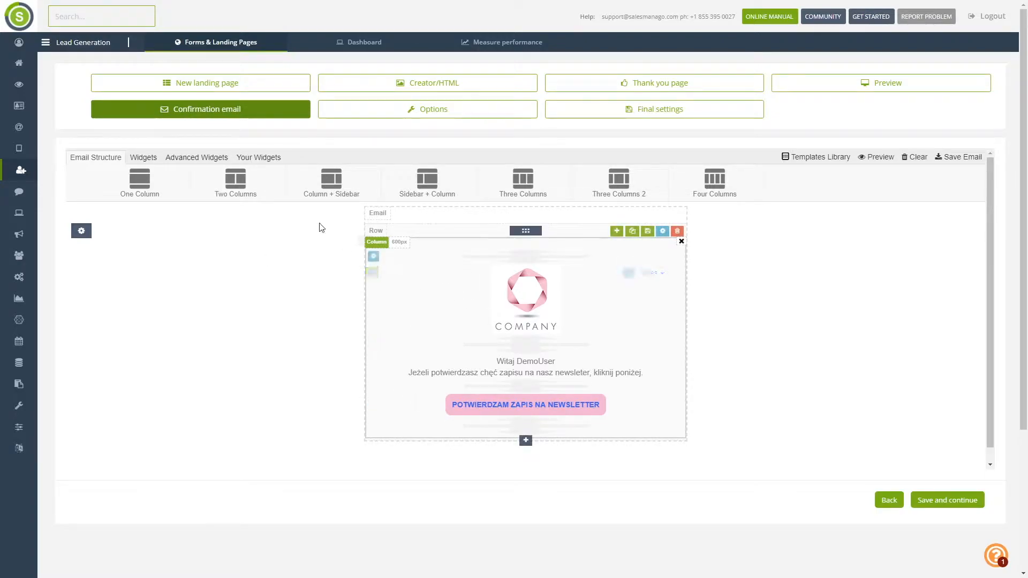
- Browse the Widgets, Advanced Widgets and Your Widgets block tabs, then go to the Options step
left_click(143, 158)
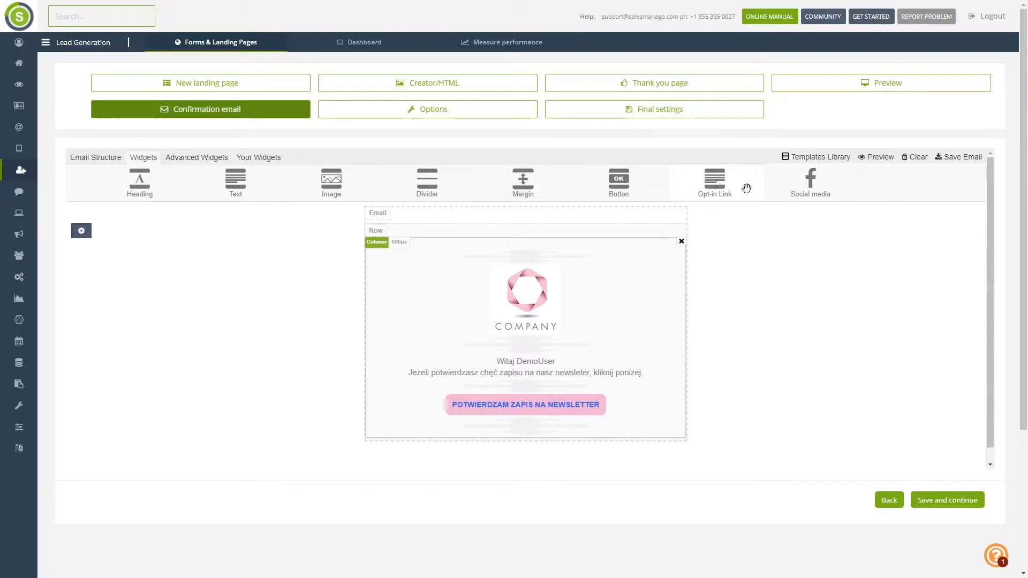
left_click(219, 159)
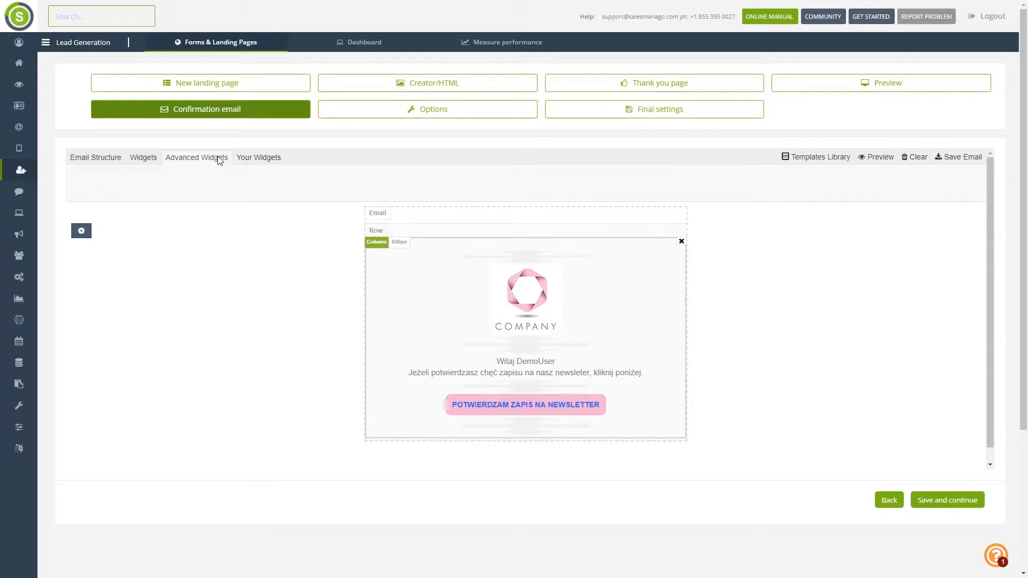
left_click(247, 155)
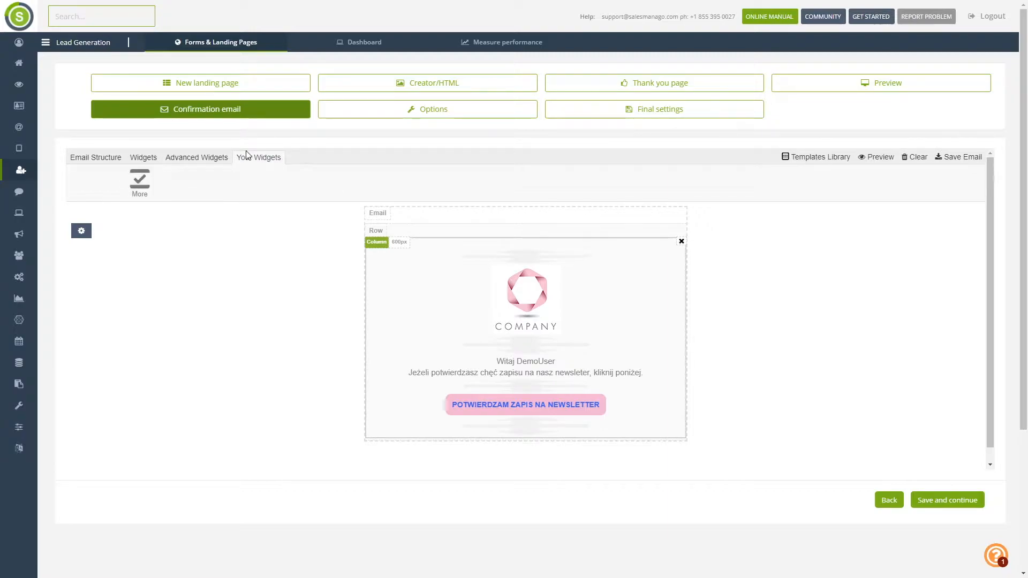
left_click(444, 113)
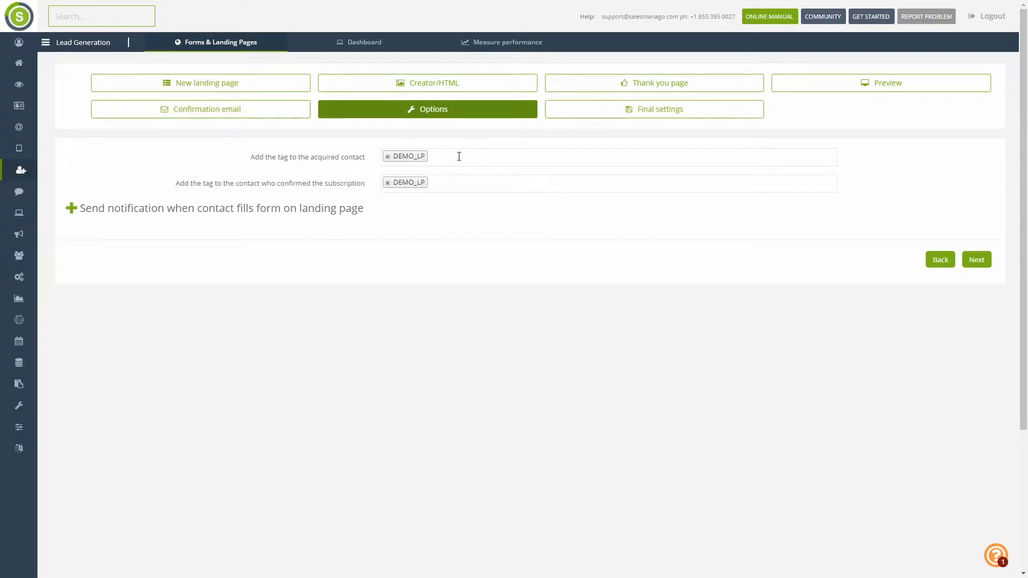
- Under Send notification, tick 'Let the owner know' and continue to Final settings
left_click(73, 209)
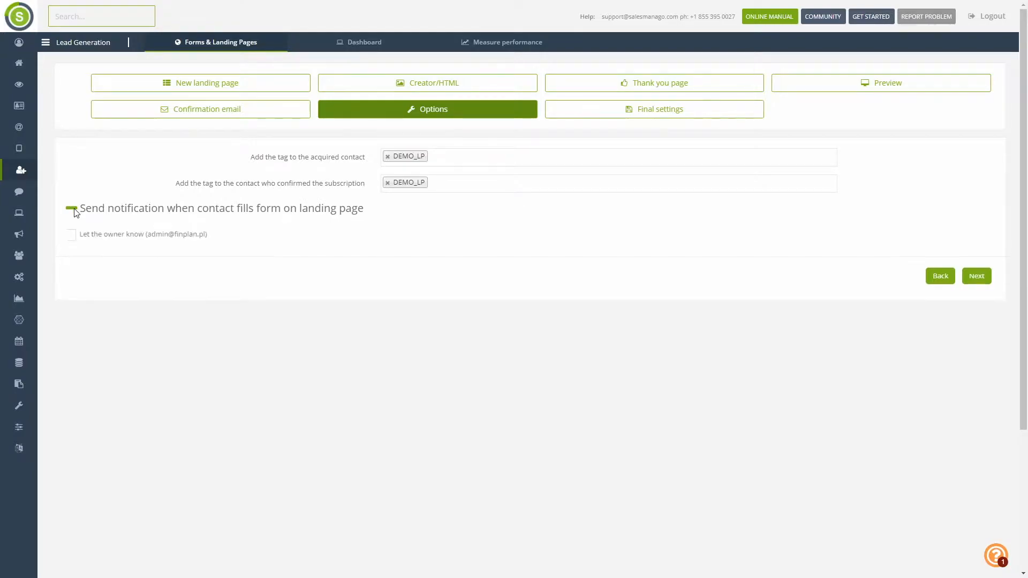
left_click(75, 238)
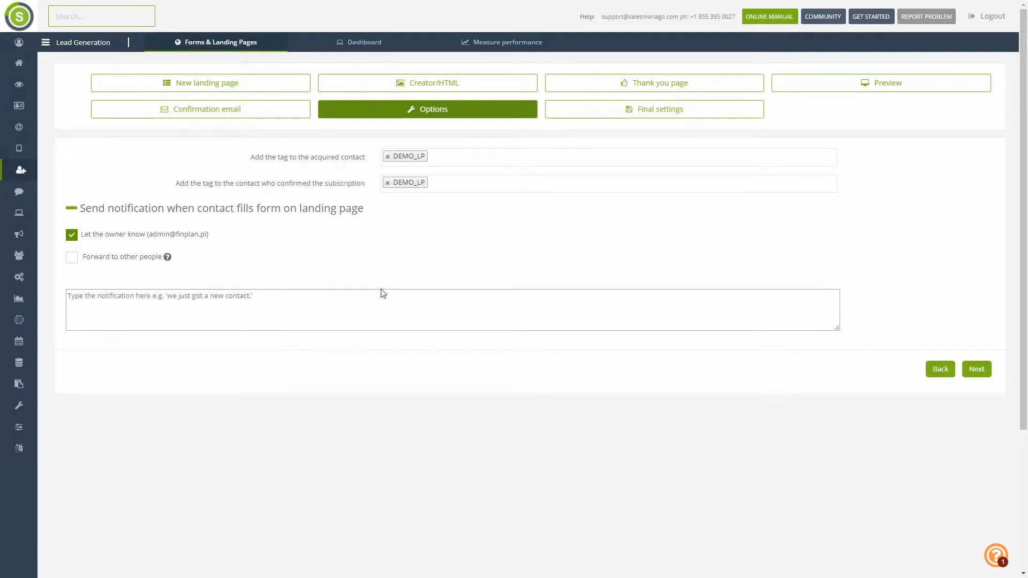
left_click(702, 110)
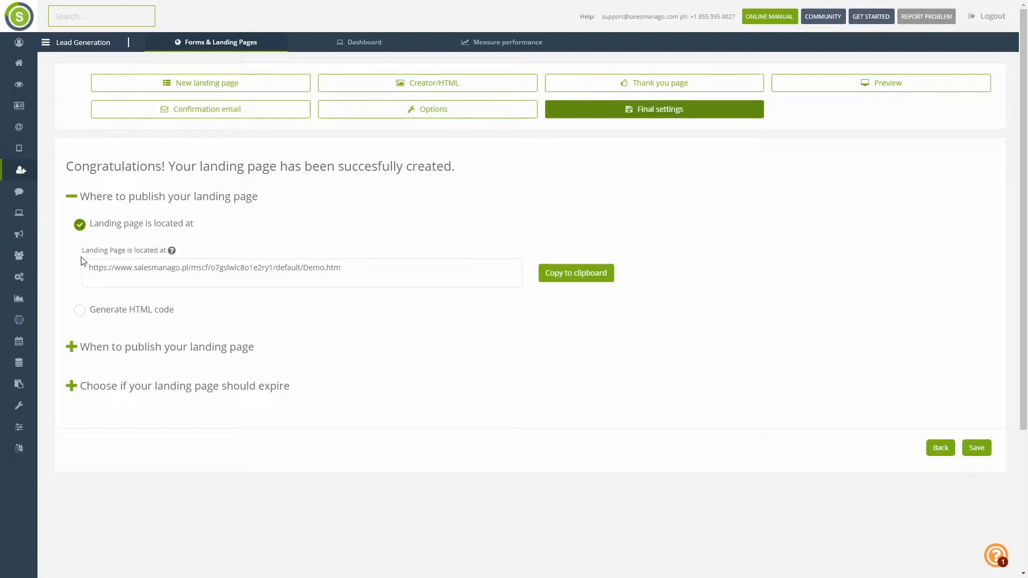
left_click(79, 312)
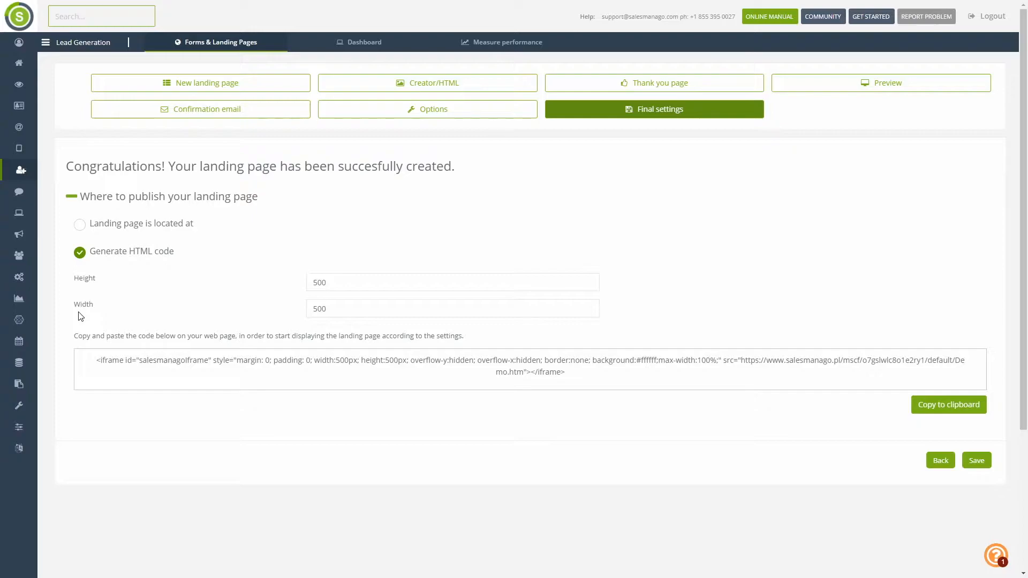
left_click(79, 225)
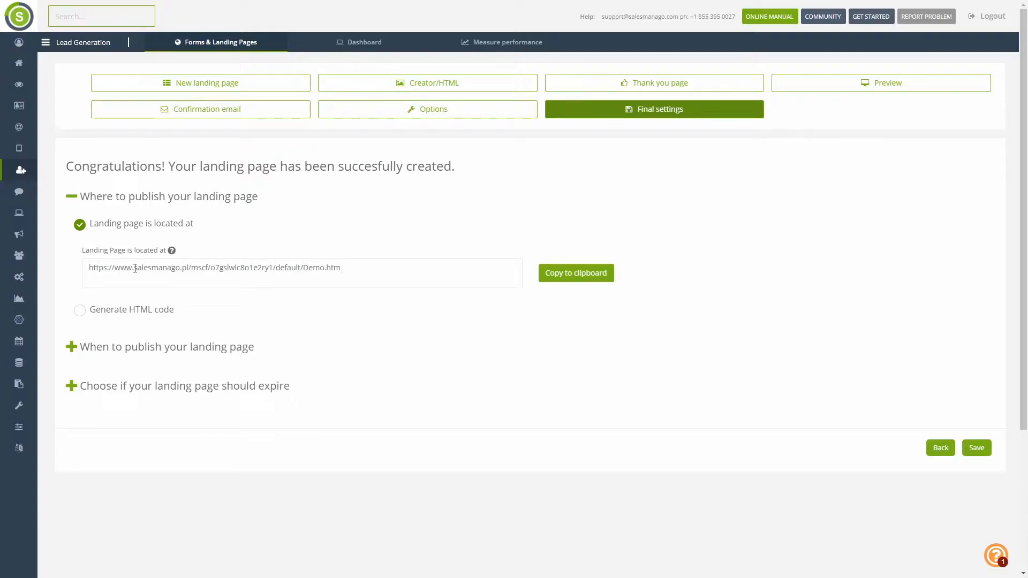
left_click_drag(135, 266, 342, 261)
left_click(404, 336)
left_click(79, 310)
left_click(80, 226)
- Schedule the landing page to publish on a custom date, 18 April 2019
left_click(71, 348)
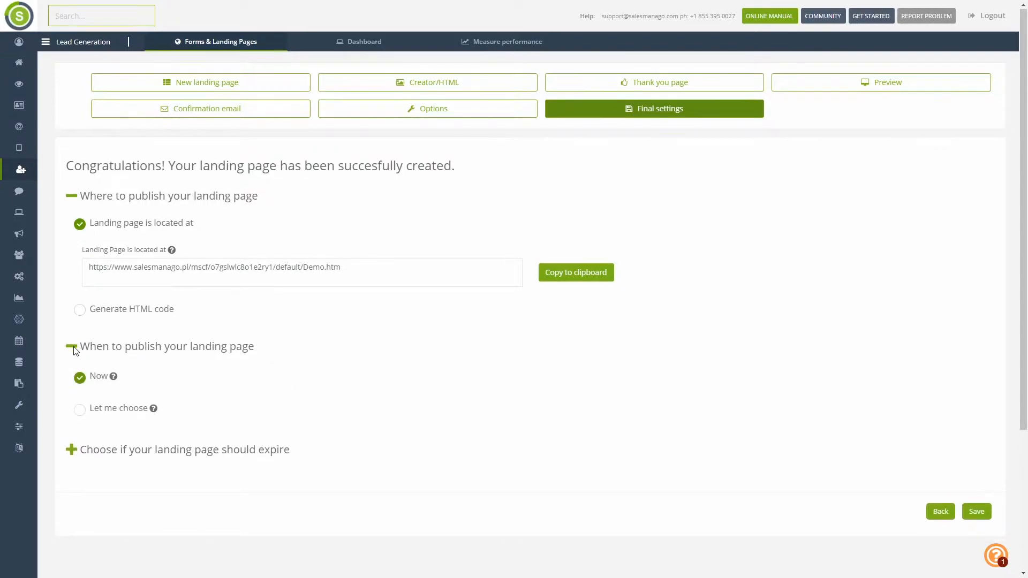
scroll(74, 351, "down", 1)
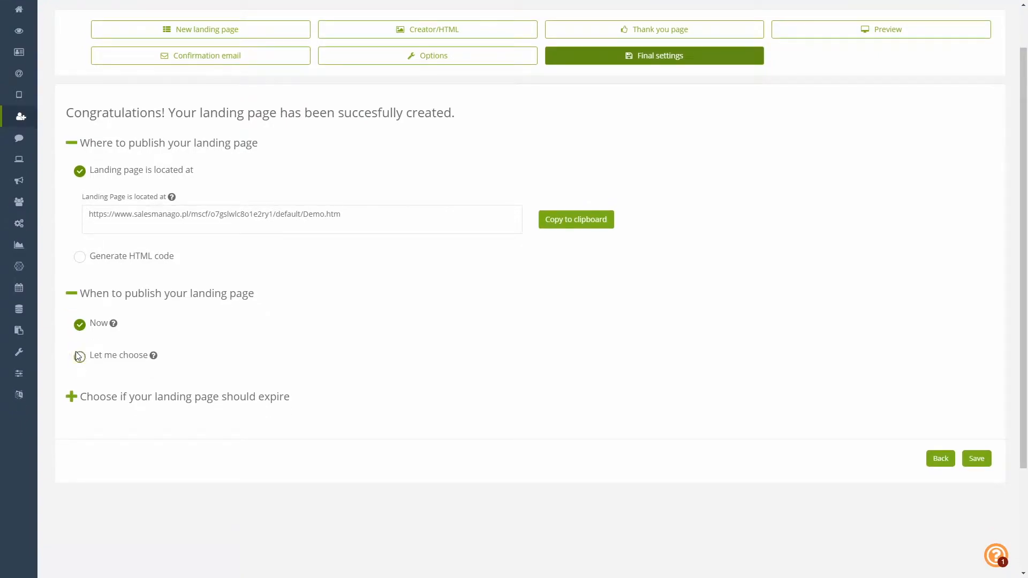
left_click(80, 358)
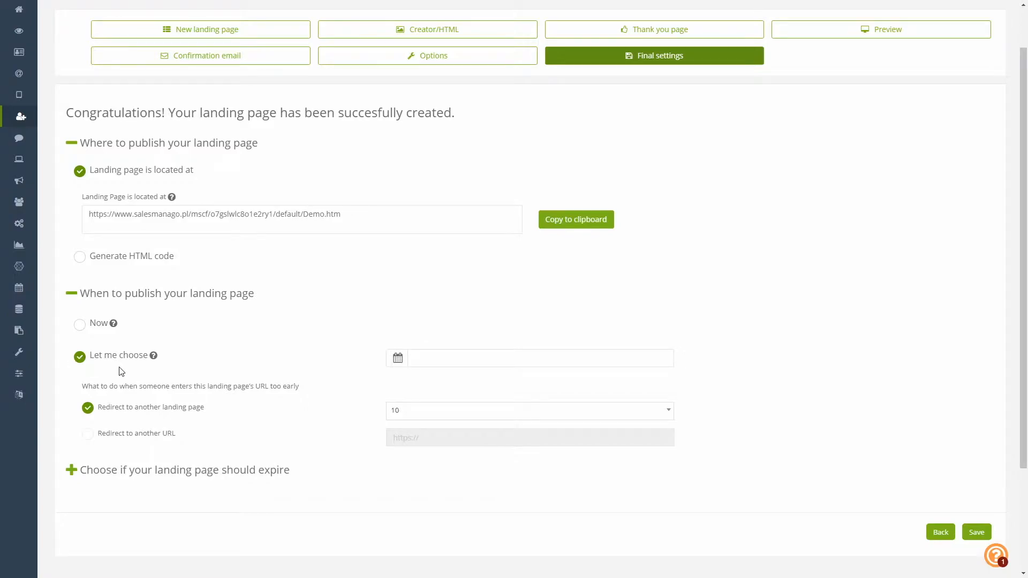
scroll(120, 370, "down", 1)
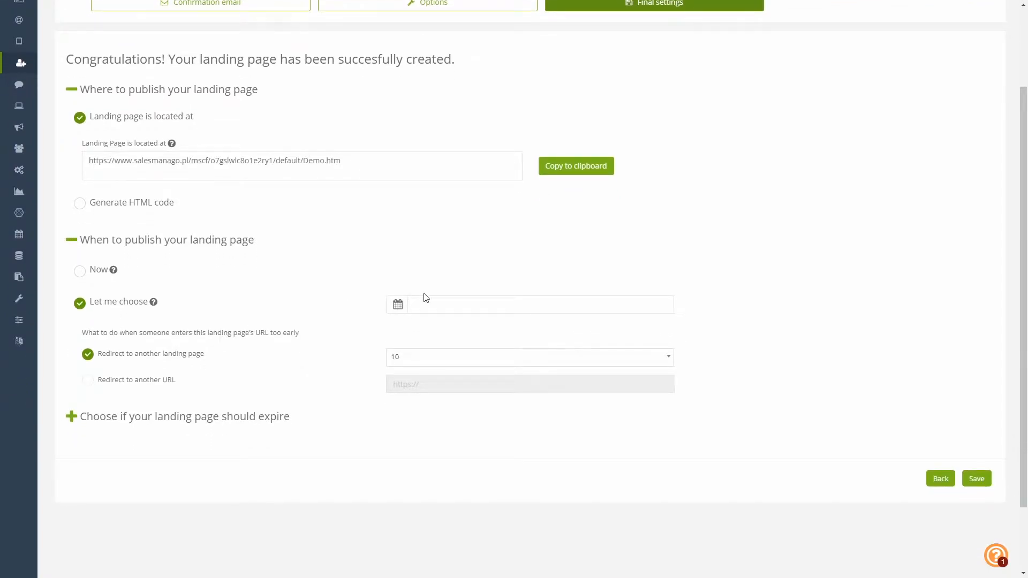
left_click(461, 305)
left_click(488, 380)
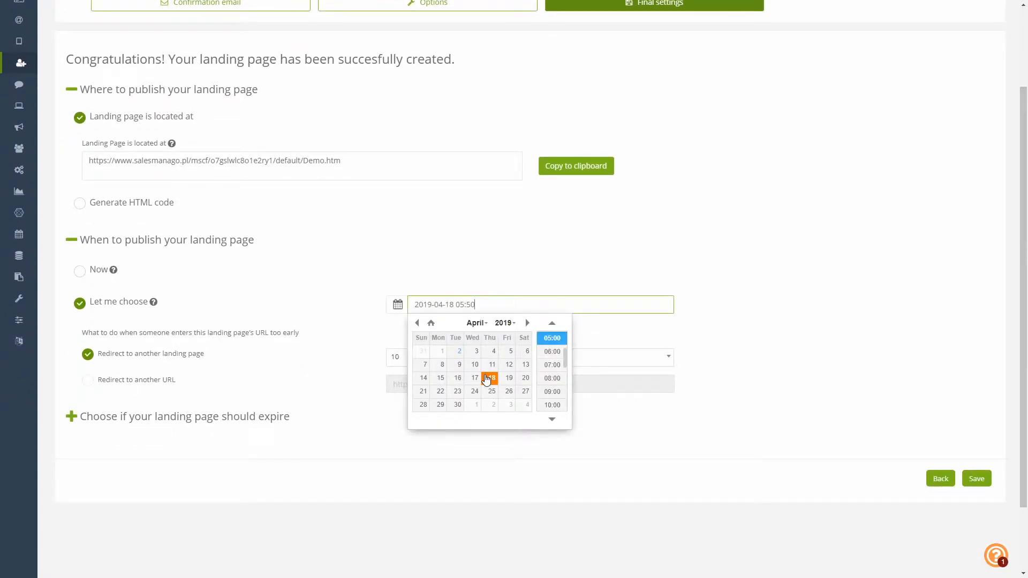
left_click(442, 261)
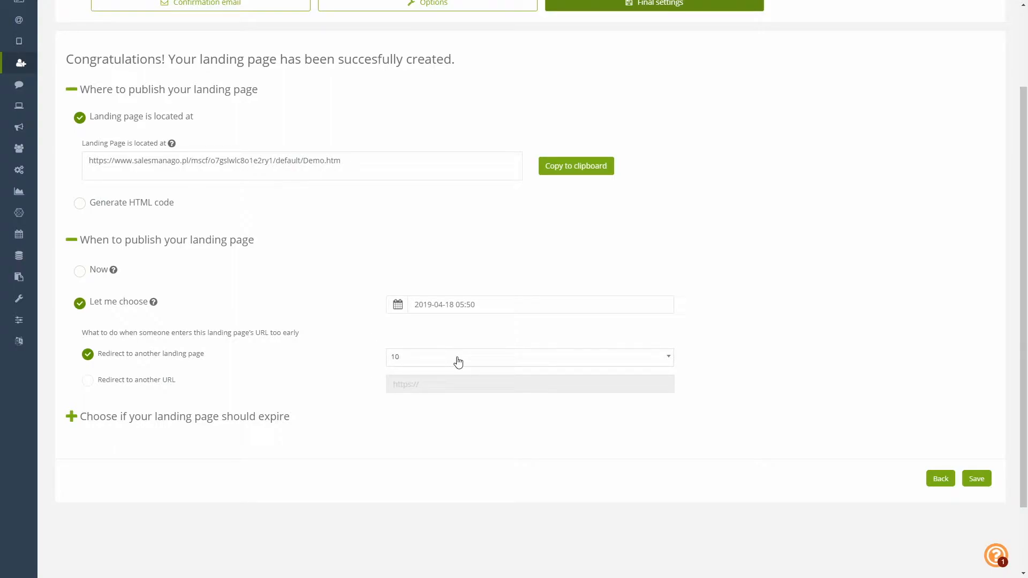
- Pick landing page 2222 for early visitors, then switch to redirecting them to another URL
left_click(407, 362)
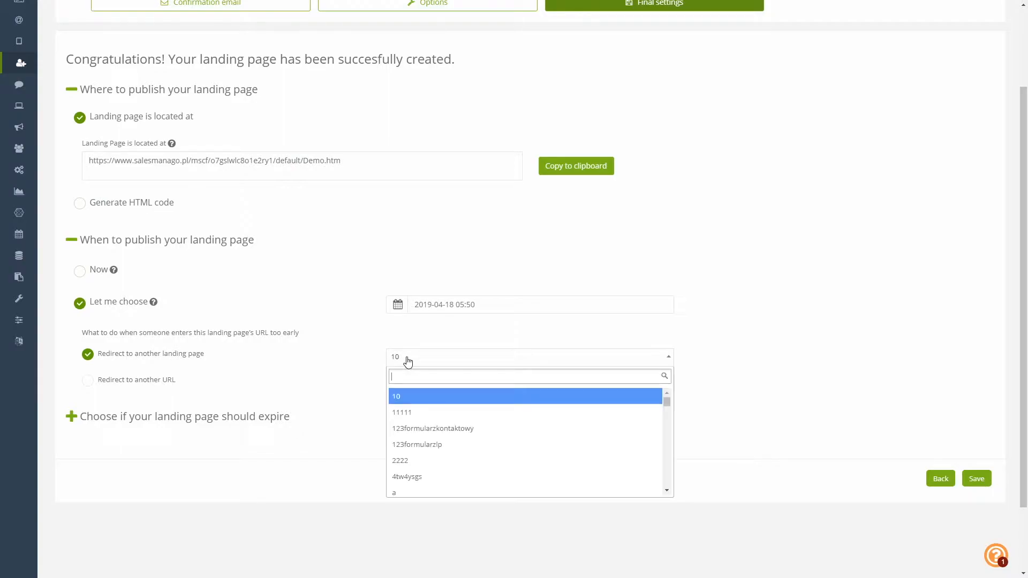
left_click(442, 462)
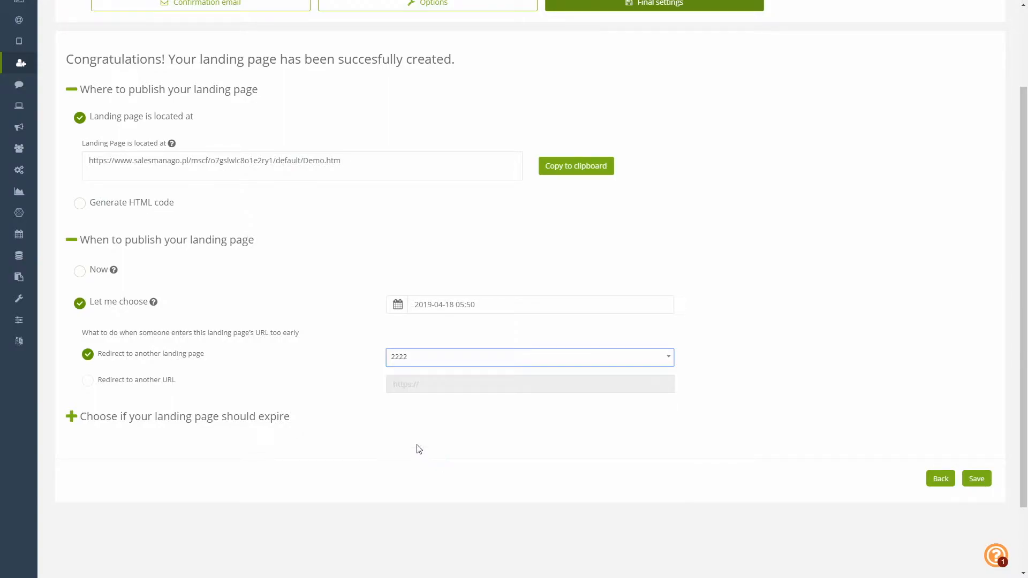
left_click(89, 381)
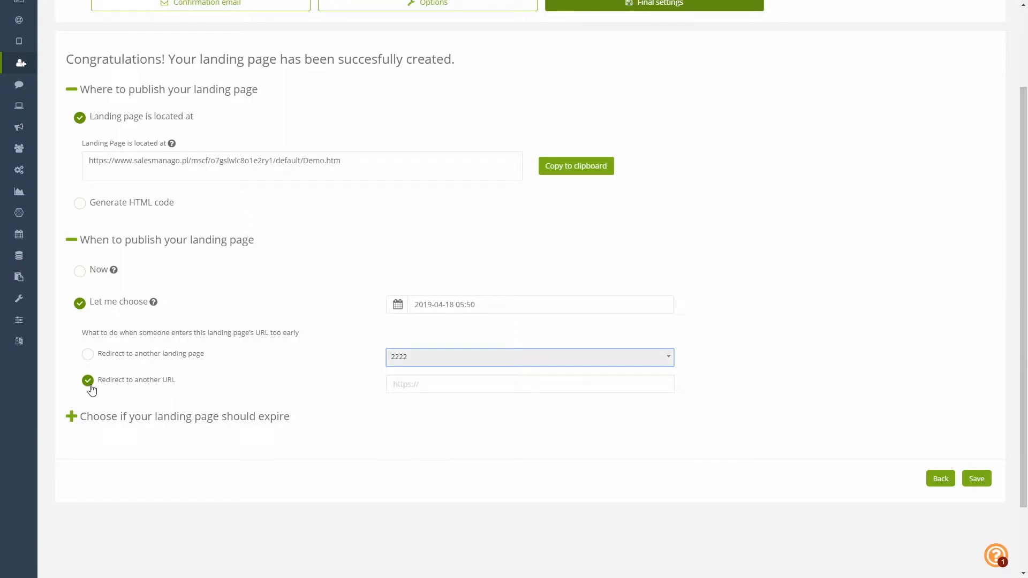
- Enable page expiry and redirect visitors of the expired page to another URL
left_click(72, 418)
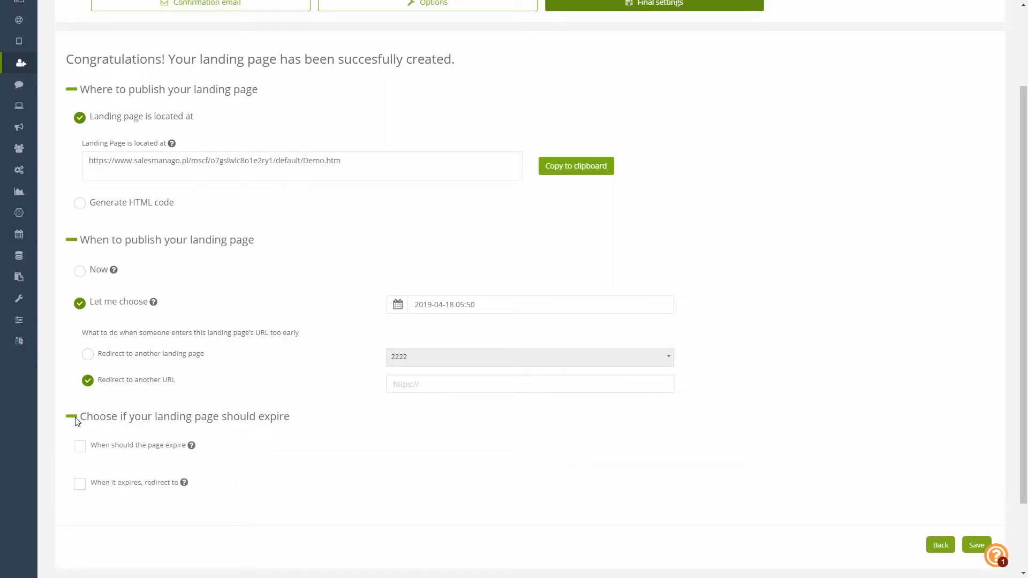
left_click(79, 449)
scroll(81, 473, "down", 1)
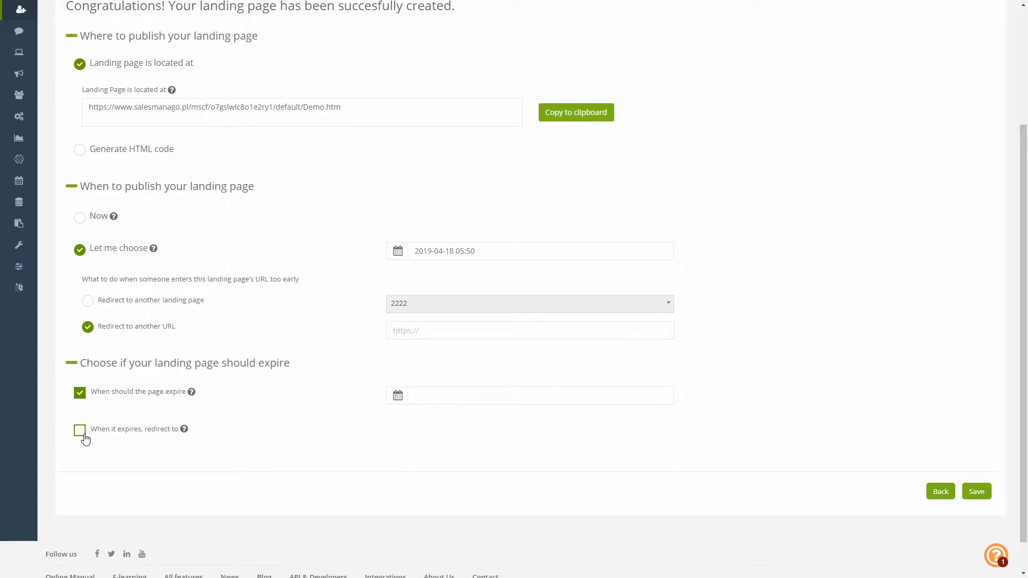
left_click(81, 432)
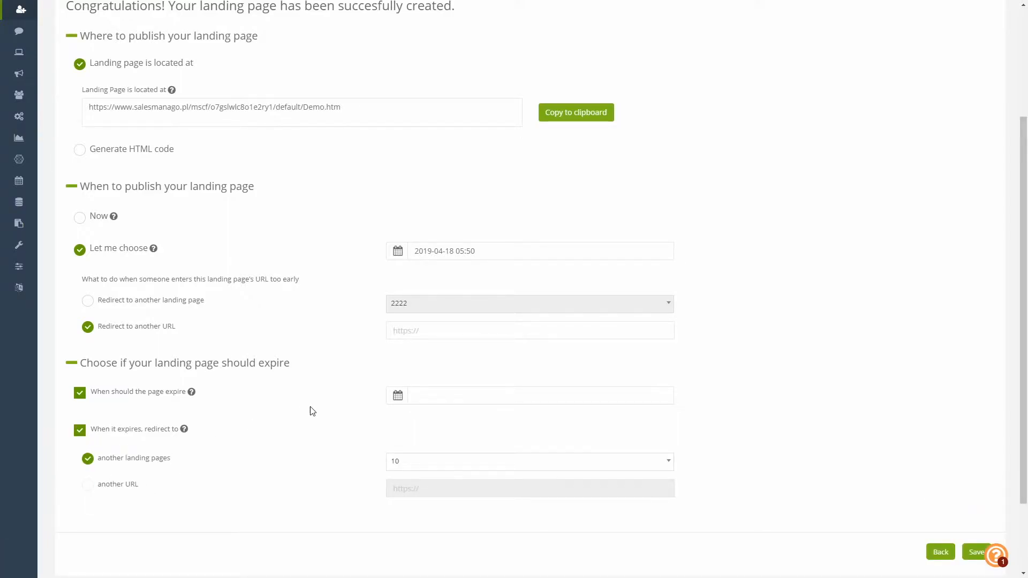
left_click(87, 486)
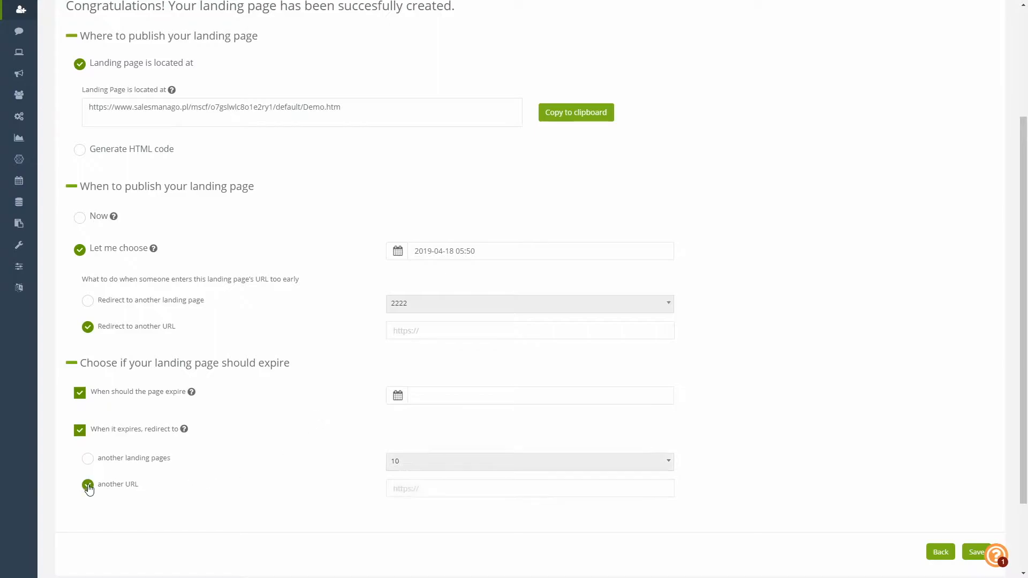
scroll(424, 362, "up", 3)
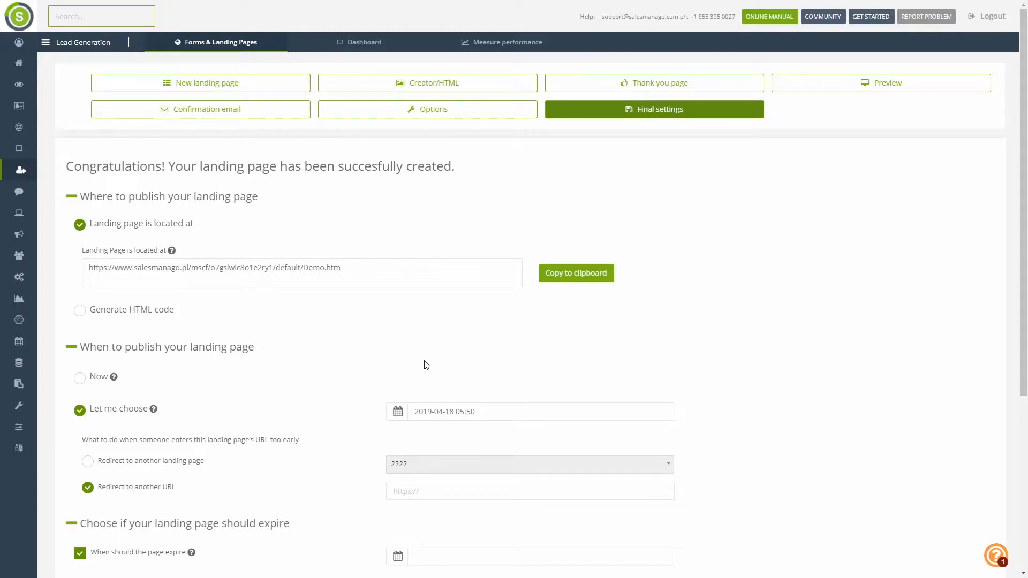
- Open Lead Generation's Sidebar list and create a new sidebar named Demo
left_click(30, 175)
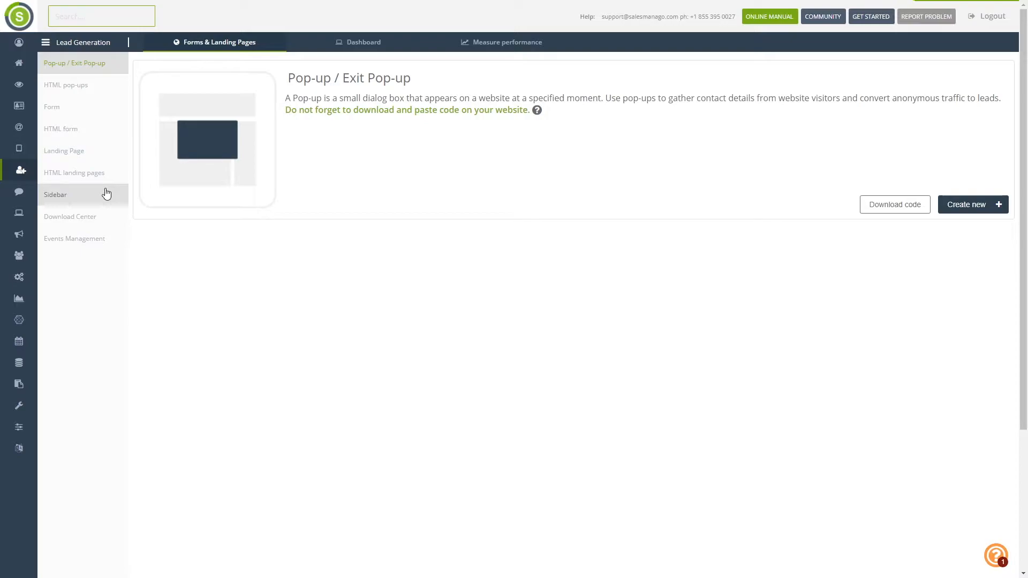
left_click(65, 198)
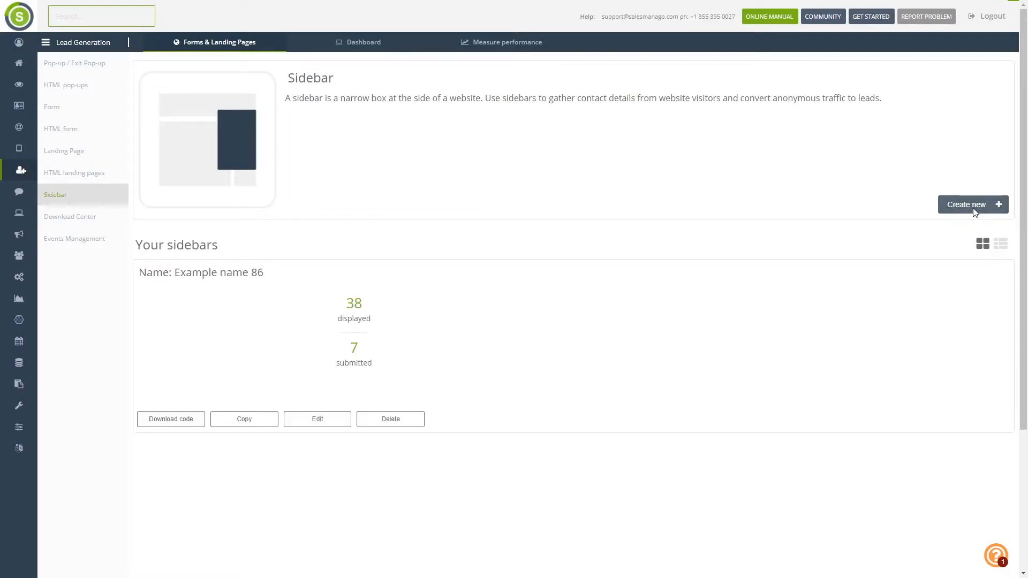
left_click(317, 420)
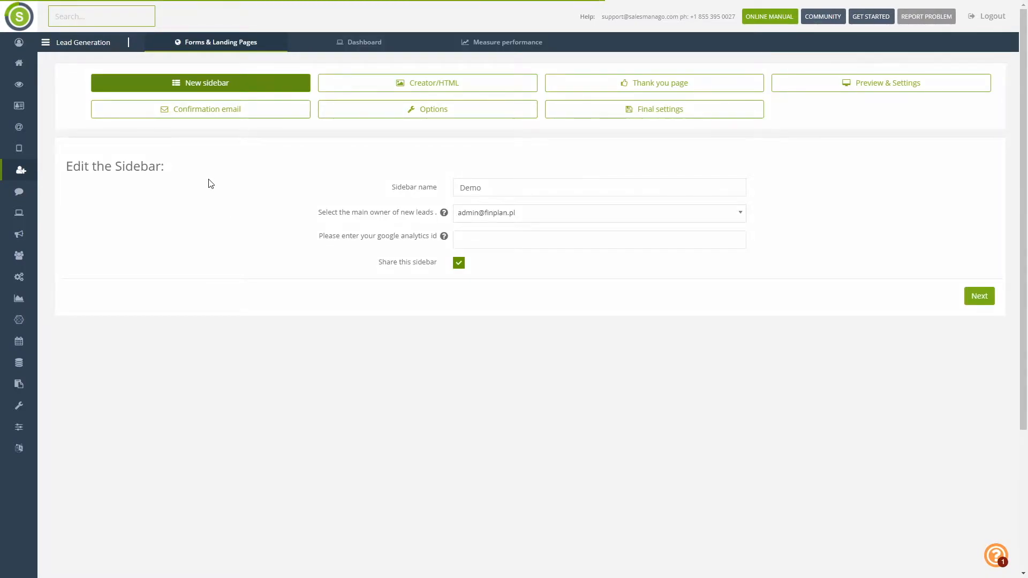
- Step through the sidebar's content editor and thank-you page to Preview & Settings
left_click(360, 87)
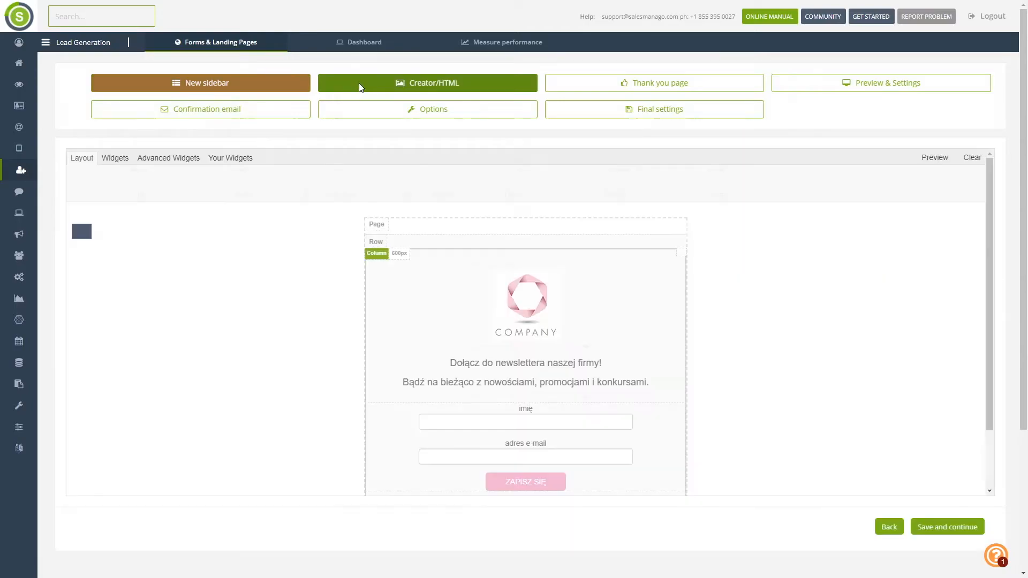
left_click(623, 83)
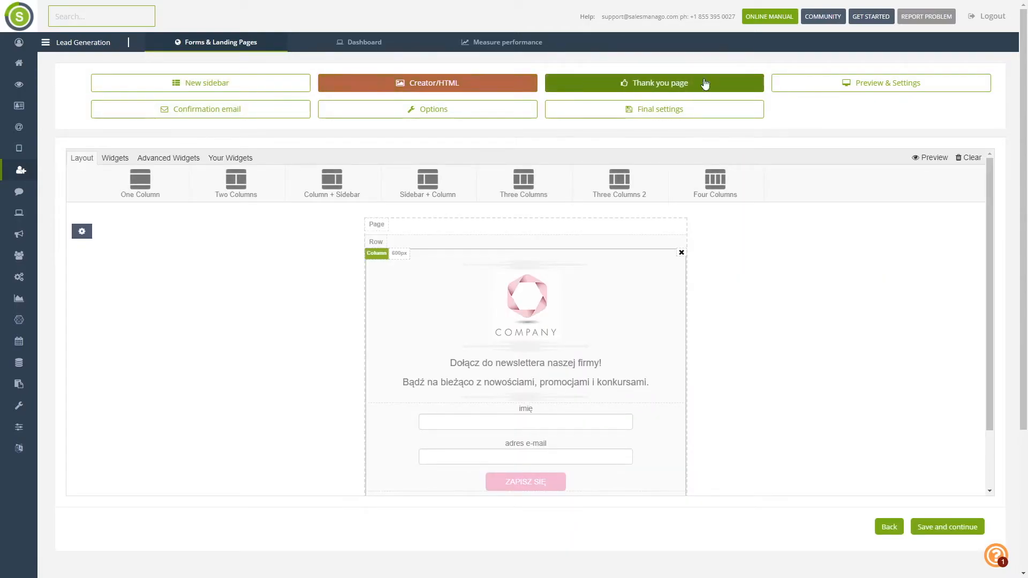
left_click(842, 90)
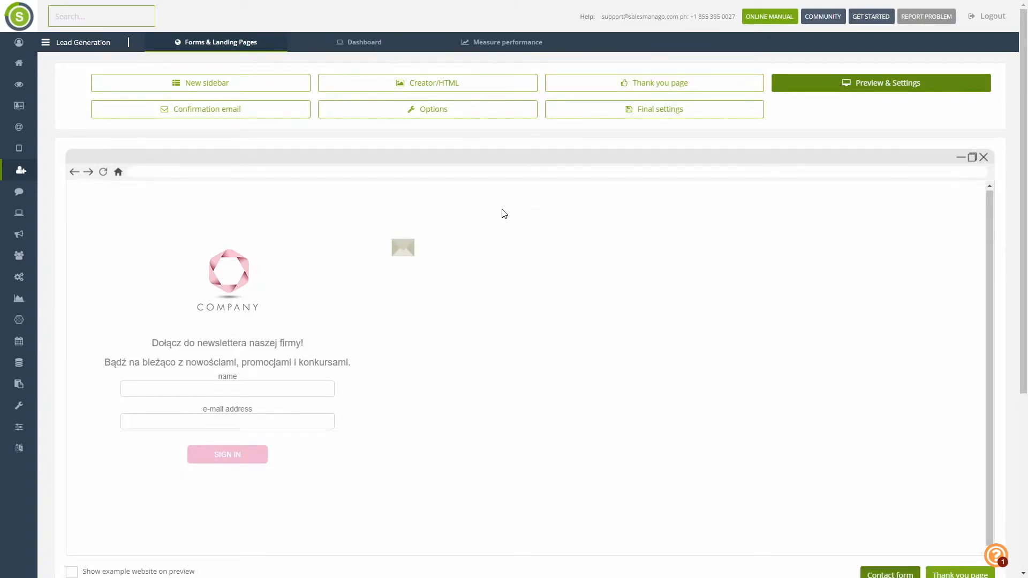
- Show the sidebar over the example website and expand its window size and colour settings
scroll(928, 364, "down", 4)
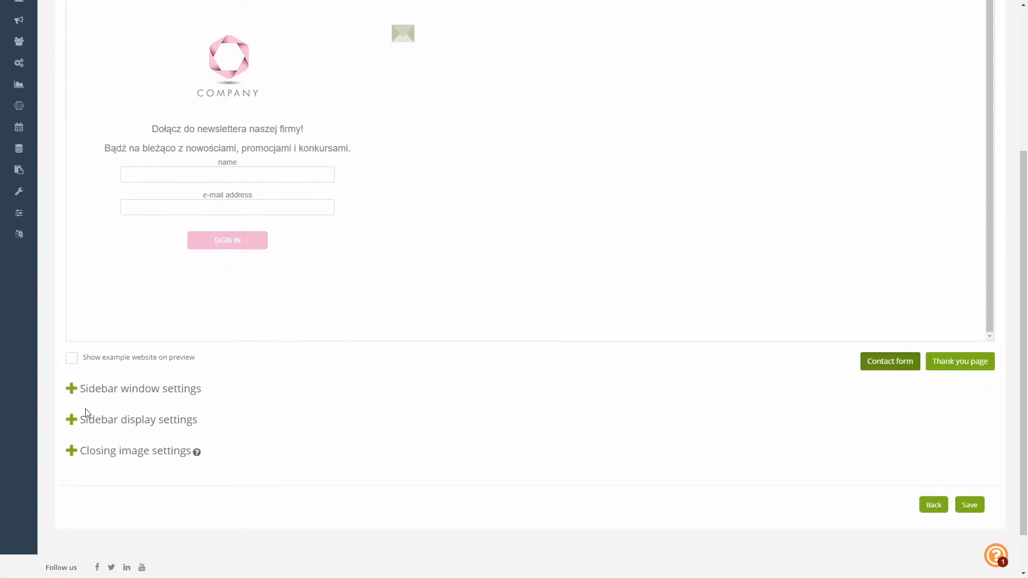
scroll(215, 356, "up", 1)
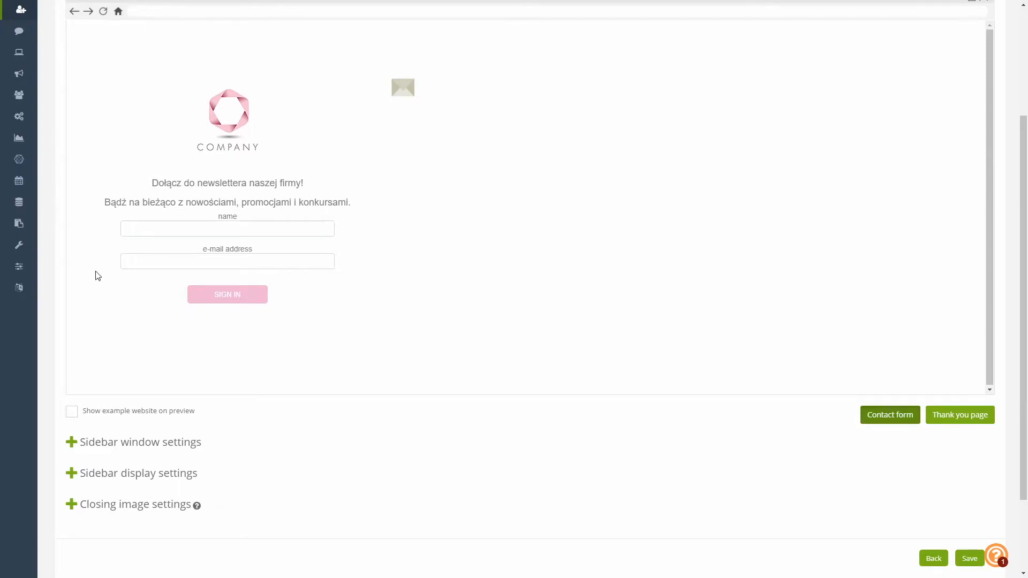
scroll(51, 245, "up", 3)
scroll(51, 245, "down", 2)
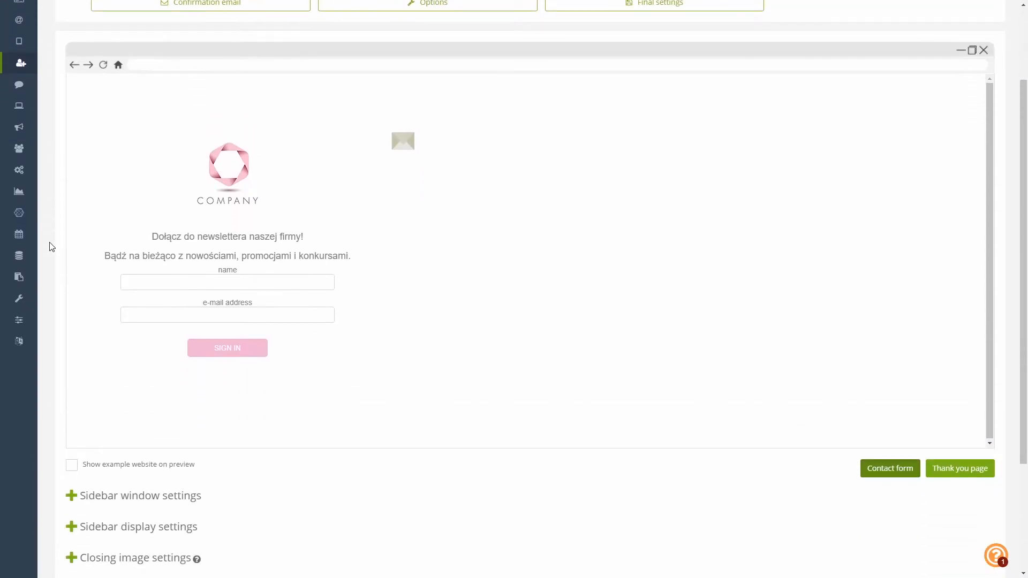
left_click(72, 465)
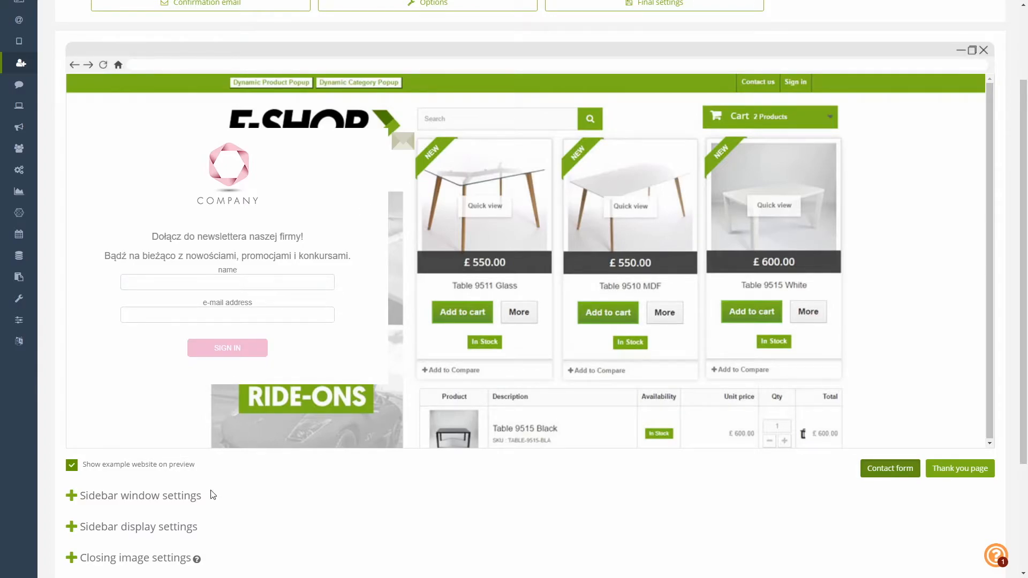
scroll(213, 490, "down", 2)
left_click(72, 391)
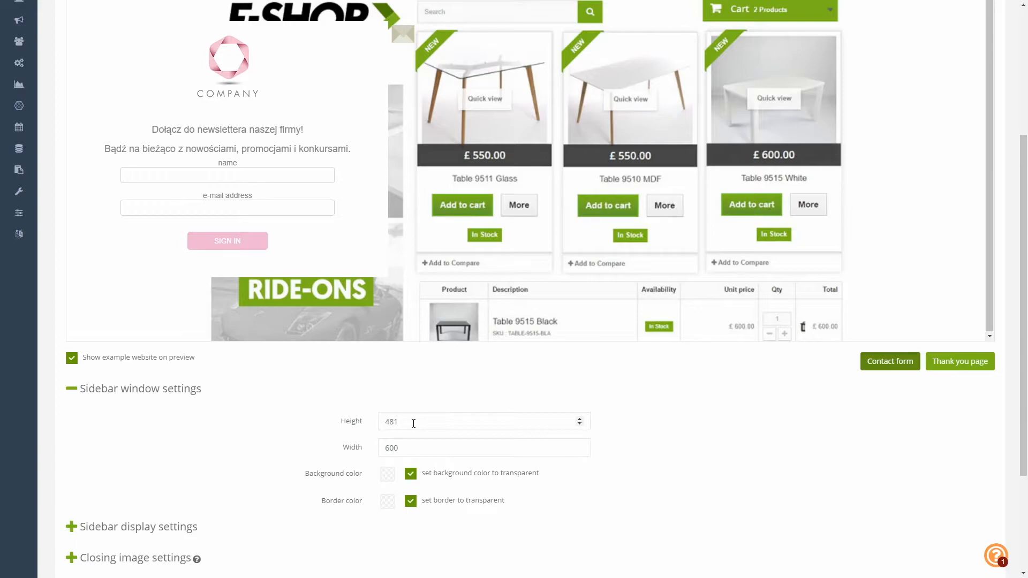
- Turn off the transparent background and give the sidebar a light purple background colour
left_click(411, 474)
left_click(387, 474)
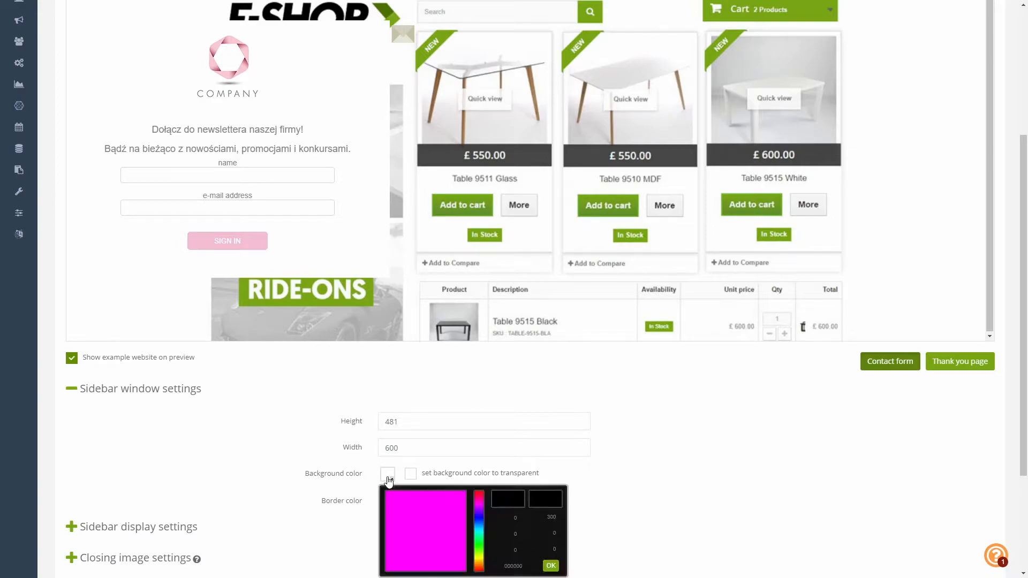
left_click(394, 549)
left_click_drag(393, 549, 386, 547)
scroll(553, 533, "down", 2)
left_click(401, 414)
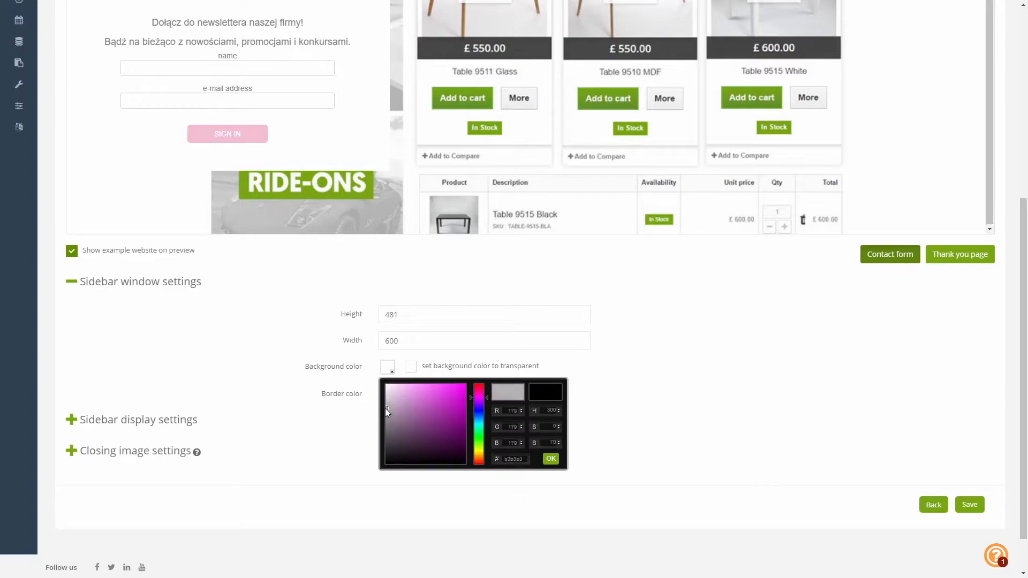
left_click(551, 459)
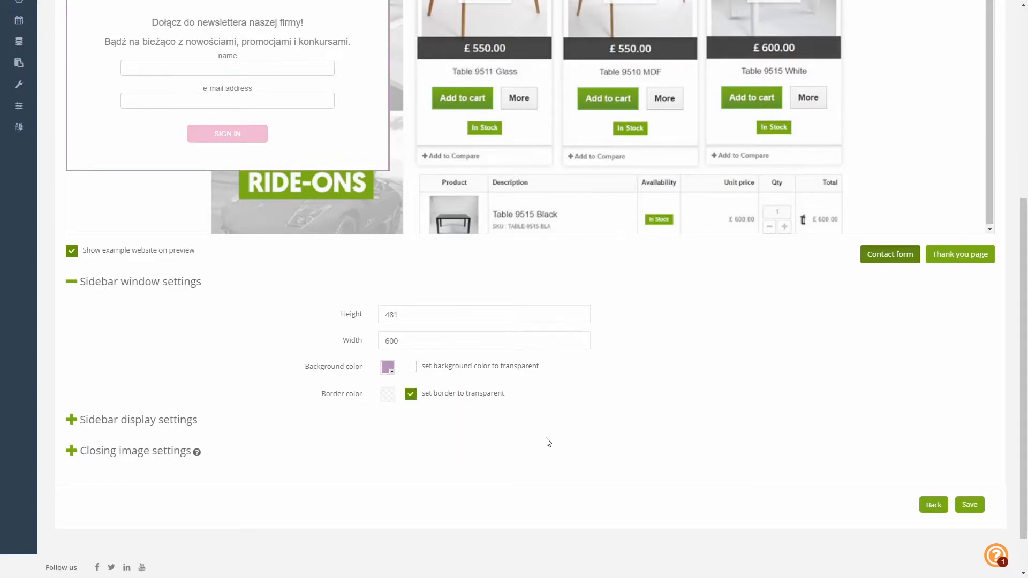
scroll(545, 442, "up", 2)
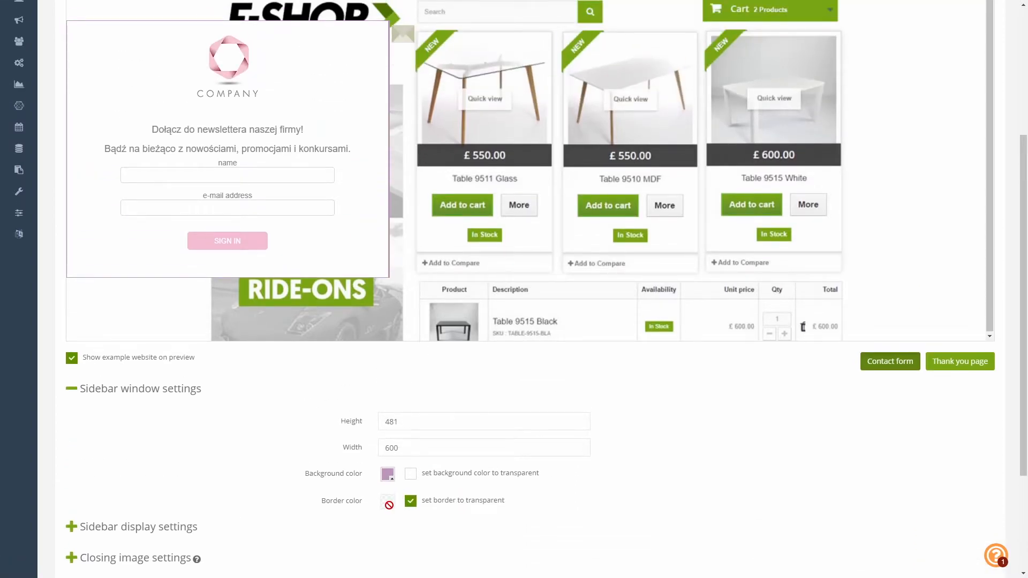
- Change the sidebar window height from 481 to 800, after briefly trying 500
left_click_drag(412, 424, 384, 424)
type("500")
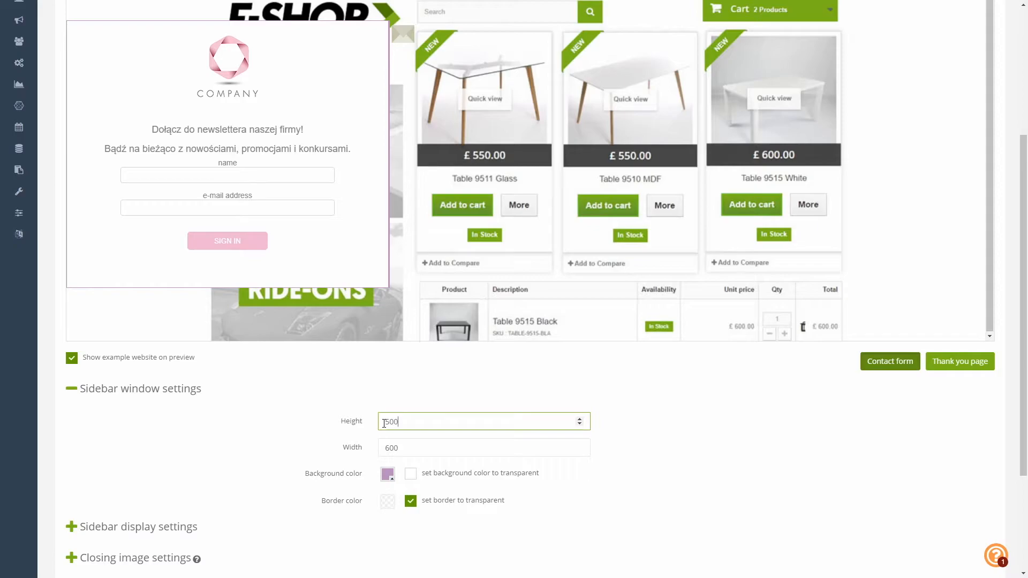
scroll(486, 336, "up", 2)
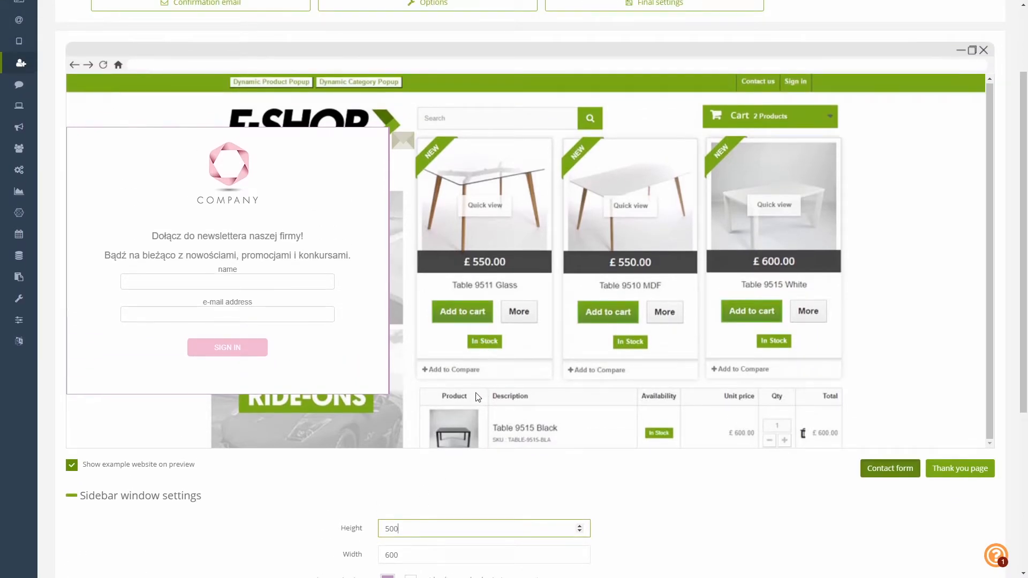
scroll(482, 460, "down", 2)
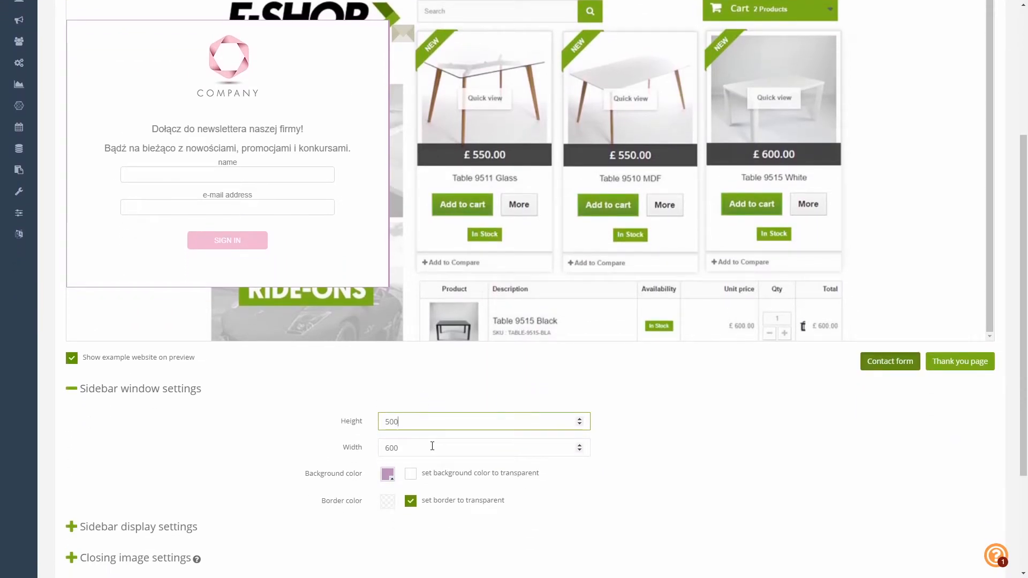
left_click_drag(419, 426, 372, 426)
type("800")
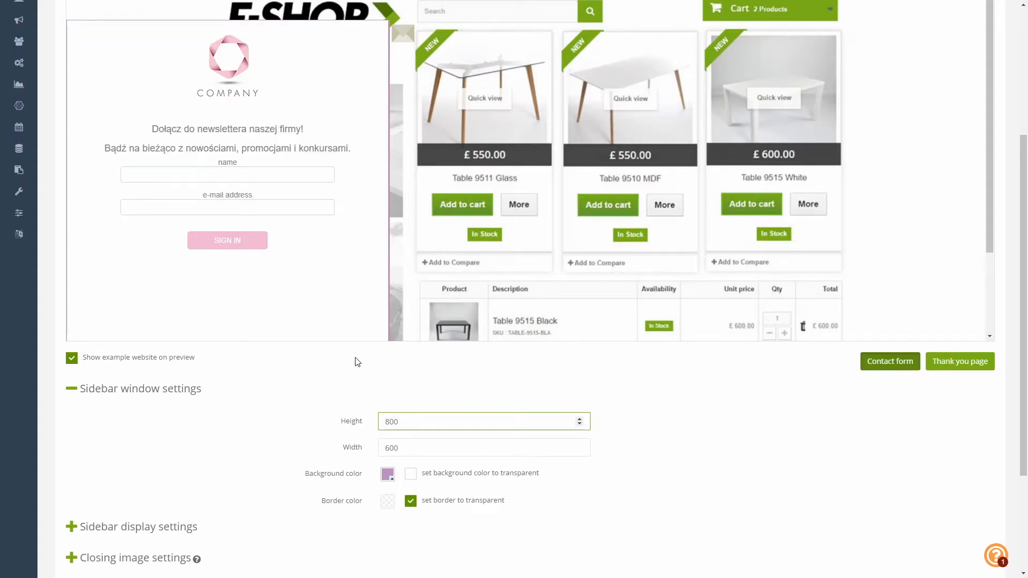
scroll(225, 423, "down", 2)
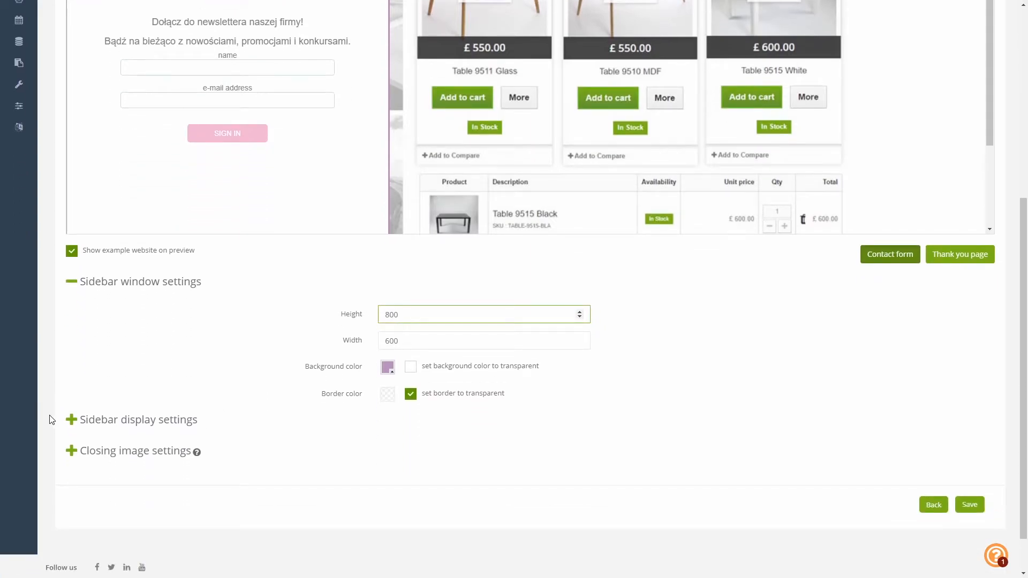
- Place the newsletter sidebar at the bottom centre of the page
left_click(71, 420)
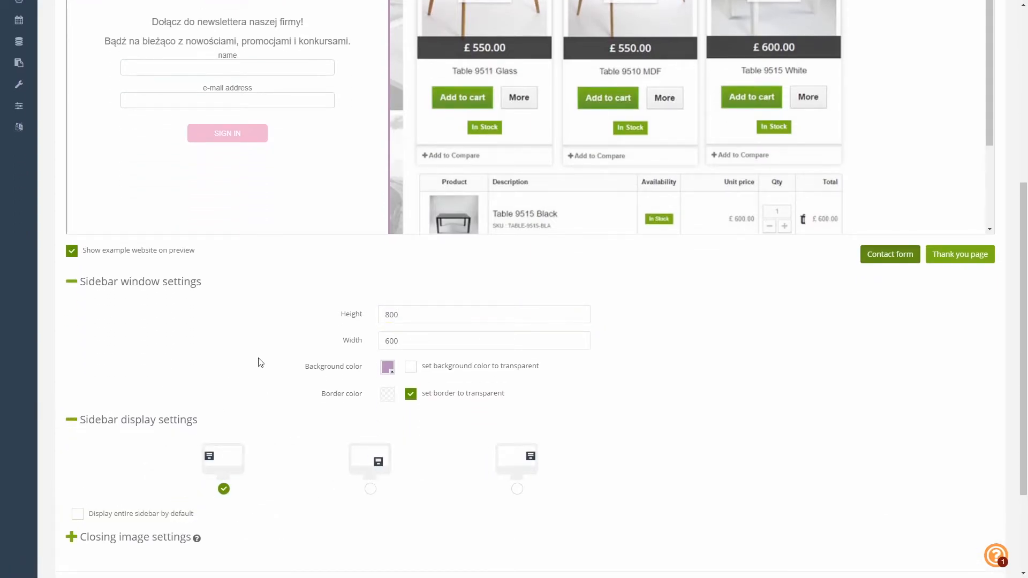
scroll(257, 363, "up", 1)
scroll(257, 364, "up", 2)
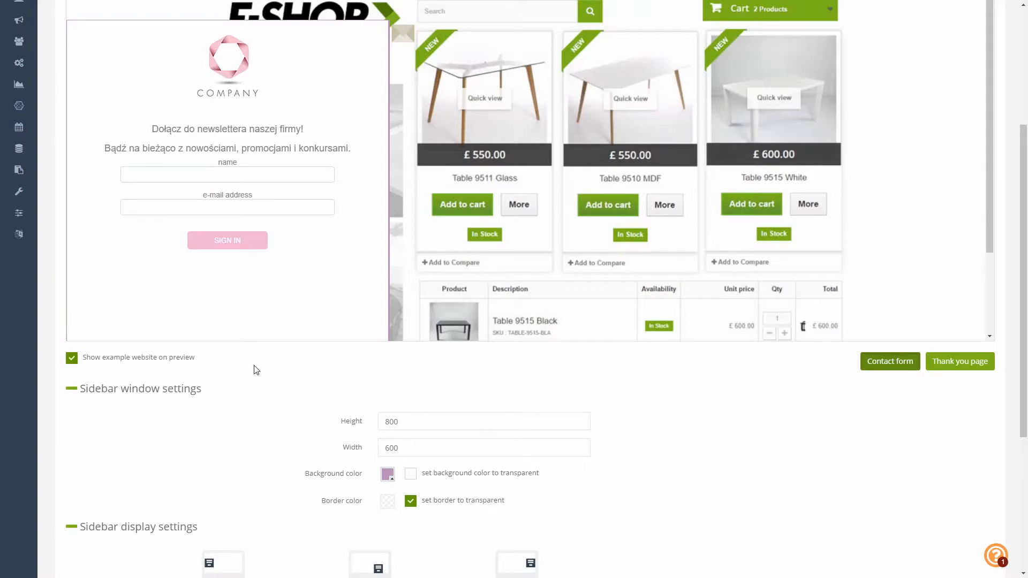
scroll(256, 370, "down", 3)
left_click(370, 434)
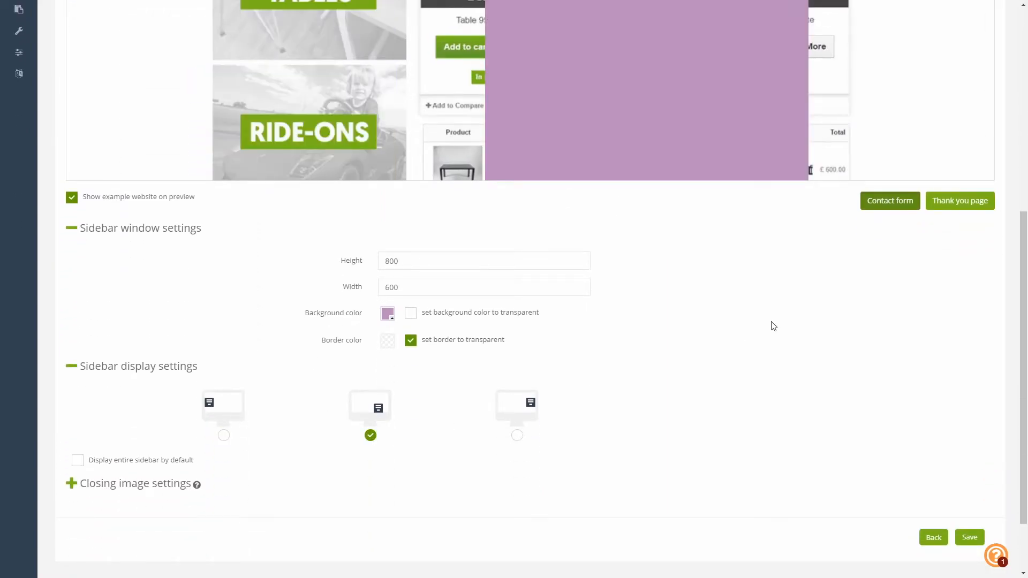
scroll(774, 326, "up", 3)
- Set the sidebar height to 500 and apply it to the preview
left_click_drag(413, 421, 384, 422)
type("300")
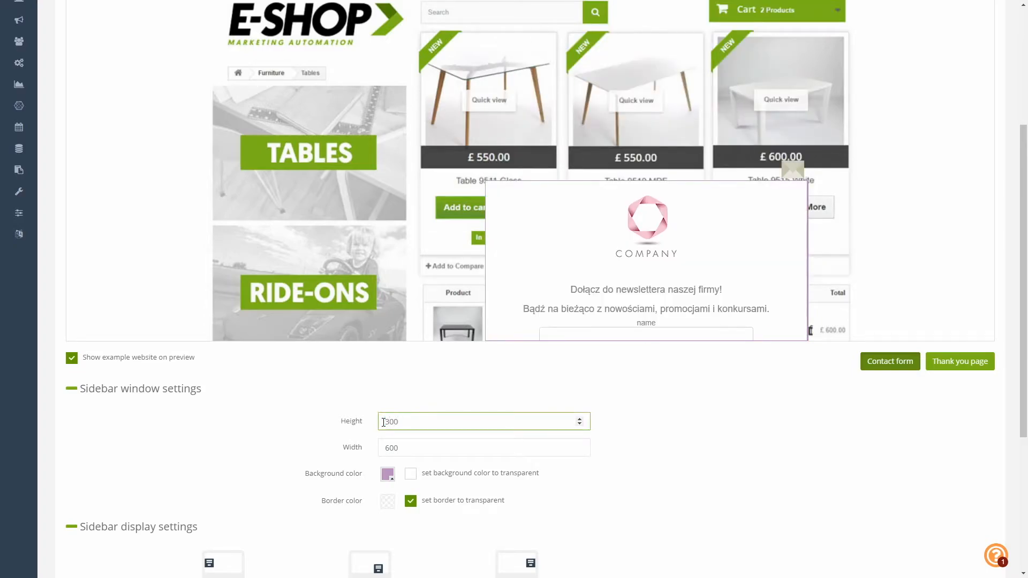
key("BackSpace")
key("BackSpace")
key("BackSpace")
type("50")
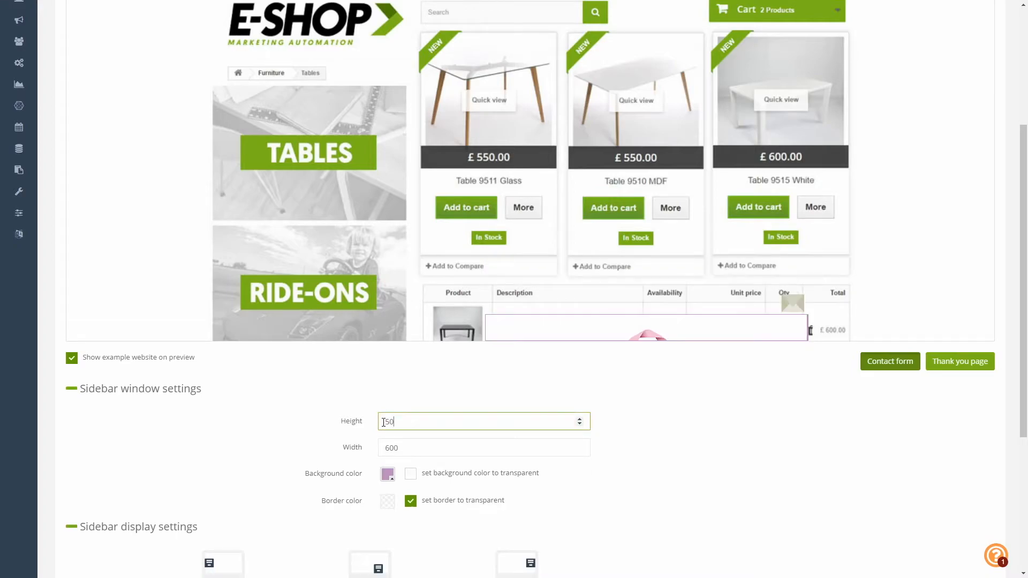
type("0")
left_click(790, 71)
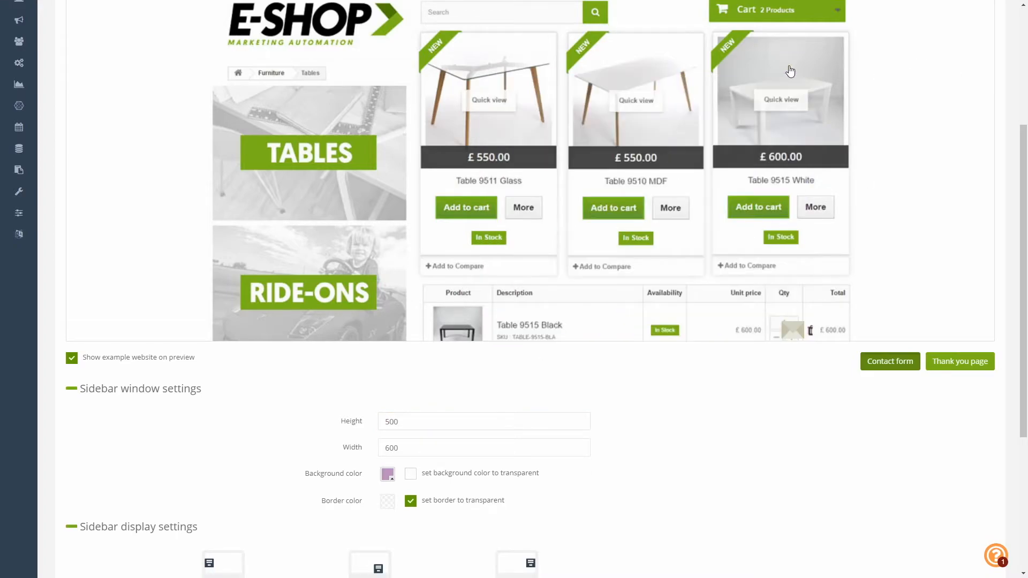
scroll(859, 302, "down", 3)
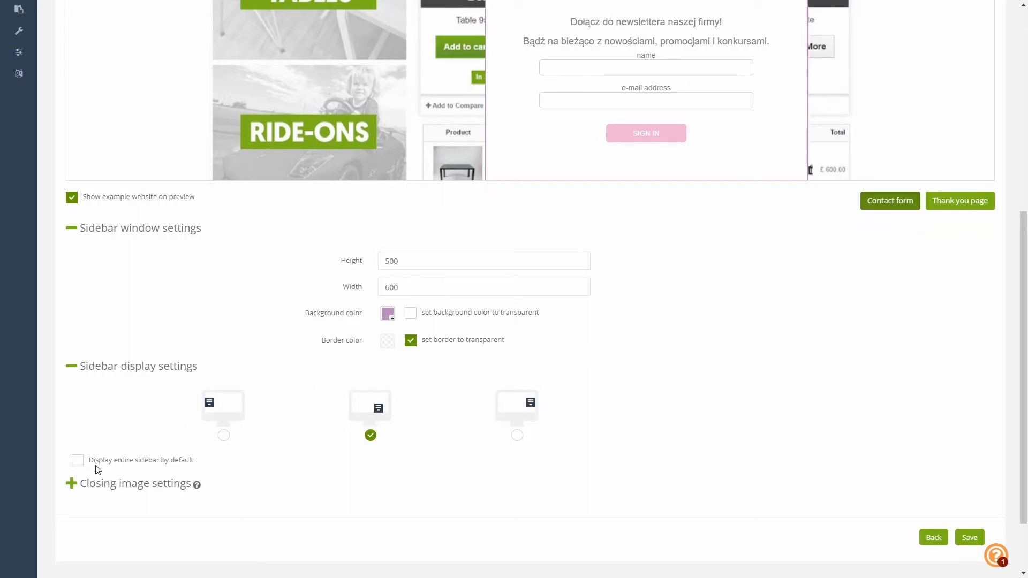
- Review the transparent 40×50 closing image settings and dismiss the newsletter popup in the preview
left_click(72, 485)
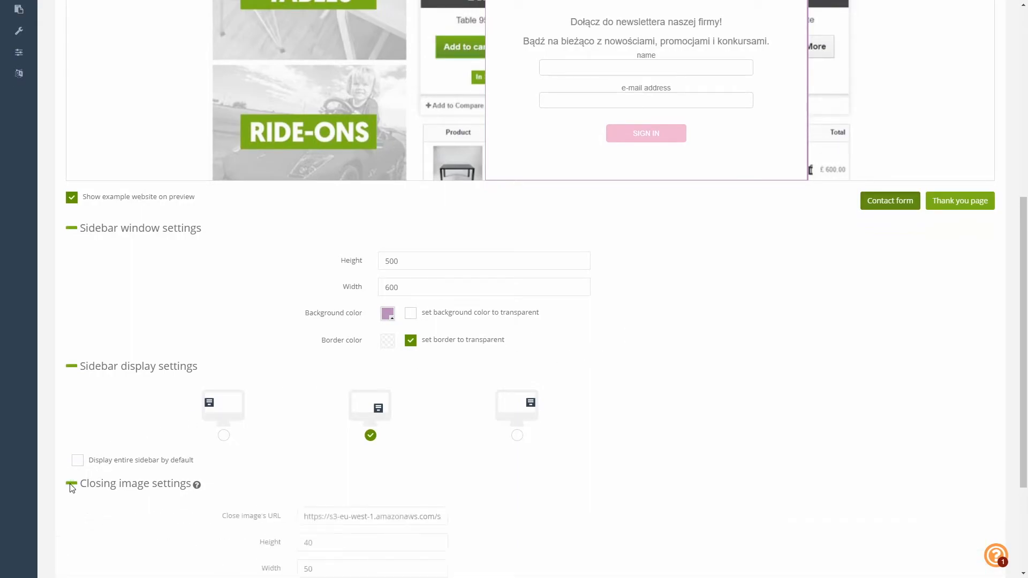
scroll(124, 439, "down", 3)
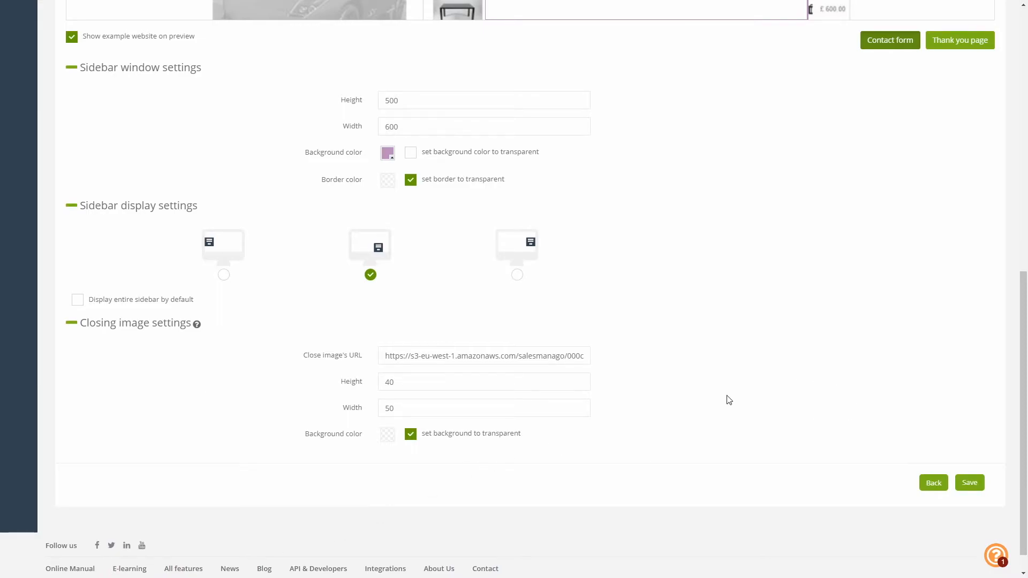
scroll(735, 371, "up", 7)
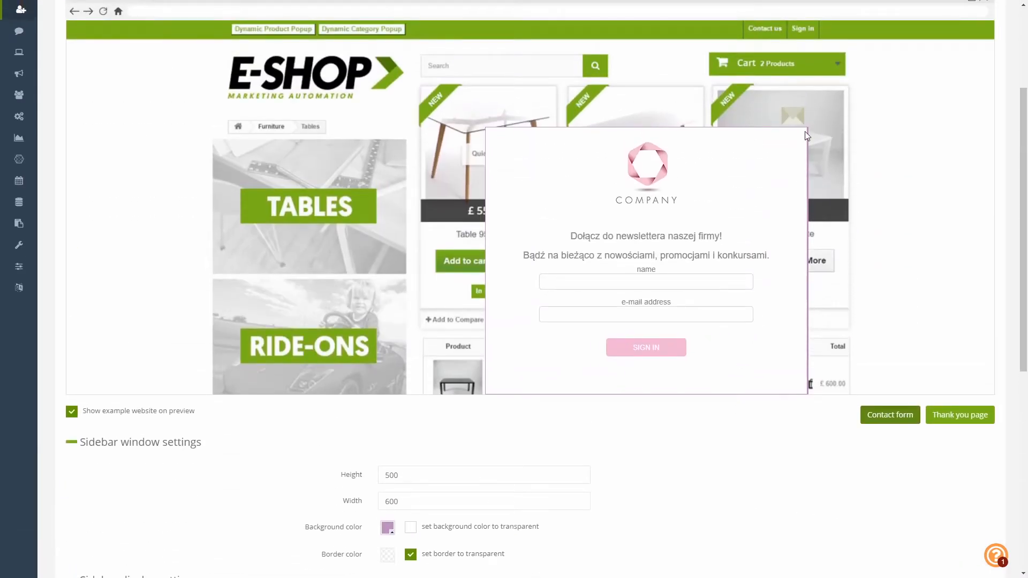
scroll(725, 409, "down", 8)
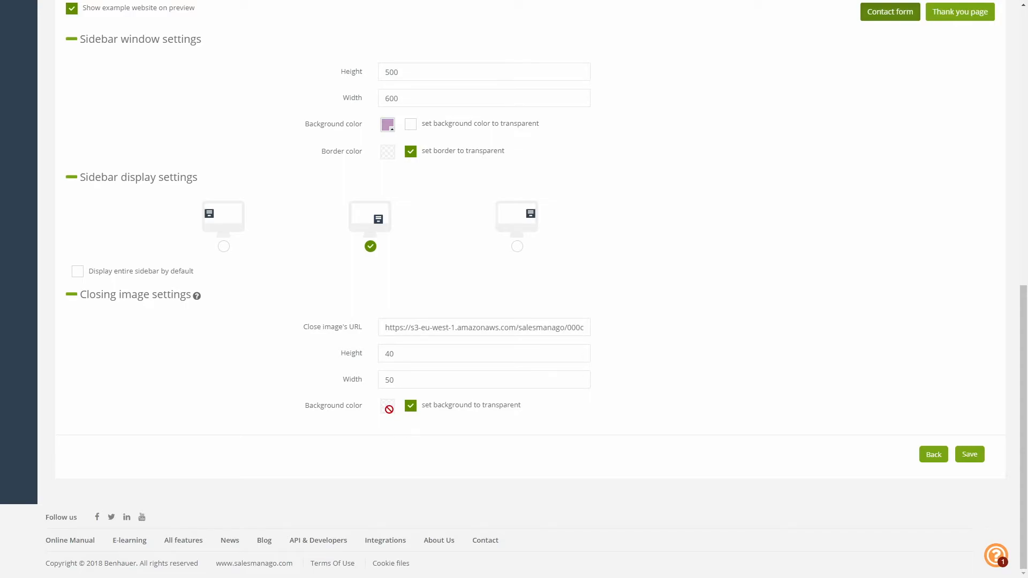
scroll(865, 396, "up", 6)
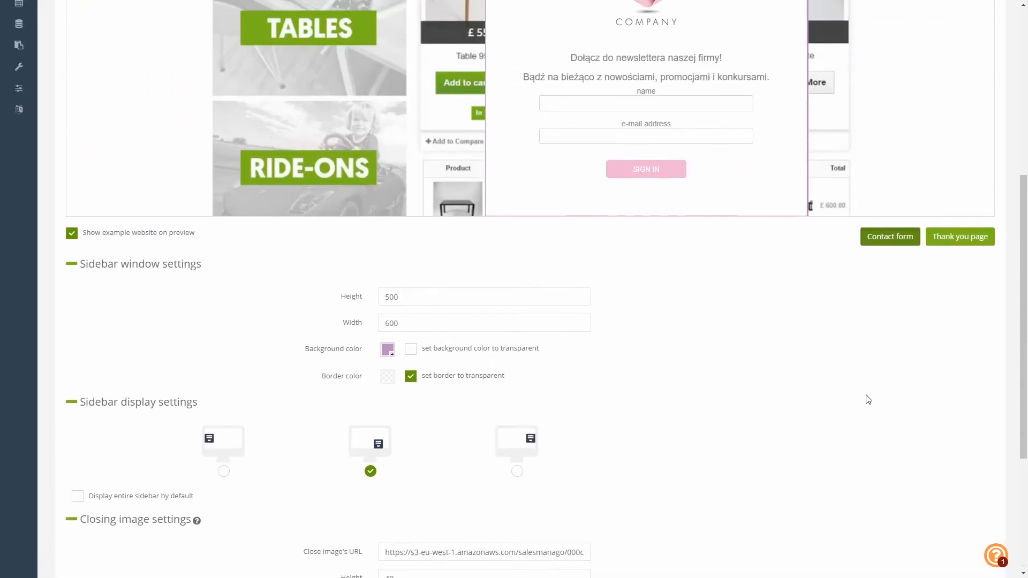
left_click(797, 45)
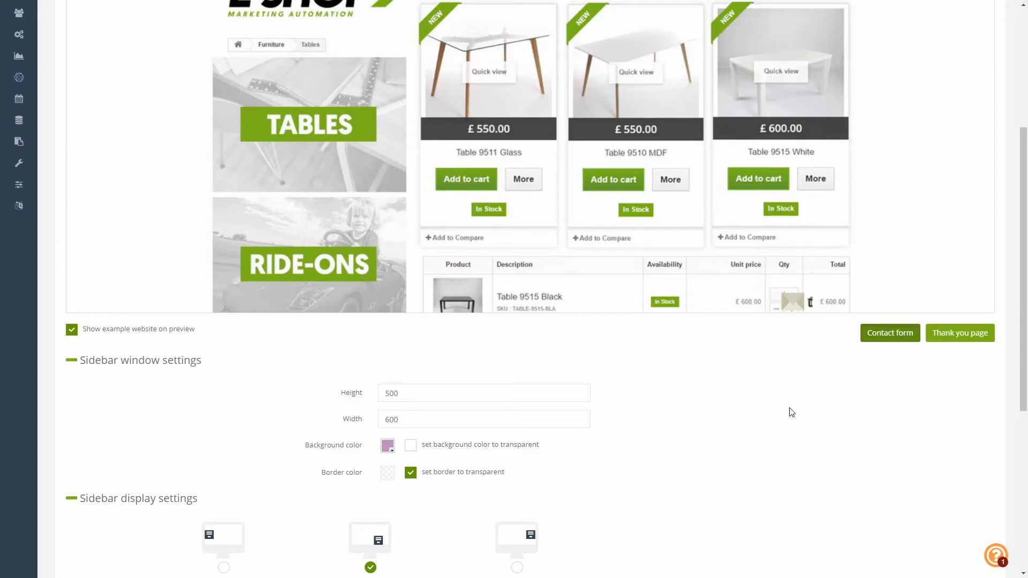
scroll(791, 411, "up", 5)
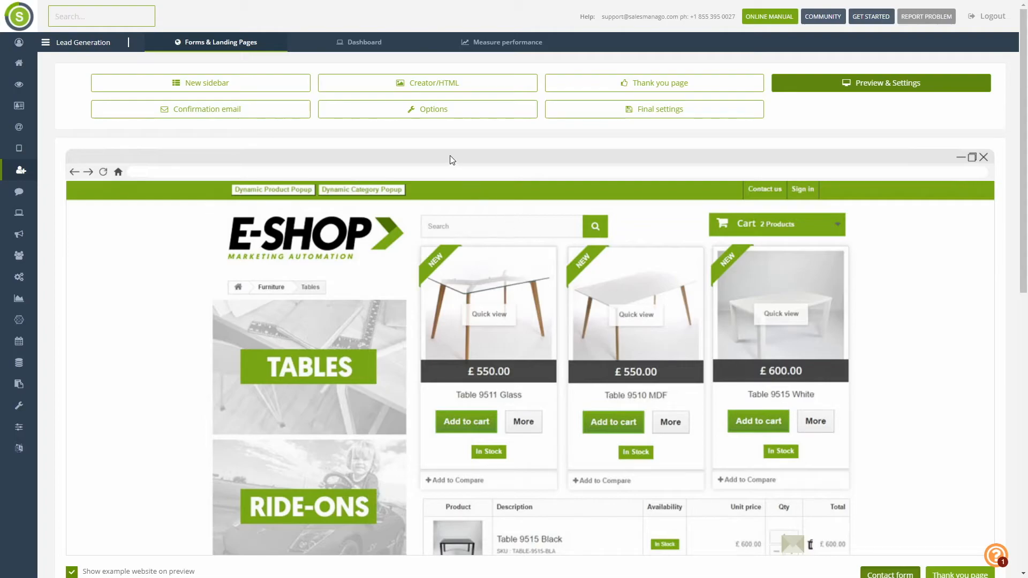
- Advance the sidebar wizard from Options to the Final settings step
left_click(503, 111)
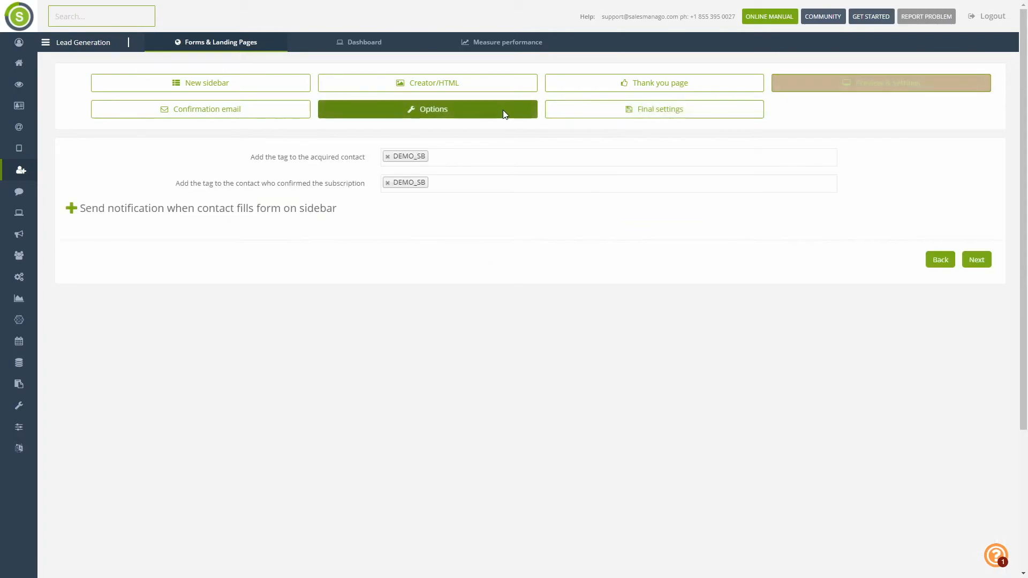
left_click(595, 119)
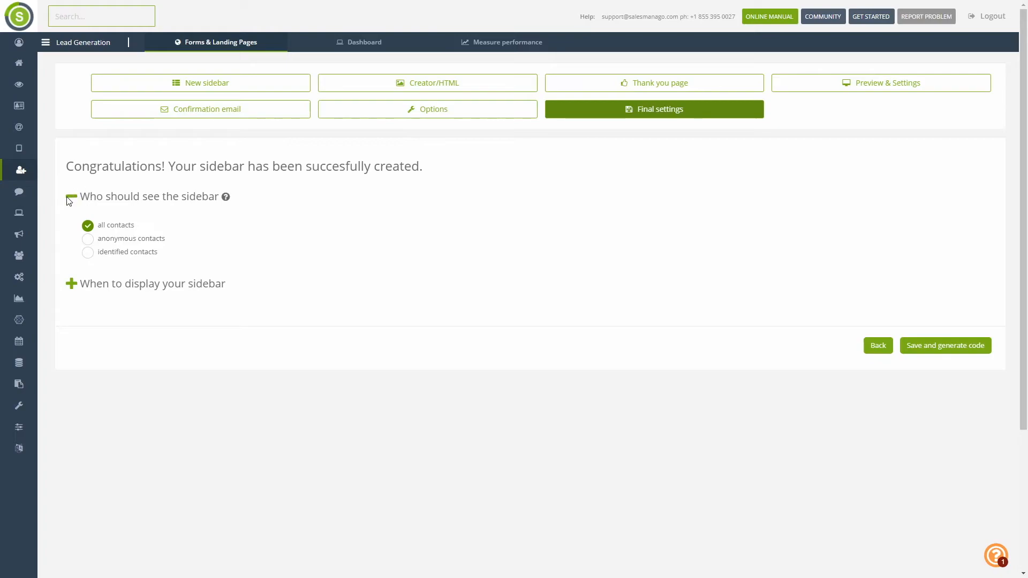
- Target identified contacts with the sidebar always displayed, and save to generate the embed code
left_click(89, 240)
left_click(89, 253)
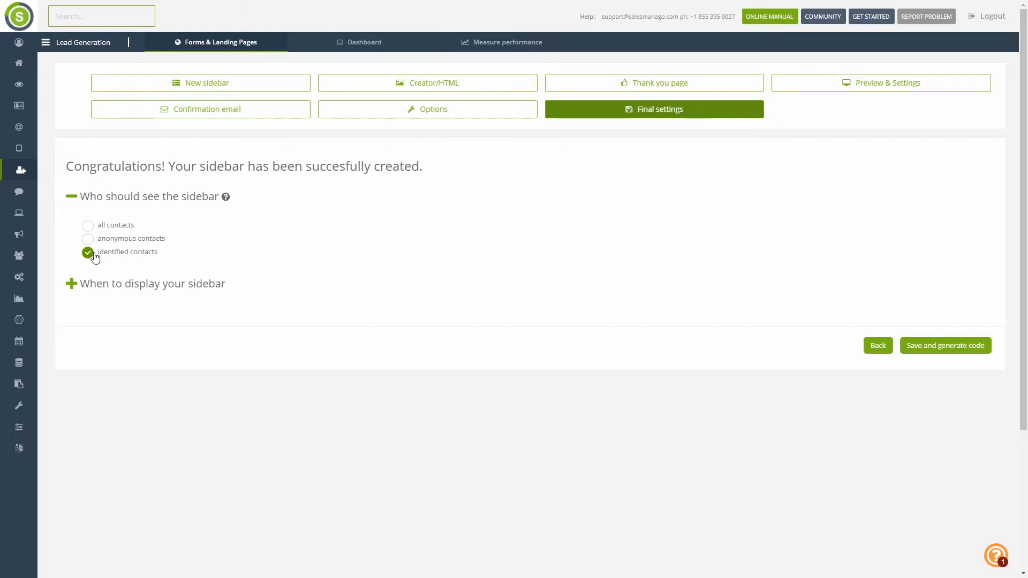
left_click(72, 284)
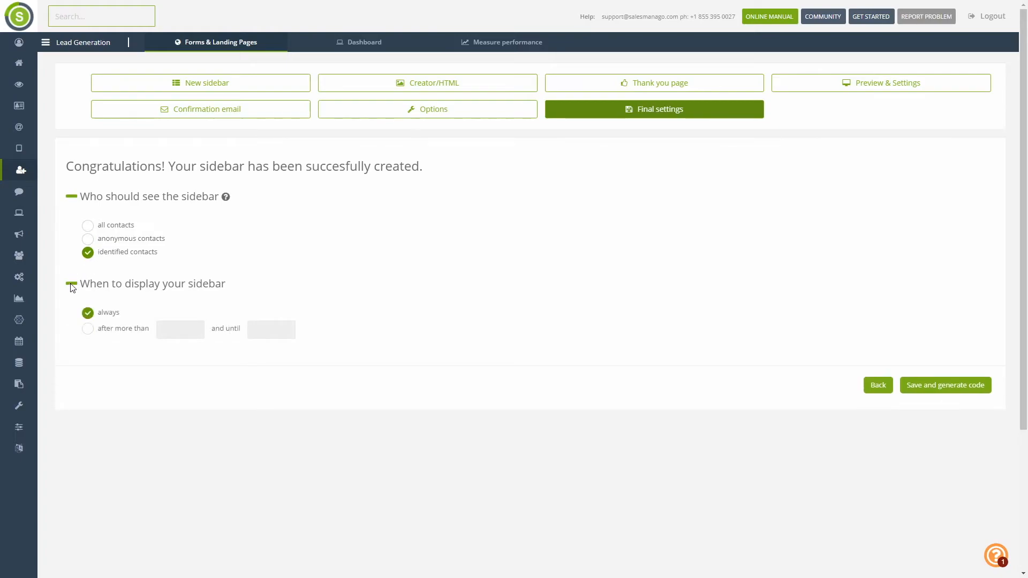
left_click(86, 332)
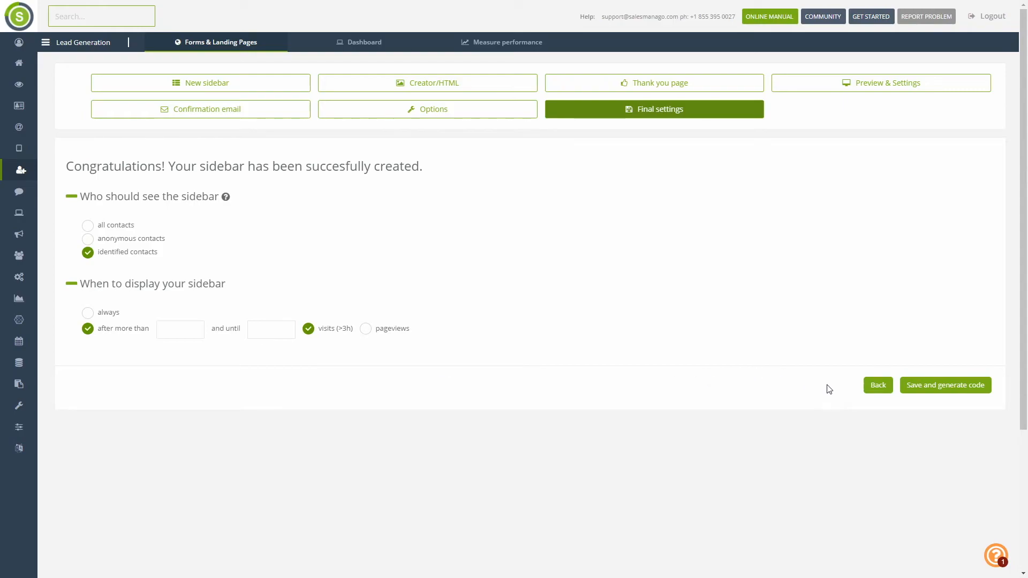
left_click(948, 386)
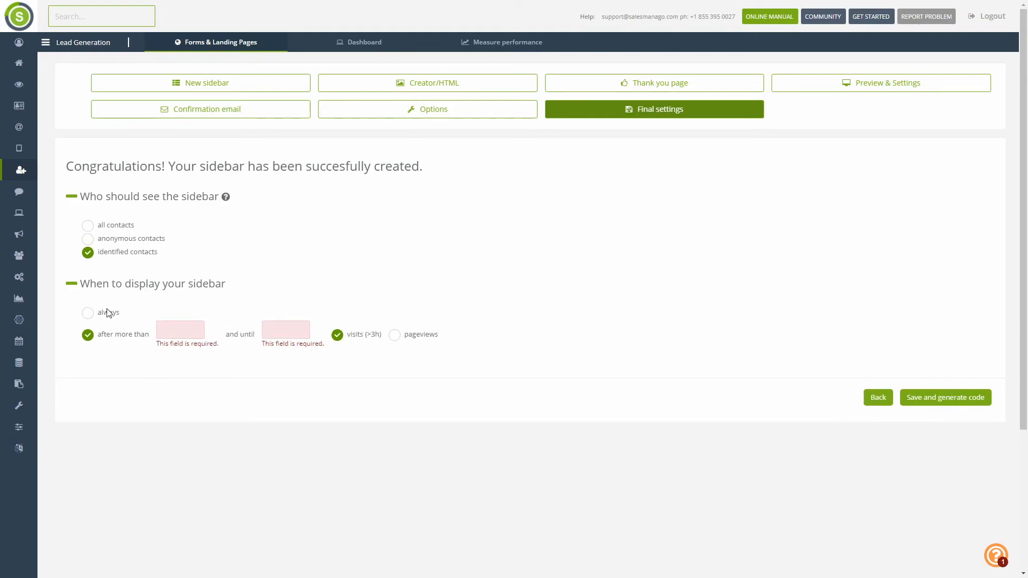
left_click(87, 312)
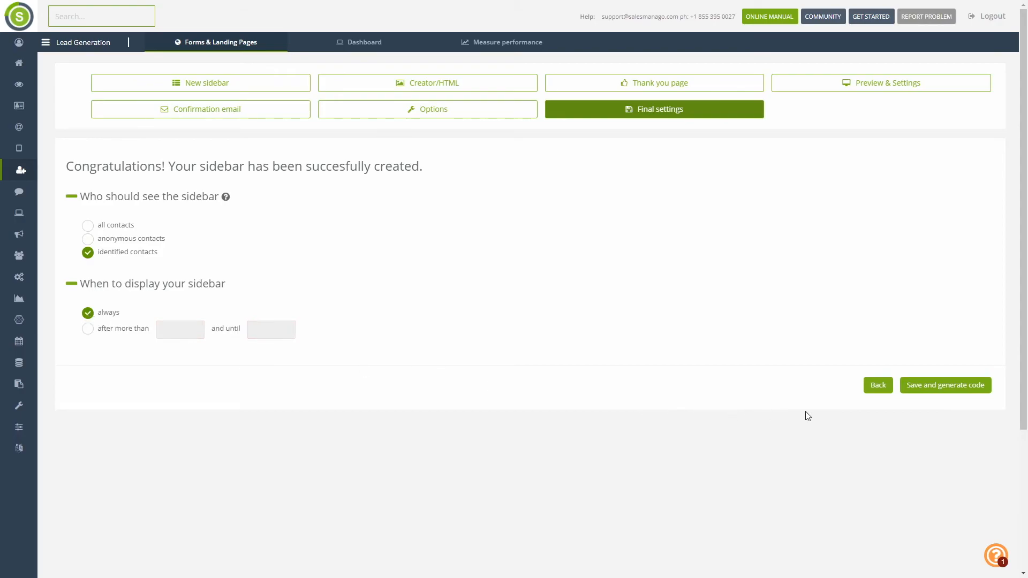
left_click(942, 390)
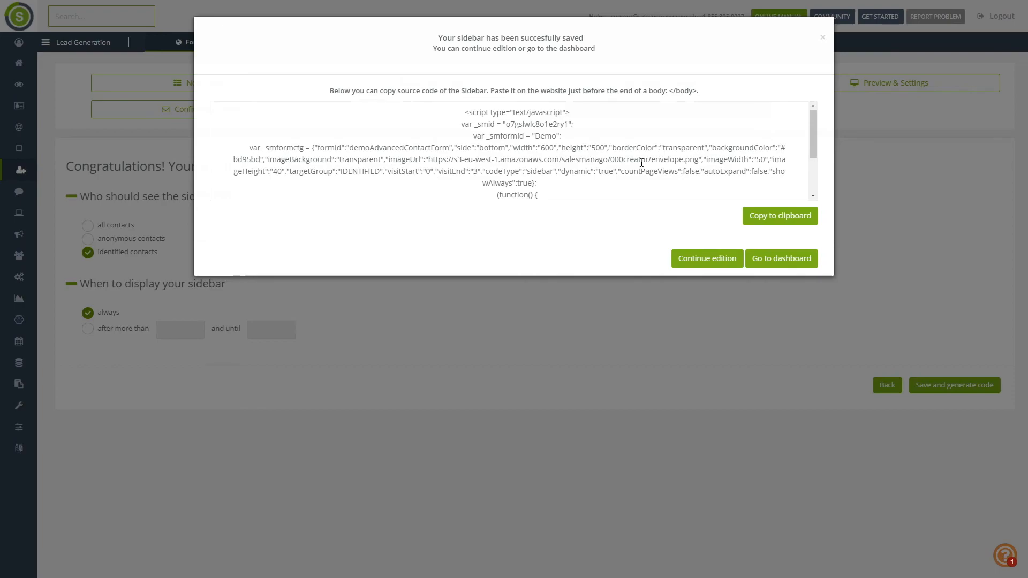
- Look through the generated sidebar source code, then go back to the Sidebar list
mouse_move(813, 135)
left_mouse_down()
mouse_move(814, 179)
mouse_move(807, 131)
left_mouse_up()
scroll(796, 189, "down", 5)
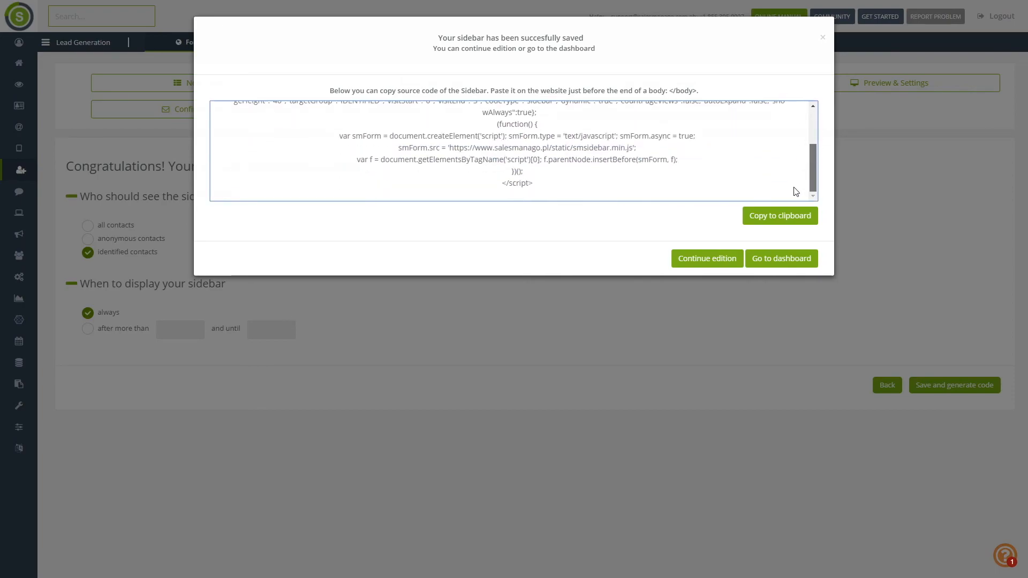
scroll(792, 150, "up", 5)
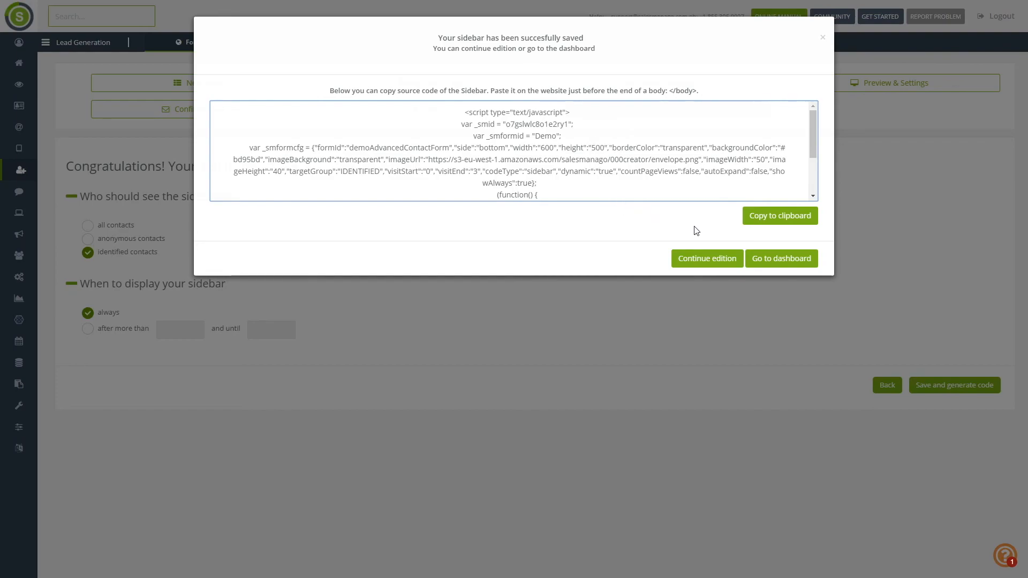
left_click(767, 270)
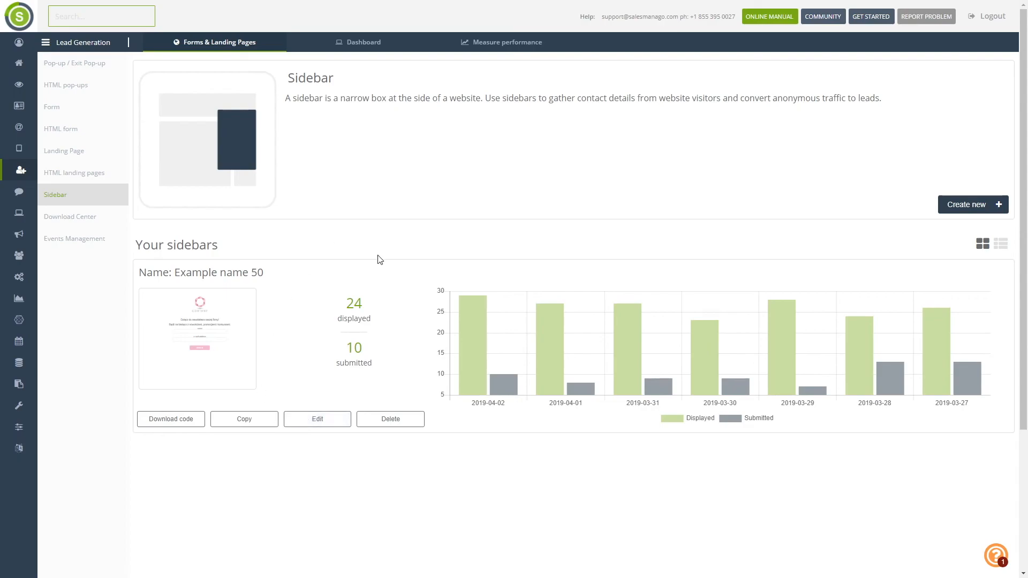
left_click(173, 421)
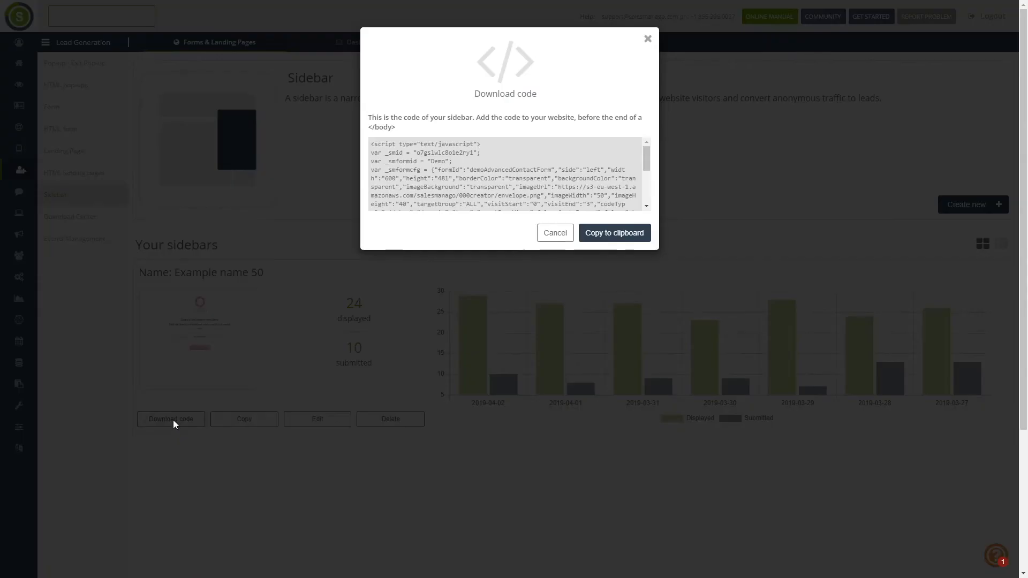
scroll(515, 166, "down", 5)
scroll(516, 166, "up", 5)
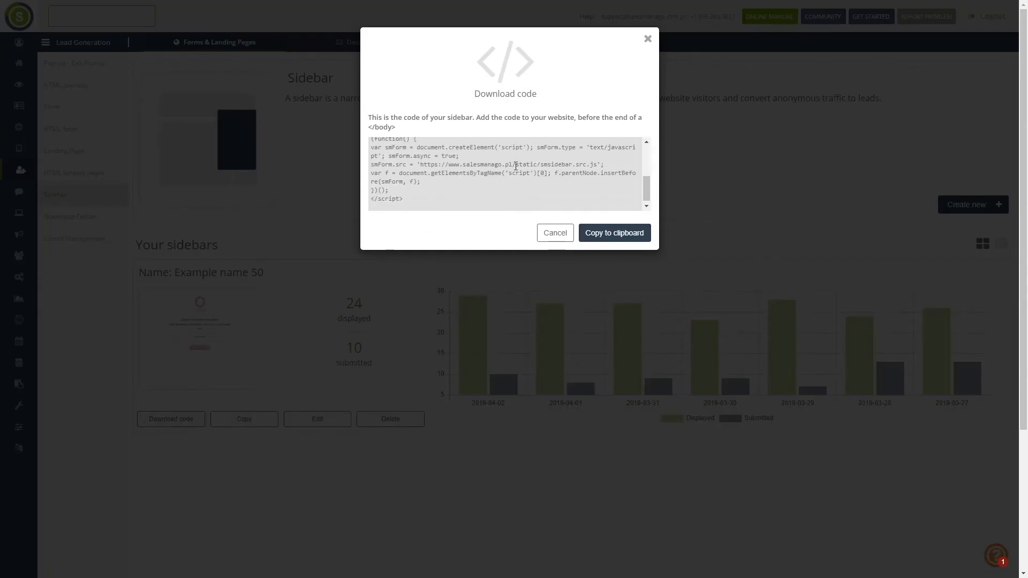
left_click(549, 234)
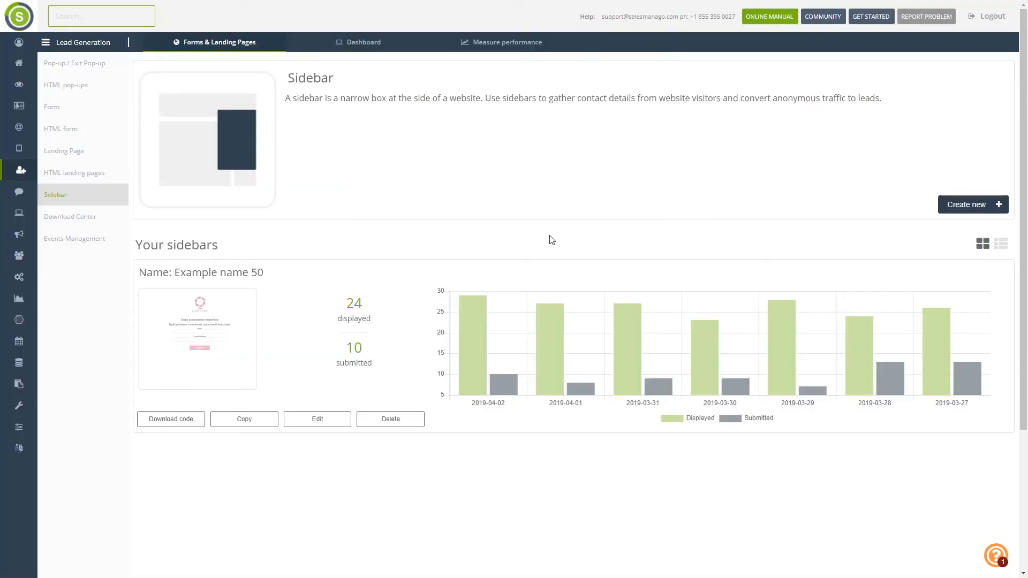